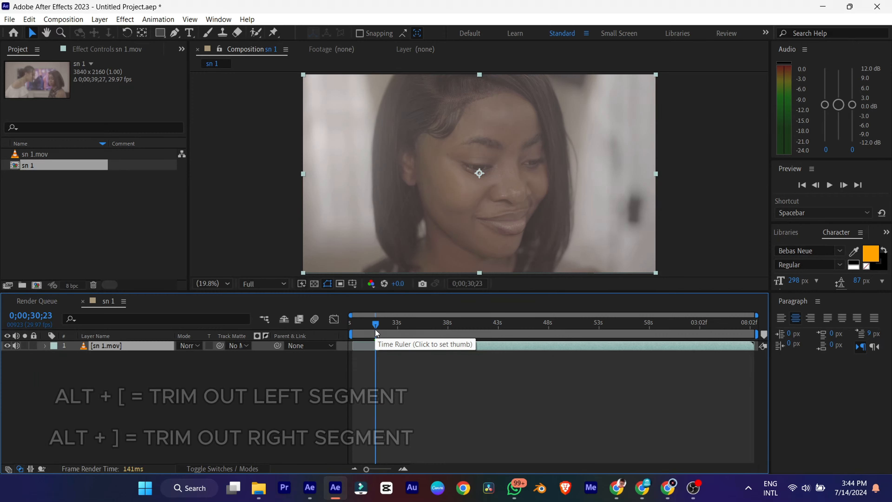
Trim the sn 1.mov layer to the face close-up starting at 0;00;30;23, and trim the composition to that range
{"action": "key", "text": "alt+bracketleft"}
{"action": "mouse_move", "coordinate": [389, 329]}
{"action": "left_mouse_down"}
{"action": "mouse_move", "coordinate": [424, 326]}
{"action": "mouse_move", "coordinate": [403, 324]}
{"action": "left_mouse_up"}
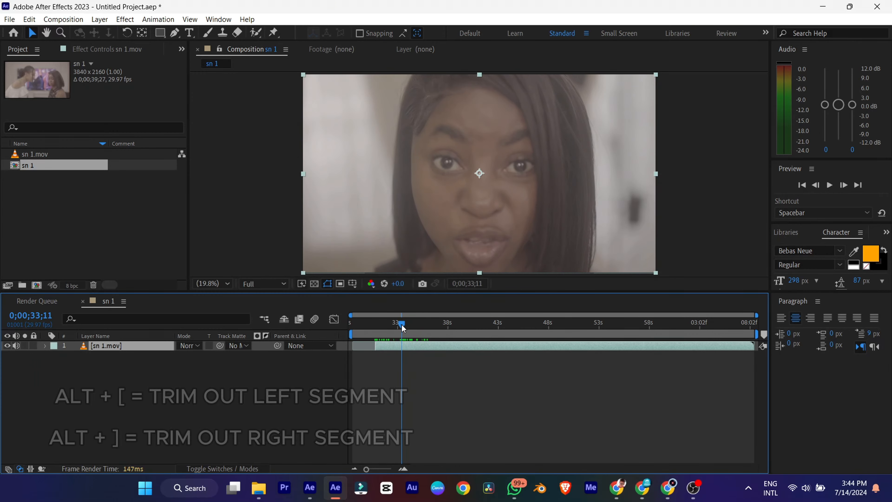
{"action": "key", "text": "alt+bracketright"}
{"action": "key", "text": "semicolon"}
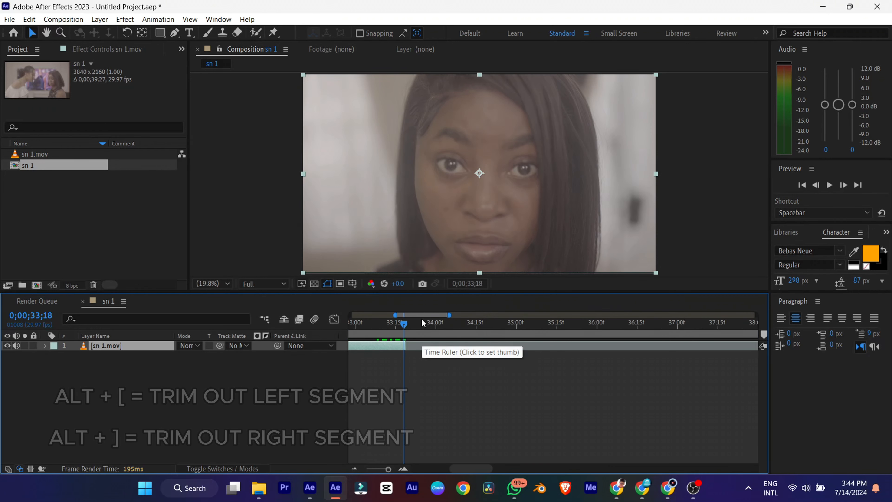
{"action": "left_click", "coordinate": [408, 324]}
{"action": "left_click_drag", "start_coordinate": [408, 325], "coordinate": [409, 325]}
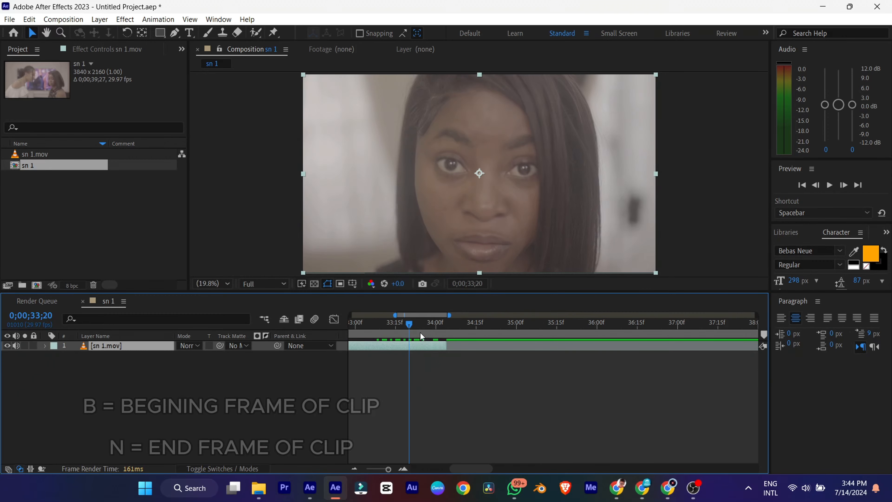
{"action": "left_click_drag", "start_coordinate": [427, 325], "coordinate": [439, 327]}
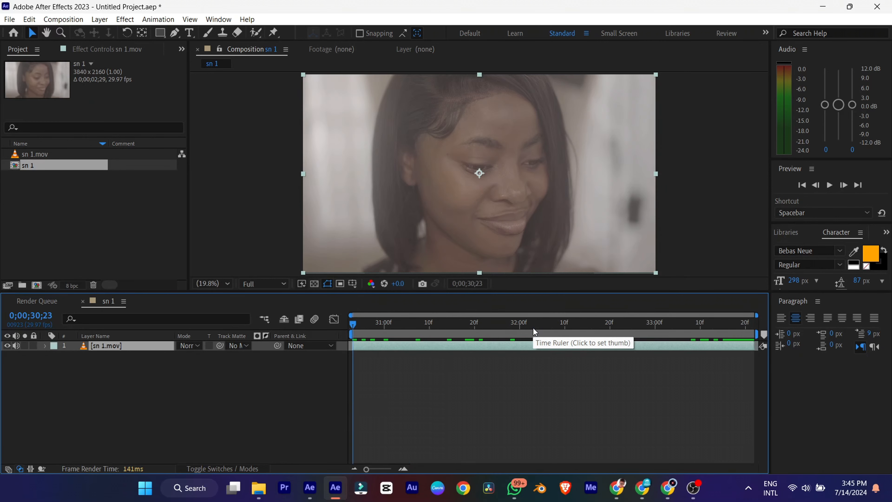
Set the start timecode of the sn 1 composition to 0
{"action": "key", "text": "ctrl+k"}
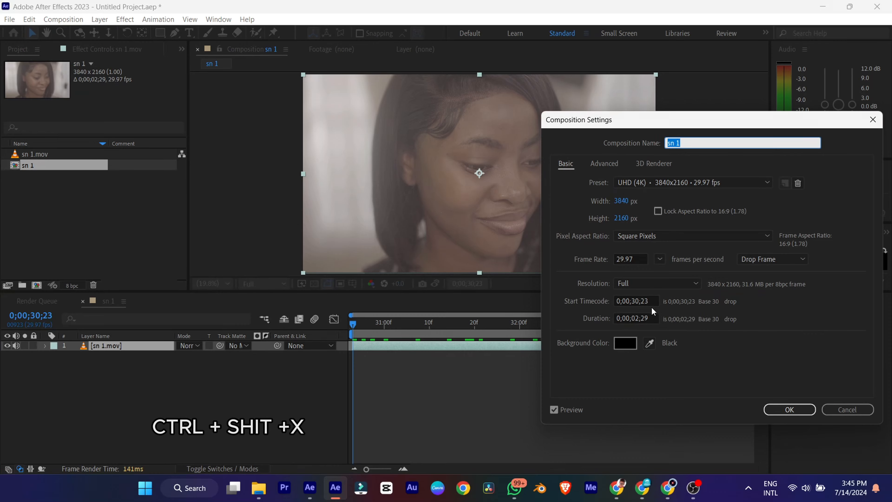
{"action": "left_click", "coordinate": [633, 301]}
{"action": "type", "text": "0"}
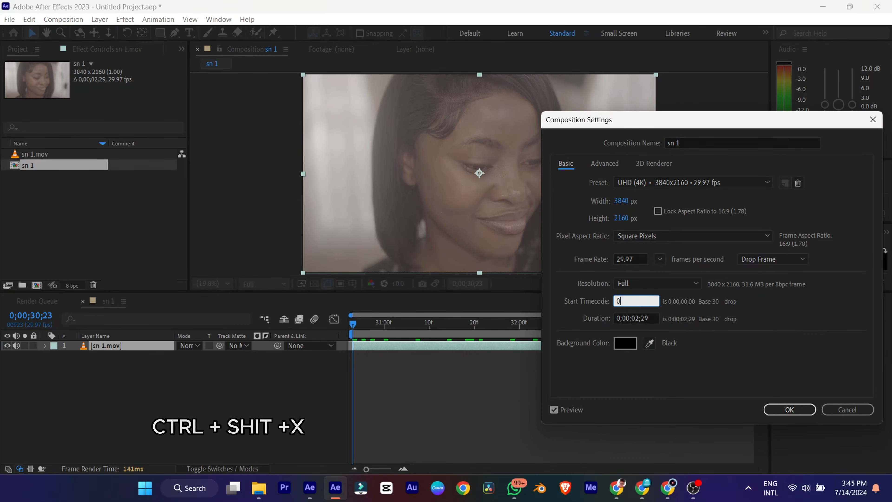
{"action": "key", "text": "Return"}
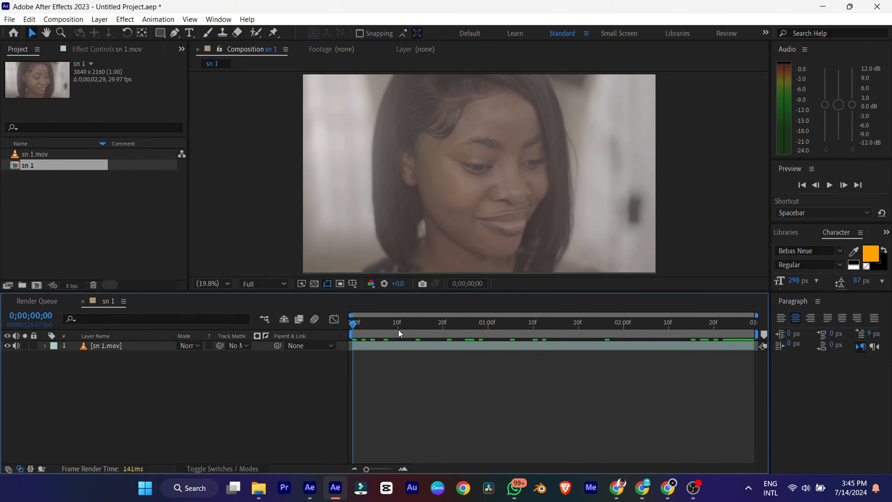
{"action": "left_click_drag", "start_coordinate": [398, 329], "coordinate": [380, 332]}
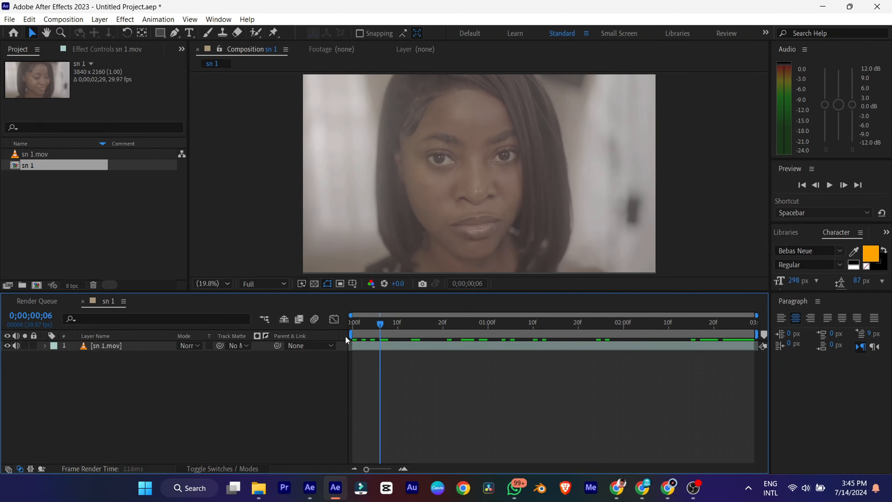
Apply the Mocha Pro effect to the sn 1.mov layer, with the playhead at the start of the composition
{"action": "key", "text": "Home"}
{"action": "left_click", "coordinate": [366, 345]}
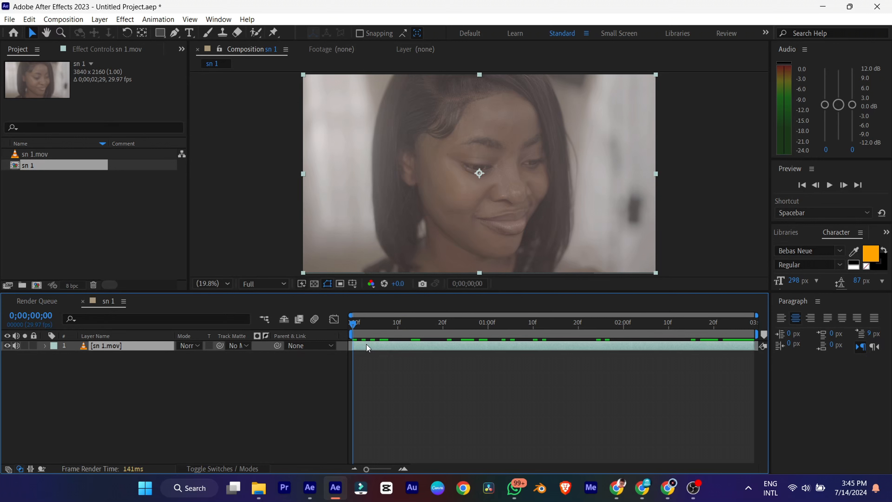
{"action": "key", "text": "ctrl+space"}
{"action": "type", "text": "moch"}
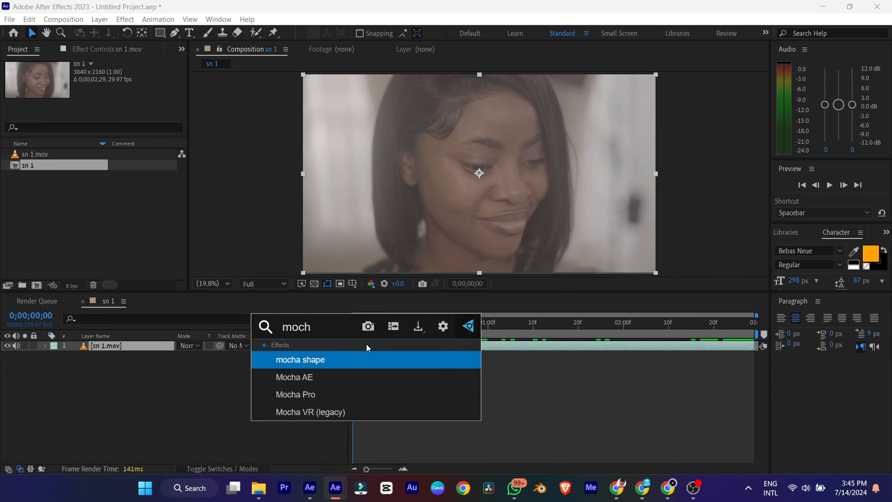
{"action": "left_click", "coordinate": [309, 397]}
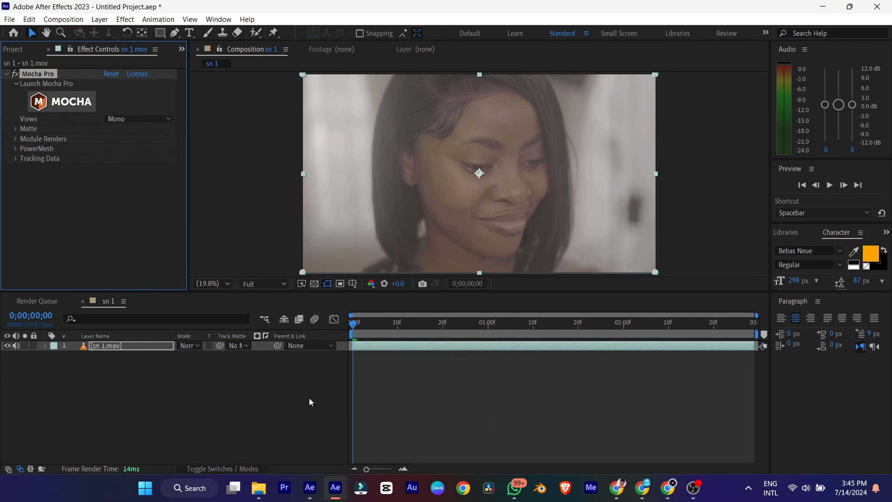
Launch Mocha Pro from the layer's effect and start the session past its welcome window
{"action": "mouse_move", "coordinate": [358, 327]}
{"action": "left_mouse_down"}
{"action": "mouse_move", "coordinate": [377, 326]}
{"action": "mouse_move", "coordinate": [352, 327]}
{"action": "left_mouse_up"}
{"action": "left_click", "coordinate": [47, 106]}
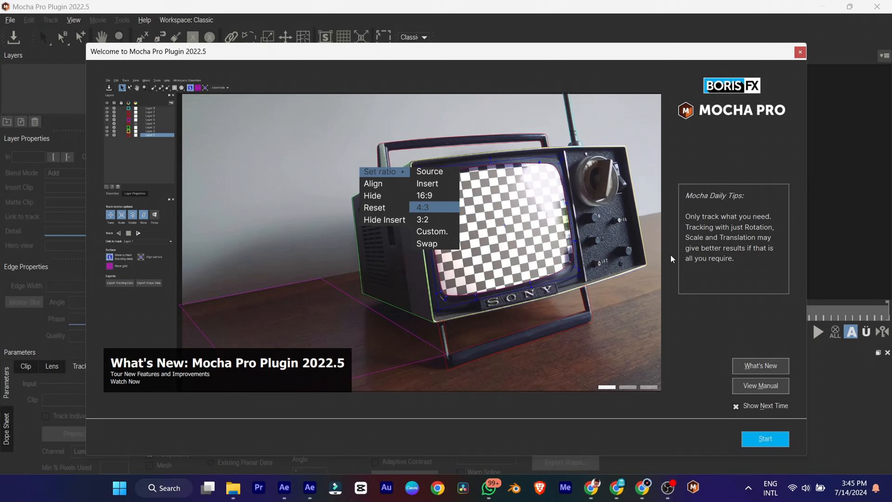
{"action": "left_click", "coordinate": [764, 442]}
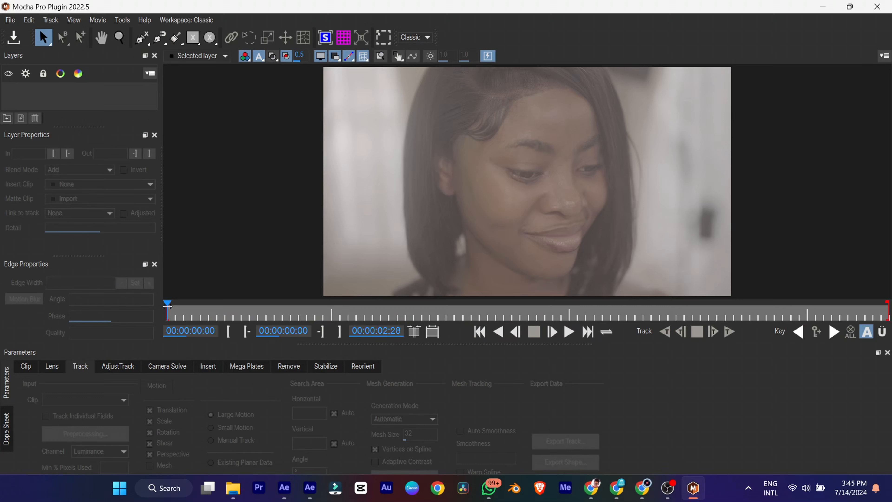
On the last frame, 00:00:02:28, draw a closed X-spline around the eye on the image's left side and refine its points
{"action": "left_click_drag", "start_coordinate": [167, 307], "coordinate": [725, 284]}
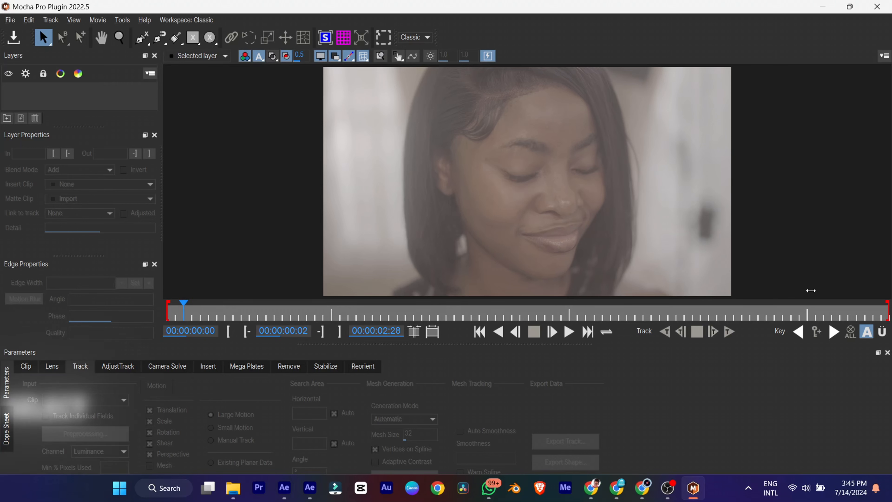
{"action": "left_click", "coordinate": [807, 305]}
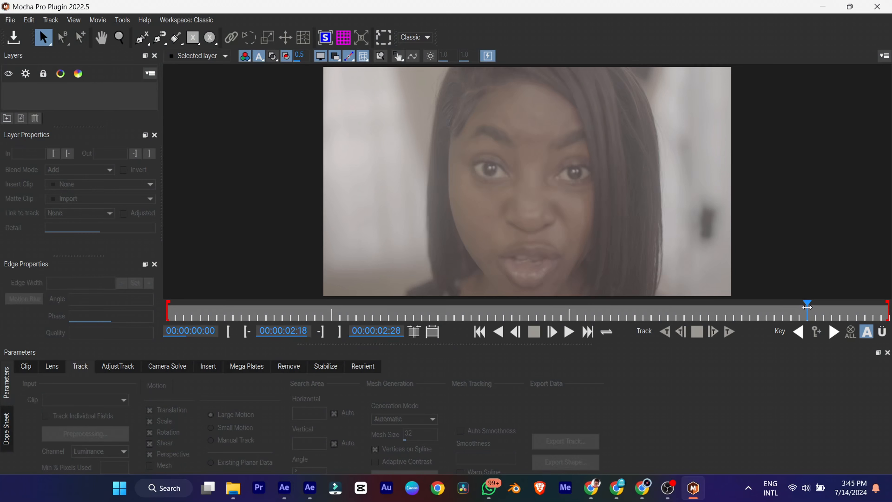
{"action": "left_click", "coordinate": [888, 309]}
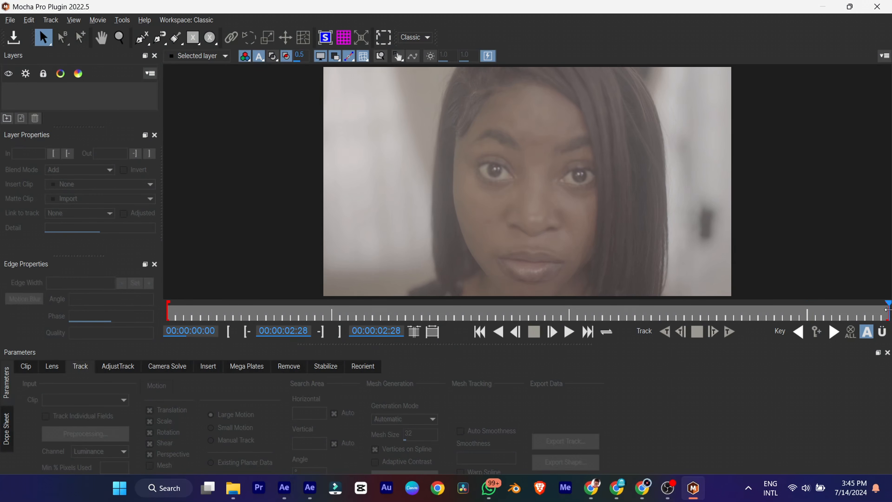
{"action": "left_click", "coordinate": [140, 37]}
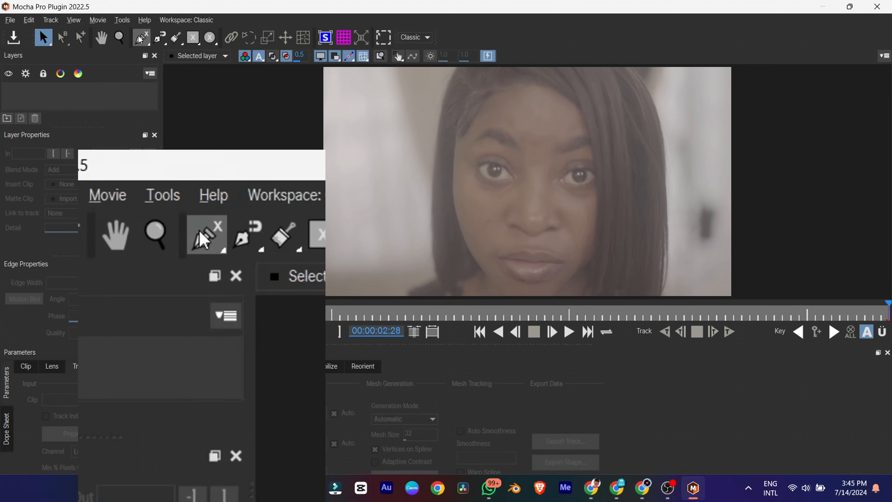
{"action": "left_click", "coordinate": [142, 56]}
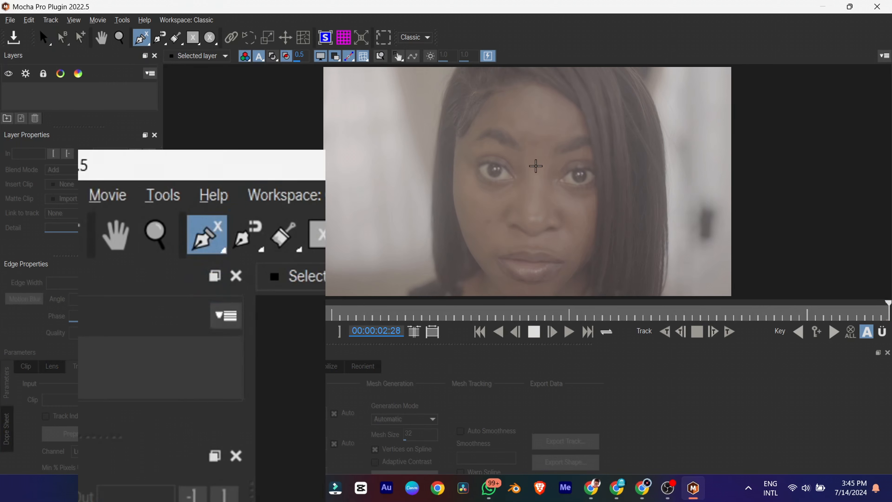
{"action": "left_click", "coordinate": [520, 171]}
{"action": "left_click", "coordinate": [509, 161]}
{"action": "left_click", "coordinate": [490, 151]}
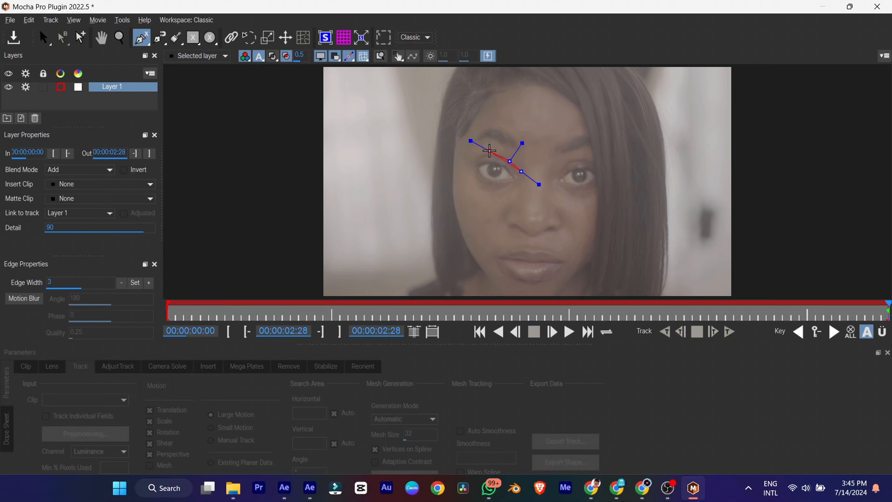
{"action": "left_click", "coordinate": [462, 160]}
{"action": "left_click", "coordinate": [454, 171]}
{"action": "left_click", "coordinate": [489, 188]}
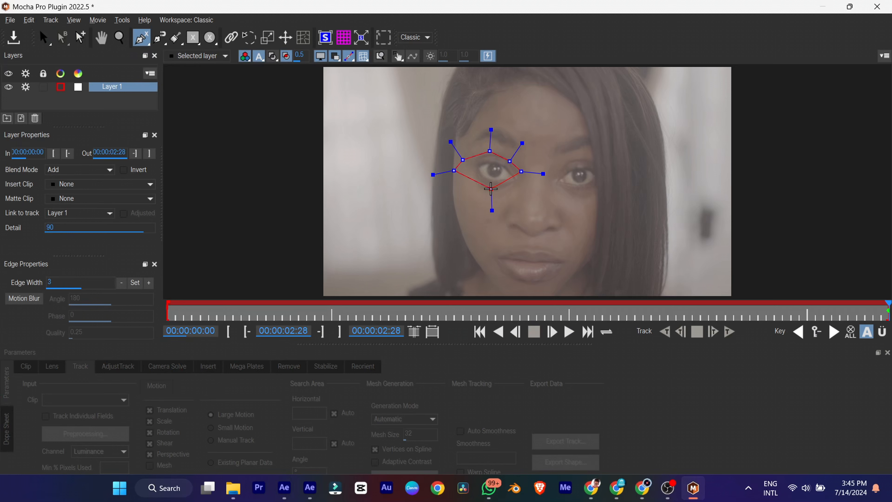
{"action": "left_click", "coordinate": [516, 187]}
{"action": "left_click", "coordinate": [523, 182]}
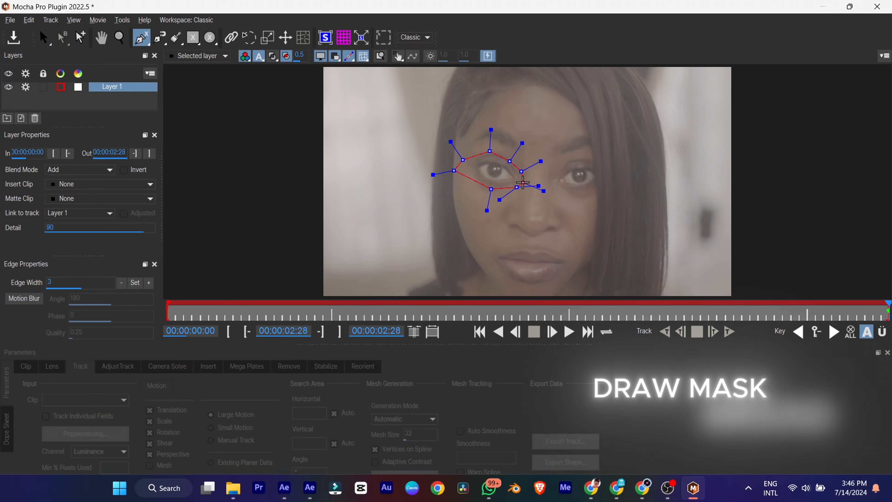
{"action": "right_click", "coordinate": [490, 187]}
{"action": "mouse_move", "coordinate": [490, 187]}
{"action": "left_mouse_down"}
{"action": "mouse_move", "coordinate": [472, 187]}
{"action": "mouse_move", "coordinate": [467, 171]}
{"action": "mouse_move", "coordinate": [468, 182]}
{"action": "mouse_move", "coordinate": [507, 191]}
{"action": "left_mouse_up"}
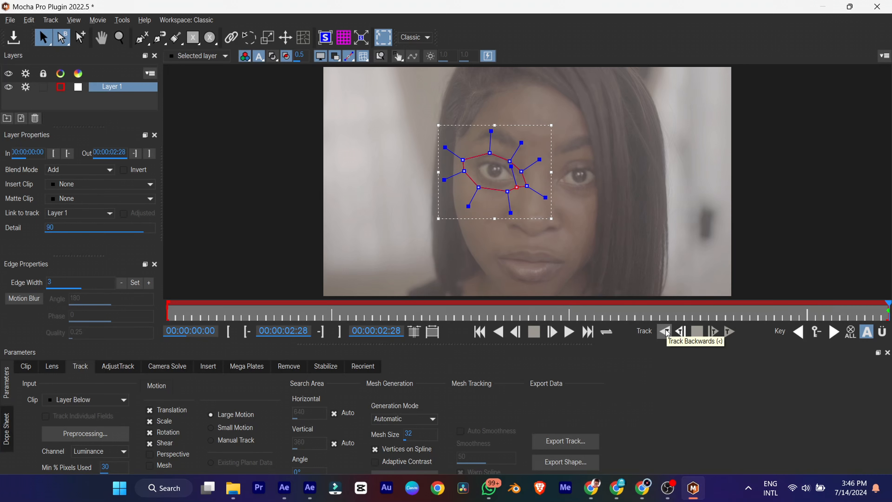
Track the eye spline backwards from the last frame
{"action": "left_click", "coordinate": [665, 330]}
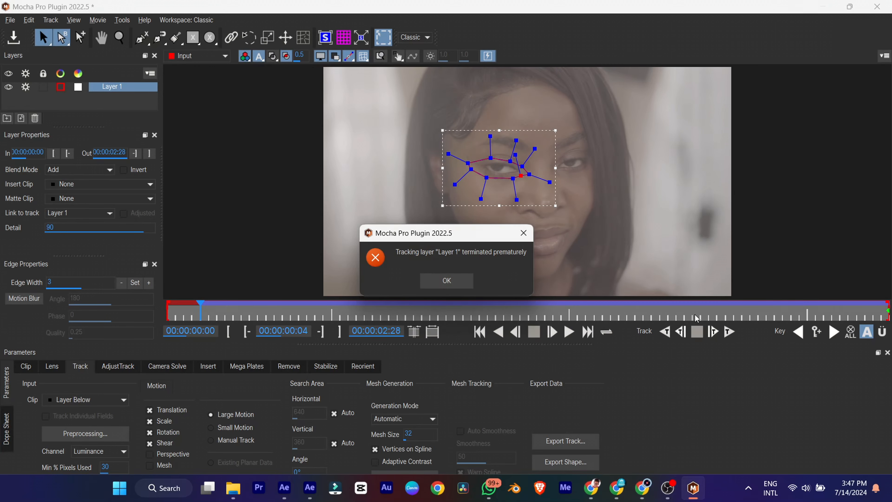
{"action": "left_click", "coordinate": [457, 284]}
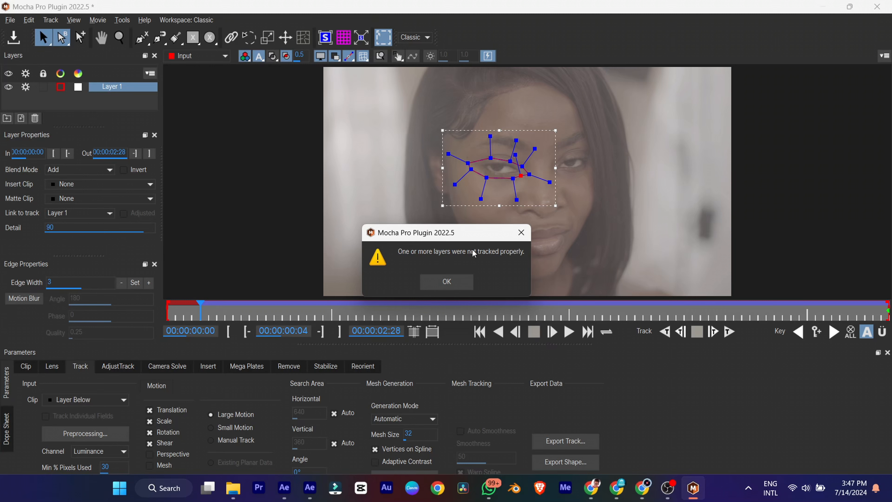
{"action": "left_click", "coordinate": [465, 283]}
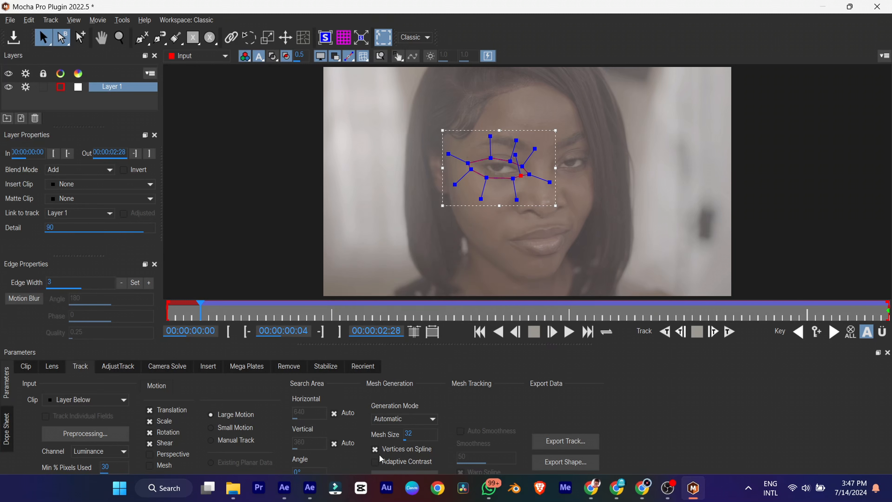
Switch the motion mode to Manual Track and refit the eye spline on frames 00:00:00:04 and 00:00:00:03
{"action": "left_click", "coordinate": [212, 441]}
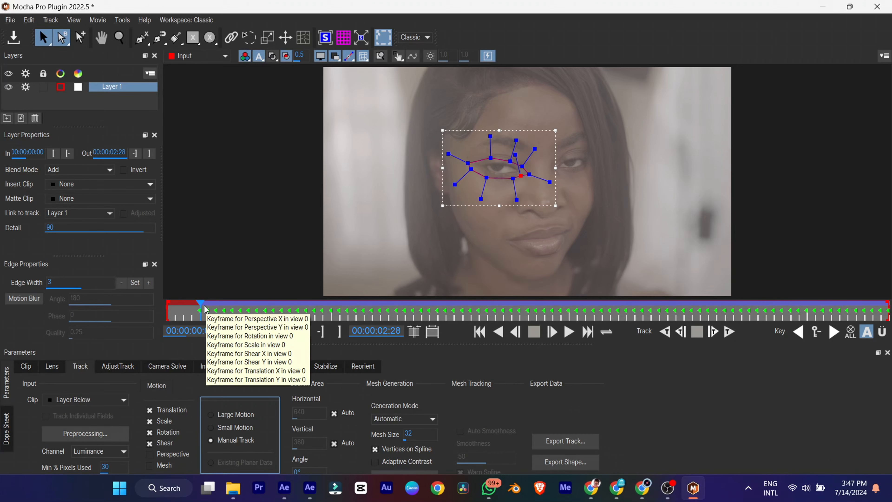
{"action": "left_click_drag", "start_coordinate": [511, 161], "coordinate": [513, 182]}
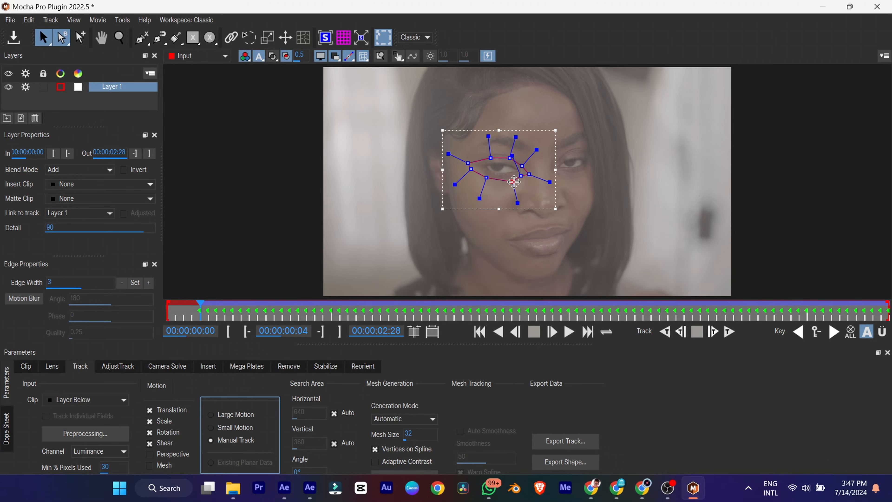
{"action": "left_click", "coordinate": [686, 334]}
{"action": "left_click_drag", "start_coordinate": [519, 180], "coordinate": [537, 173]}
{"action": "left_click", "coordinate": [523, 166]}
{"action": "left_click_drag", "start_coordinate": [478, 168], "coordinate": [476, 162]}
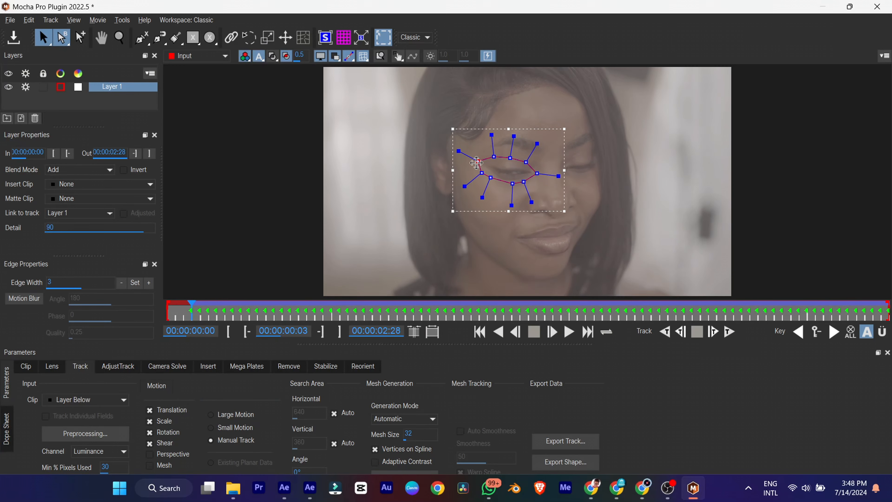
Correct the spline's lower-eyelid point on frame 00:00:00:03 and continue the manual track back to frame 00:00:00:00
{"action": "left_click", "coordinate": [681, 334]}
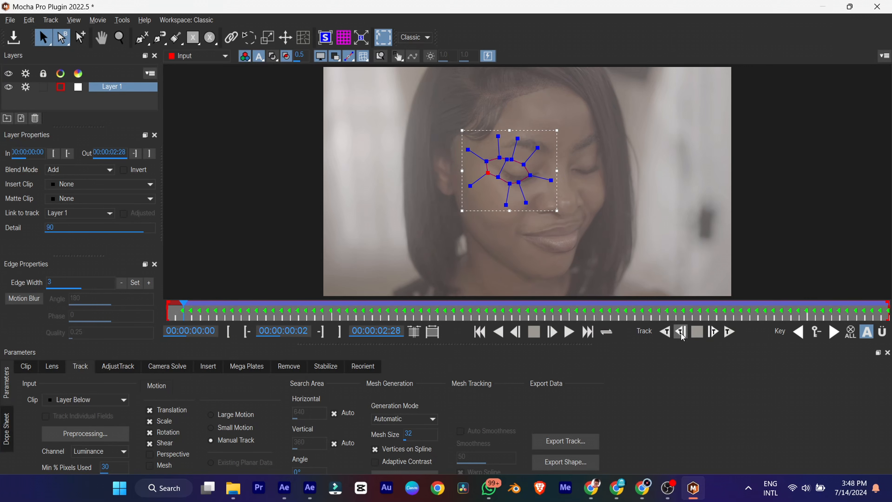
{"action": "left_click", "coordinate": [520, 176]}
{"action": "left_click", "coordinate": [191, 304]}
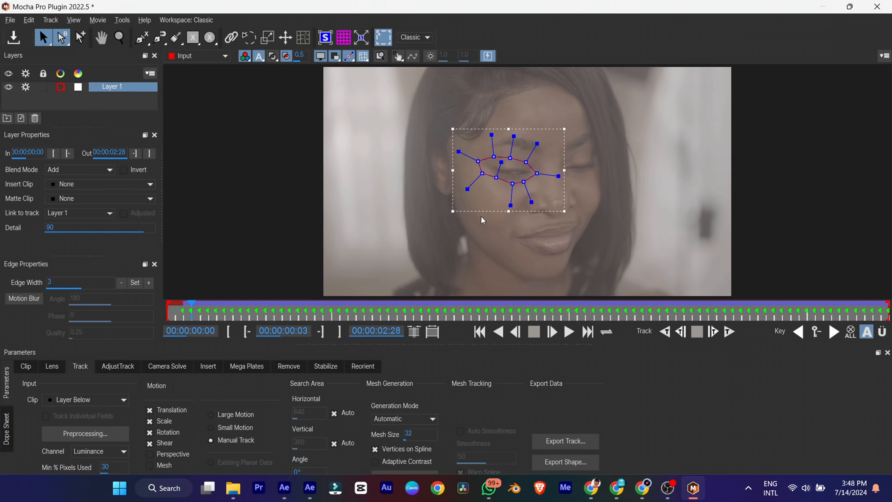
{"action": "left_click_drag", "start_coordinate": [496, 177], "coordinate": [495, 179]}
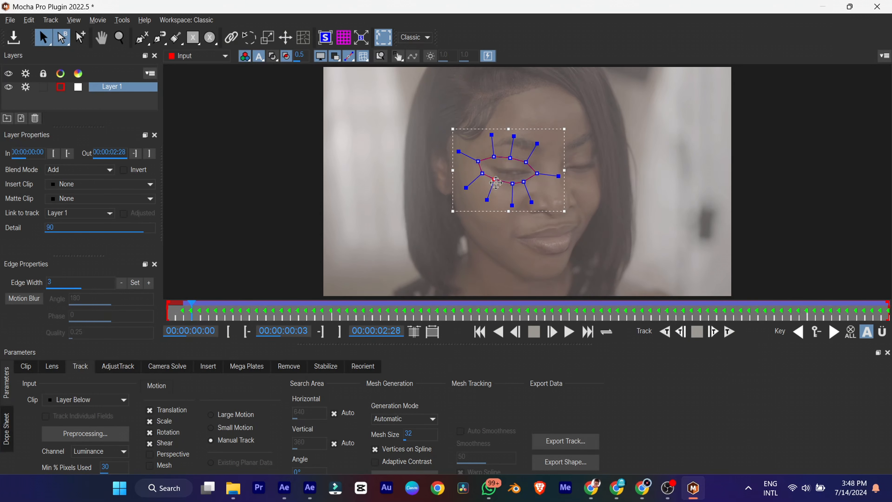
{"action": "left_click", "coordinate": [671, 336]}
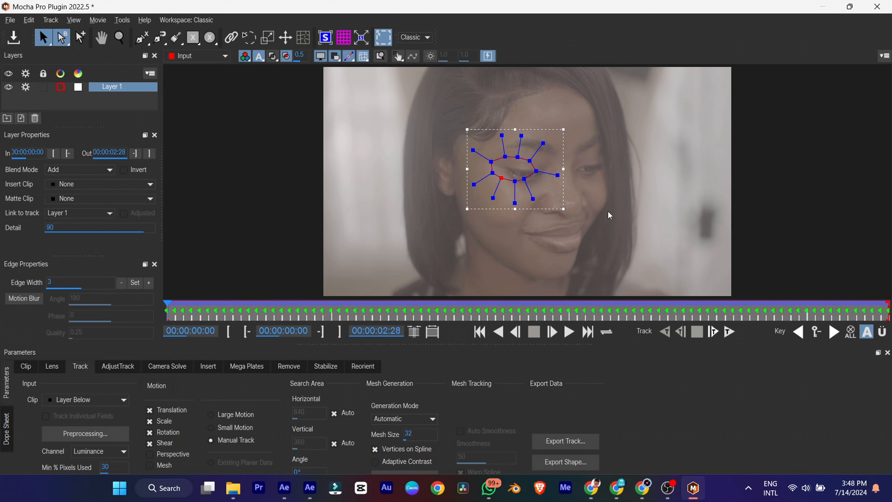
Copy the eye track to the clipboard as After Effects Transform Data (position, scale and rotation) and close Mocha Pro, saving the changes
{"action": "left_click", "coordinate": [573, 446]}
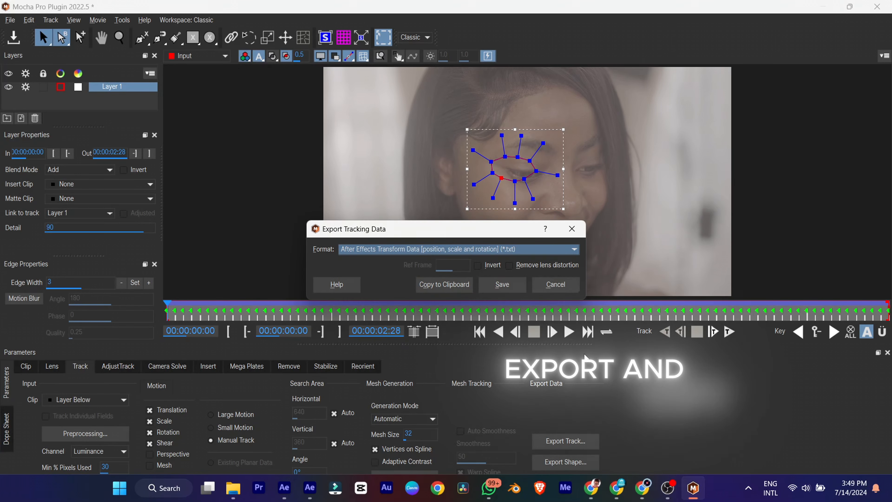
{"action": "left_click", "coordinate": [453, 285]}
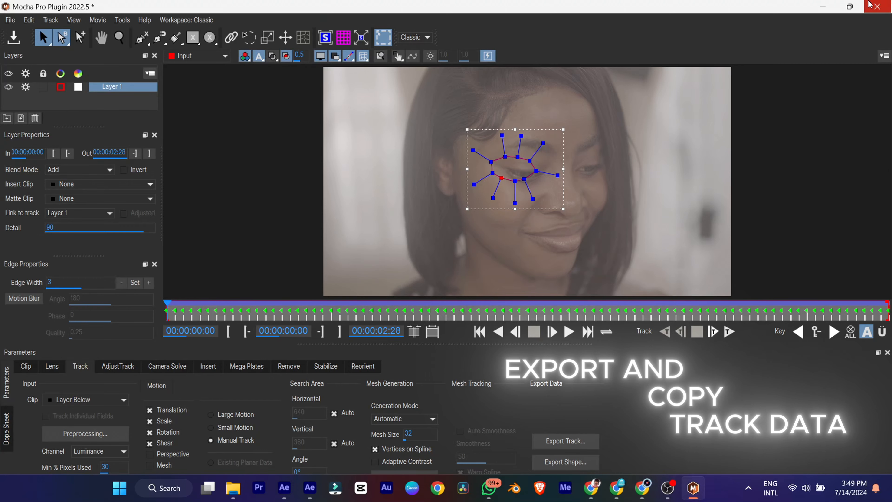
{"action": "left_click", "coordinate": [881, 6]}
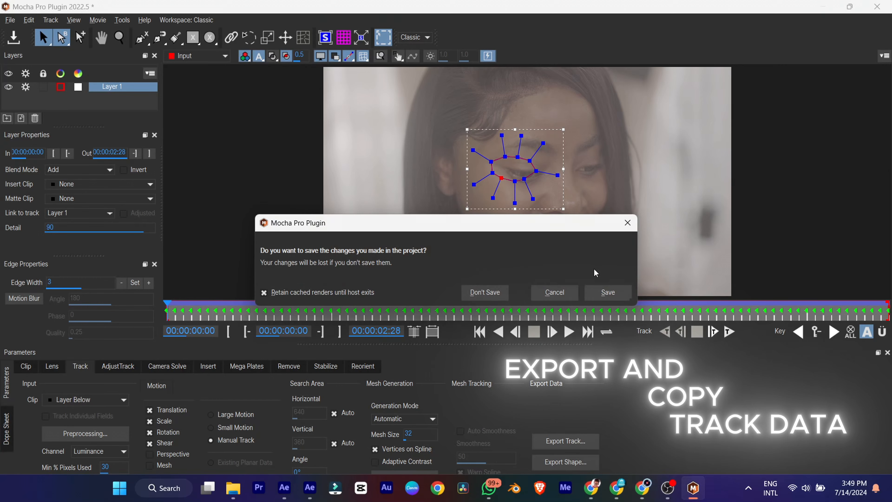
{"action": "left_click", "coordinate": [614, 290]}
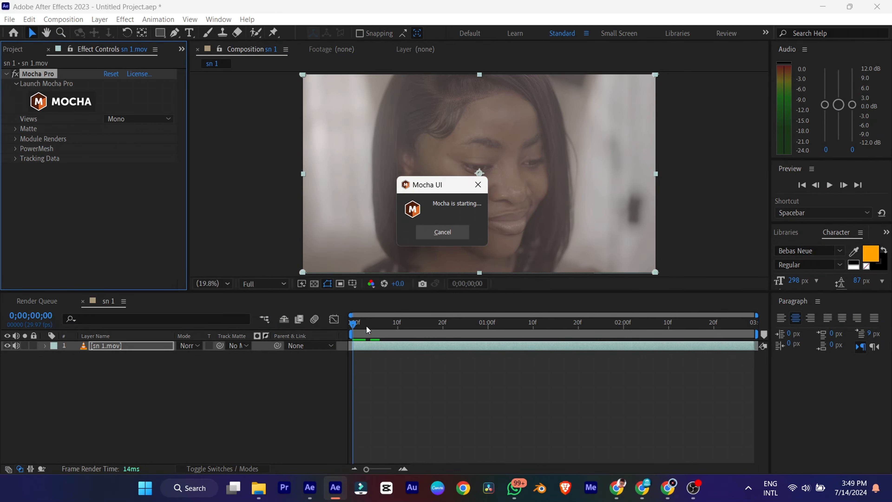
Add a null object above the sn 1.mov layer in the sn 1 composition
{"action": "left_click", "coordinate": [427, 353]}
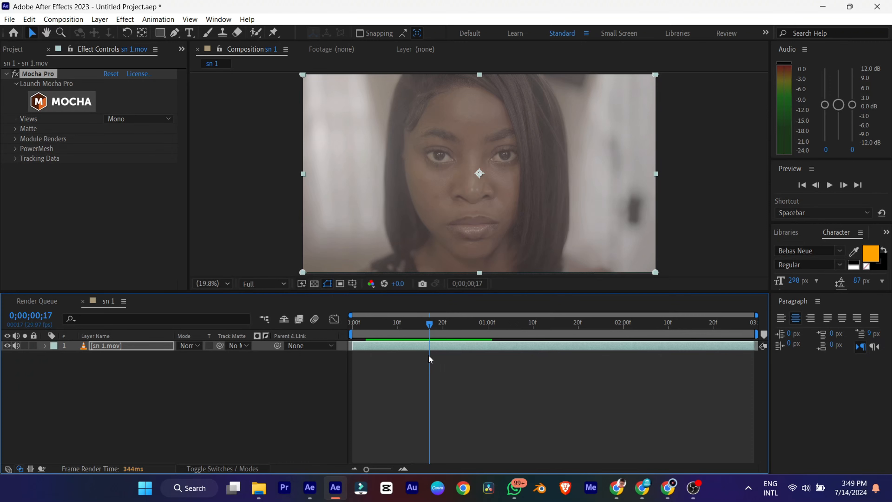
{"action": "key", "text": "ctrl+alt+shift+y"}
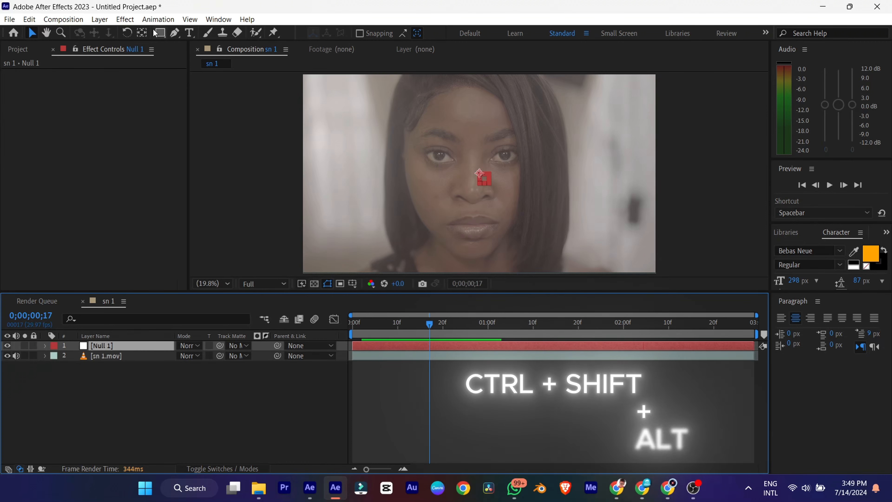
{"action": "left_click", "coordinate": [99, 19]}
{"action": "mouse_move", "coordinate": [116, 32]}
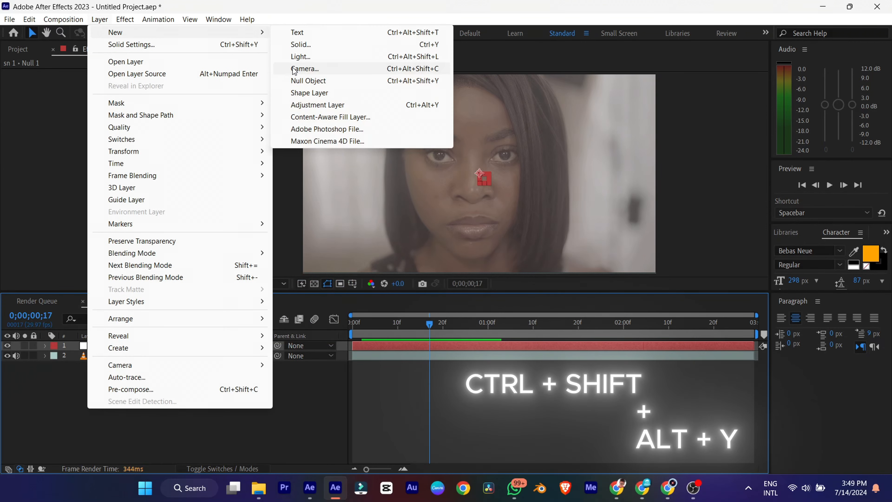
{"action": "left_click", "coordinate": [428, 222]}
Paste the tracking data onto the null at 0;00;00;00 and reveal its Position, Scale and Rotation keyframes
{"action": "left_click_drag", "start_coordinate": [433, 333], "coordinate": [386, 325]}
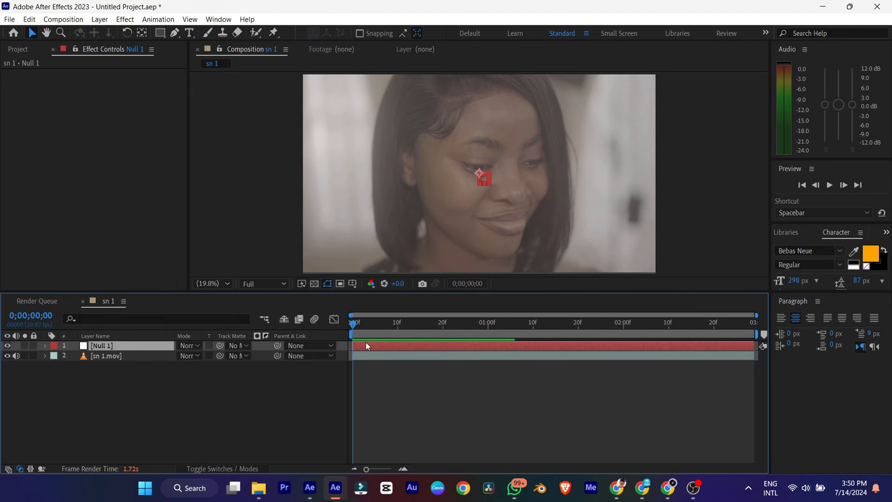
{"action": "key", "text": "ctrl+v"}
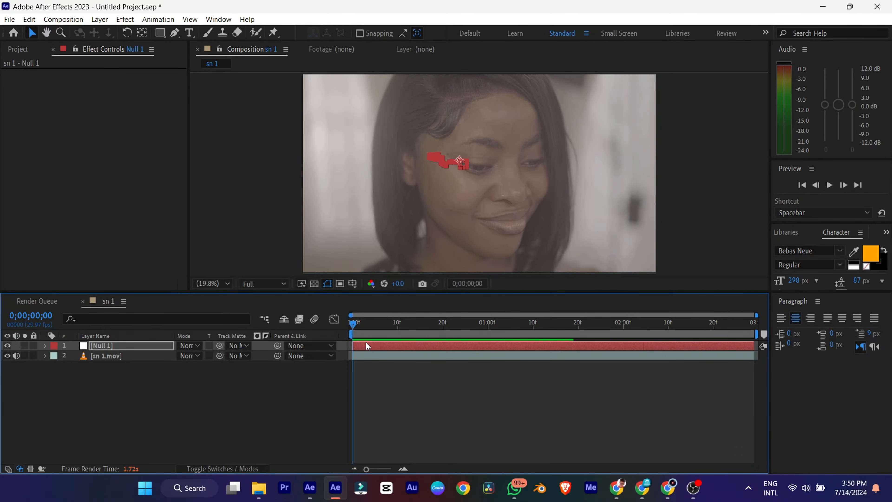
{"action": "key", "text": "u"}
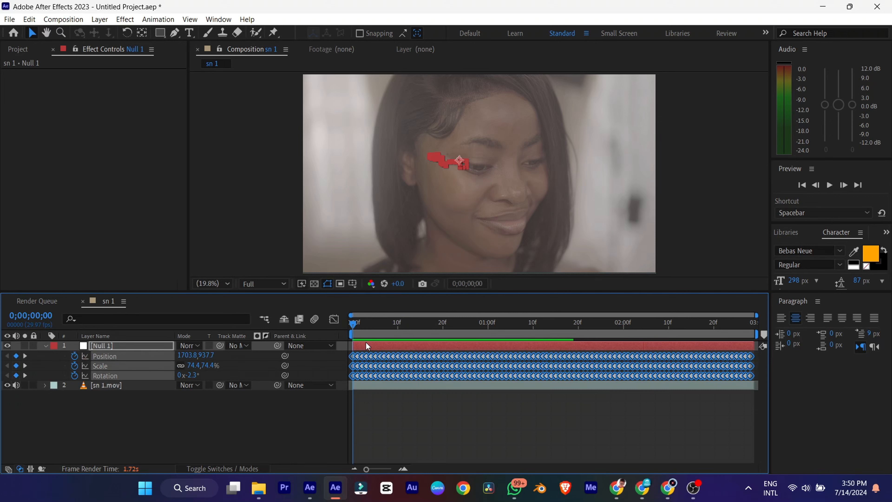
{"action": "left_click", "coordinate": [381, 393]}
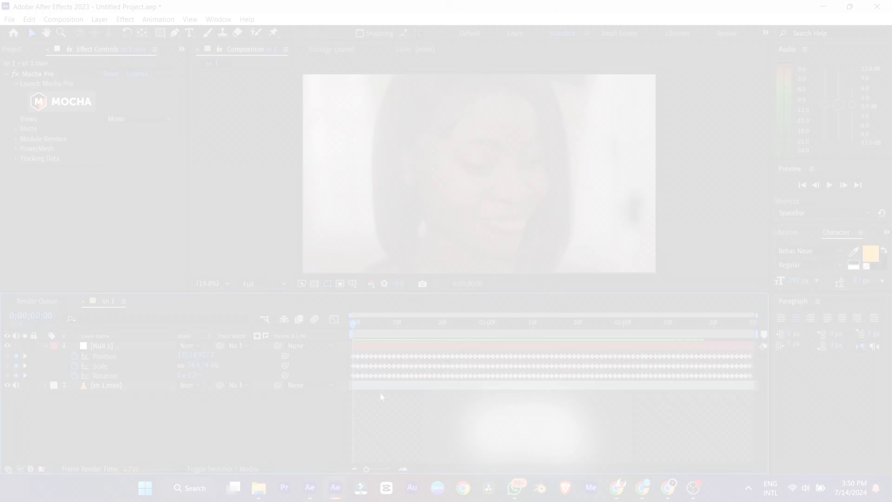
Create a black solid of 3840 x 2160 px and hide it to see the footage underneath
{"action": "key", "text": "ctrl+y"}
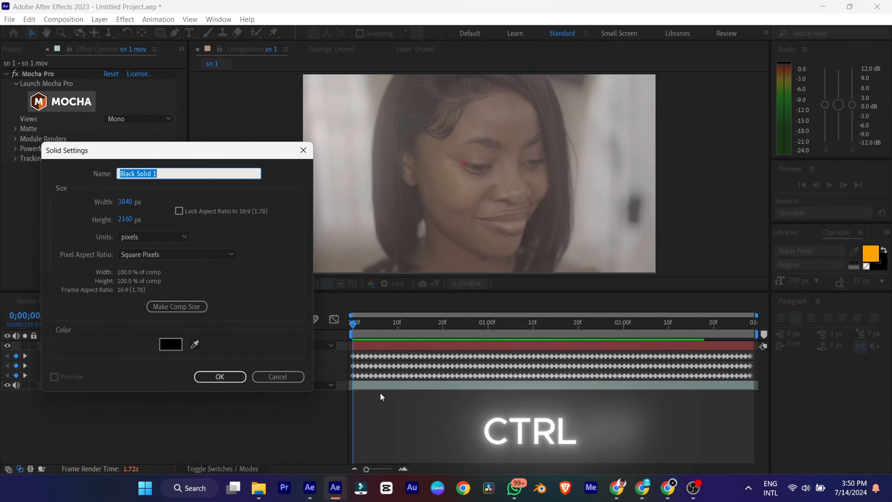
{"action": "left_click", "coordinate": [224, 376]}
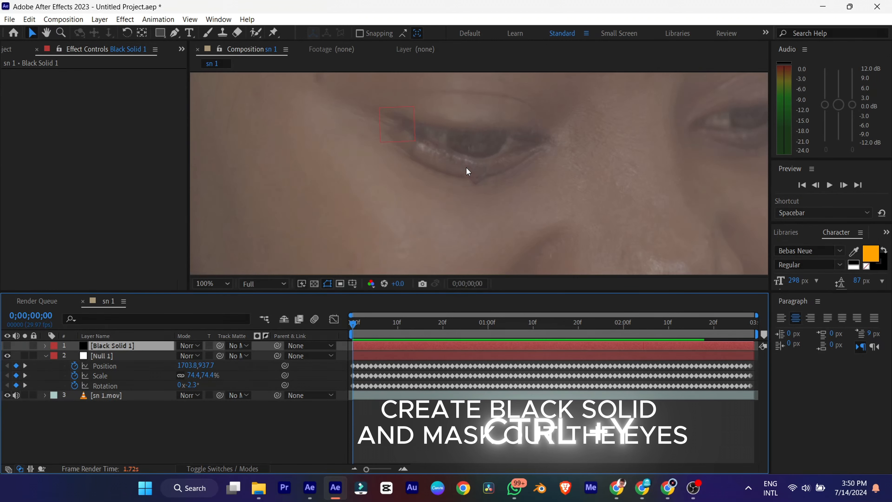
{"action": "scroll", "coordinate": [466, 167], "scroll_direction": "down", "scroll_amount": 5}
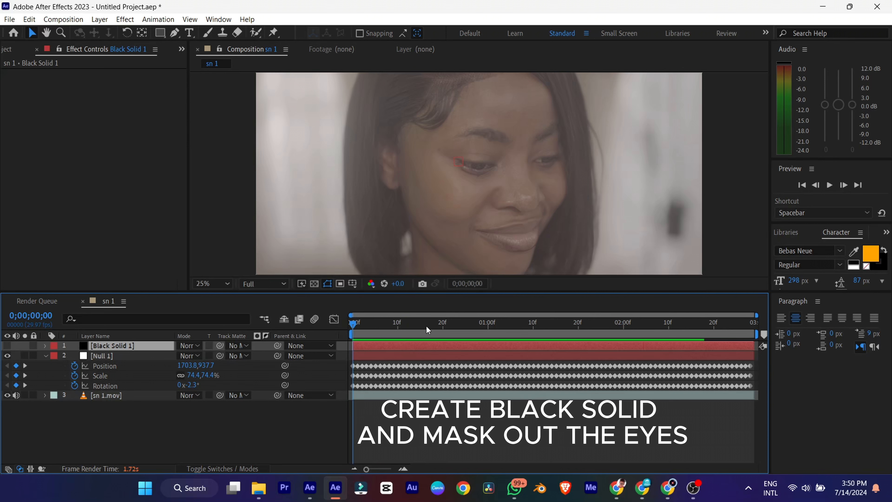
At 0;00;01;20, draw a closed Pen mask on the black solid around the eye on the image's left side
{"action": "left_click_drag", "start_coordinate": [426, 326], "coordinate": [706, 374]}
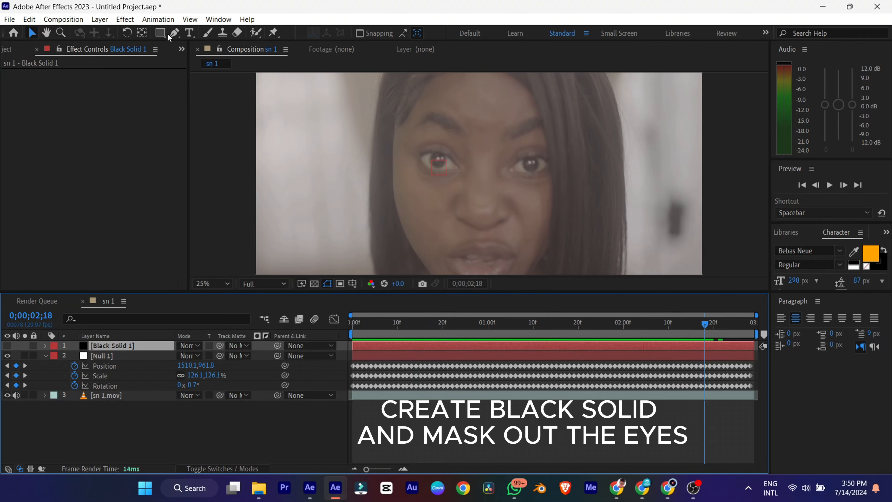
{"action": "left_click", "coordinate": [174, 34]}
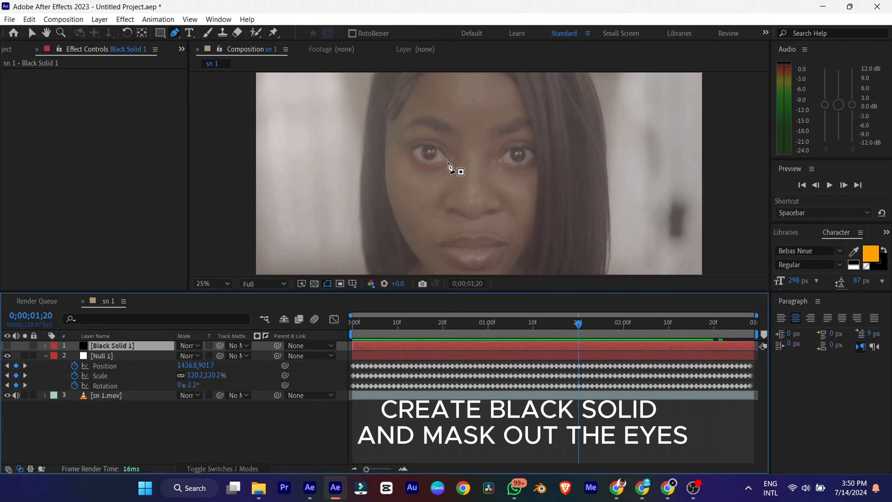
{"action": "left_click", "coordinate": [448, 162]}
{"action": "left_click", "coordinate": [419, 160]}
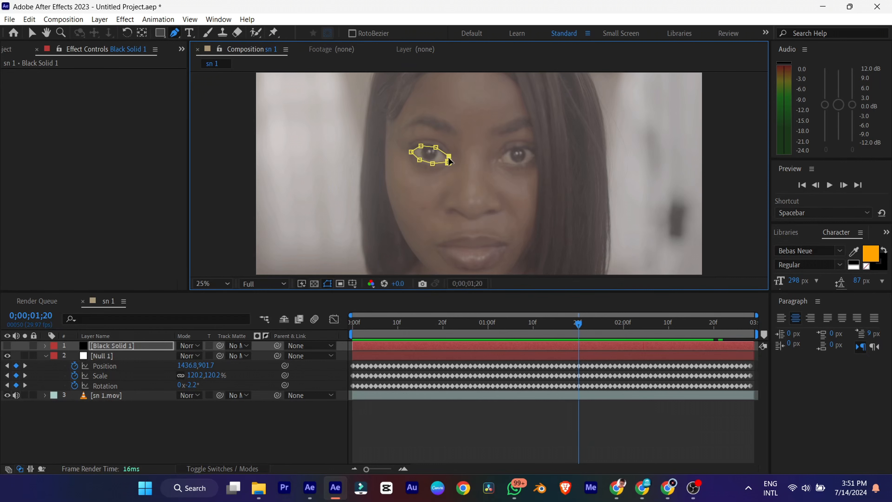
Move the mask's inner-corner point onto the eye's corner and curve the upper- and lower-eyelid points to follow the eye
{"action": "key", "text": "slash"}
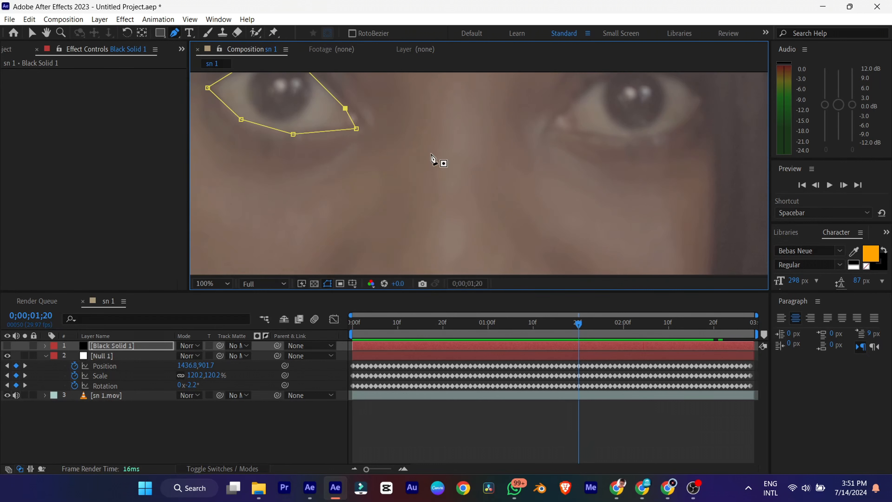
{"action": "left_click_drag", "start_coordinate": [357, 129], "coordinate": [357, 122]}
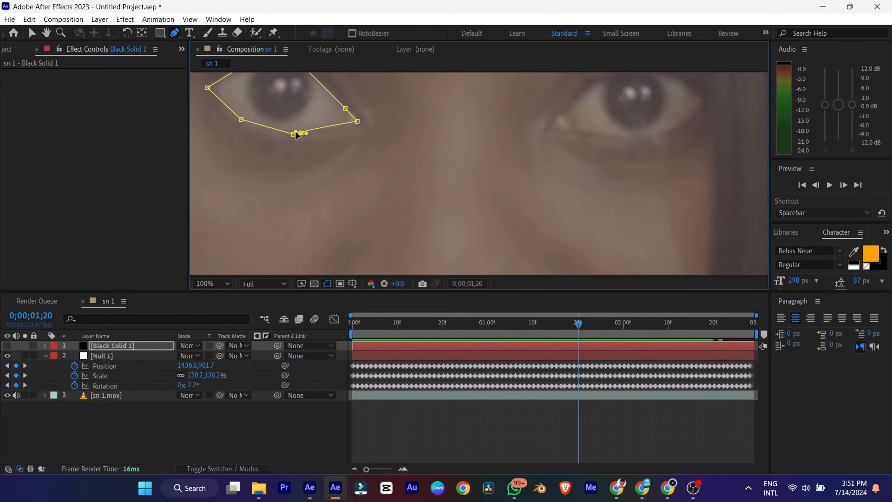
{"action": "left_click", "coordinate": [293, 135], "text": "alt"}
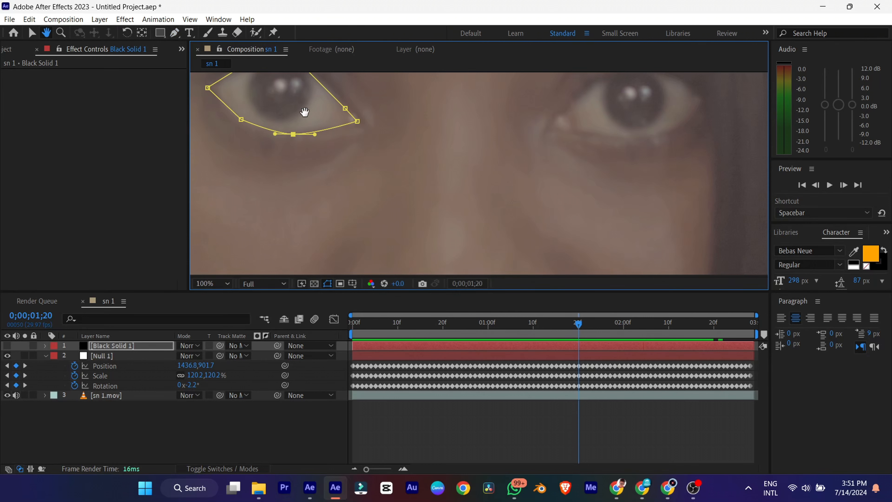
{"action": "scroll", "coordinate": [393, 215], "scroll_direction": "up", "scroll_amount": 5}
{"action": "left_click", "coordinate": [311, 176], "text": "alt"}
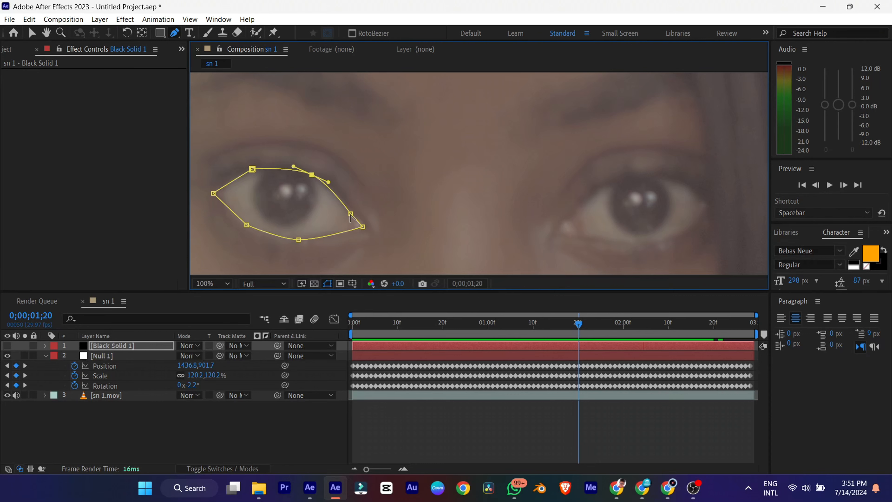
{"action": "left_click", "coordinate": [350, 215], "text": "alt"}
{"action": "left_click", "coordinate": [252, 170], "text": "alt"}
{"action": "left_click", "coordinate": [363, 228]}
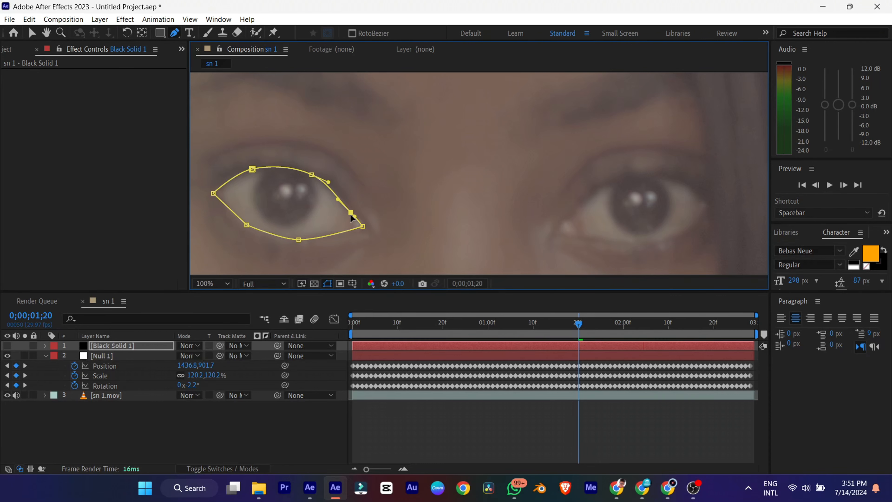
Make the black solid visible and set its mask feather to 30 pixels
{"action": "left_click", "coordinate": [7, 345]}
{"action": "key", "text": "comma"}
{"action": "key", "text": "comma"}
{"action": "key", "text": "comma"}
{"action": "key", "text": "comma"}
{"action": "key", "text": "comma"}
{"action": "key", "text": "comma"}
{"action": "left_click", "coordinate": [397, 441]}
{"action": "scroll", "coordinate": [483, 242], "scroll_direction": "up", "scroll_amount": 3}
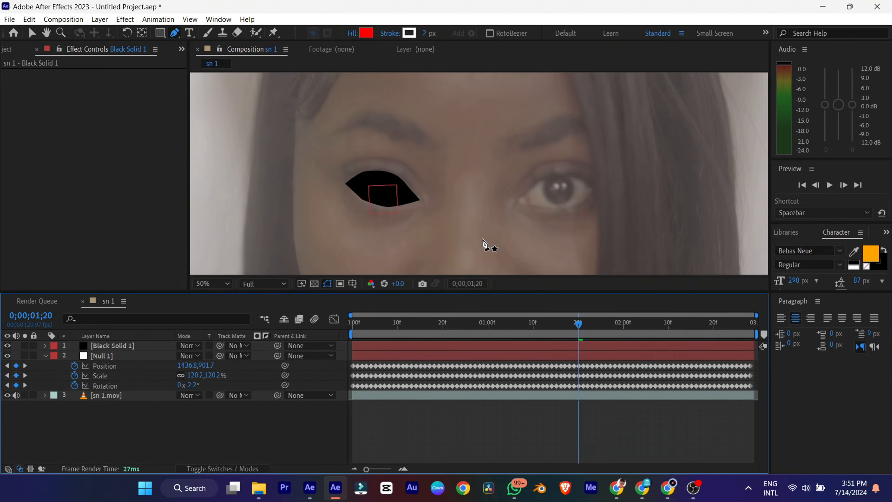
{"action": "left_click", "coordinate": [125, 346]}
{"action": "key", "text": "f"}
{"action": "left_click_drag", "start_coordinate": [202, 366], "coordinate": [215, 366]}
{"action": "left_click", "coordinate": [461, 456]}
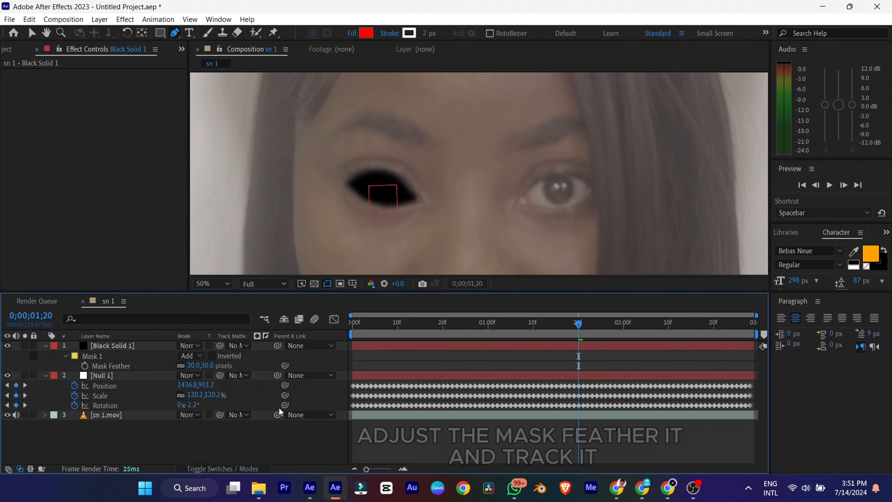
Place the black solid below Null 1 in the layer order and parent it to Null 1
{"action": "left_click_drag", "start_coordinate": [126, 345], "coordinate": [121, 403]}
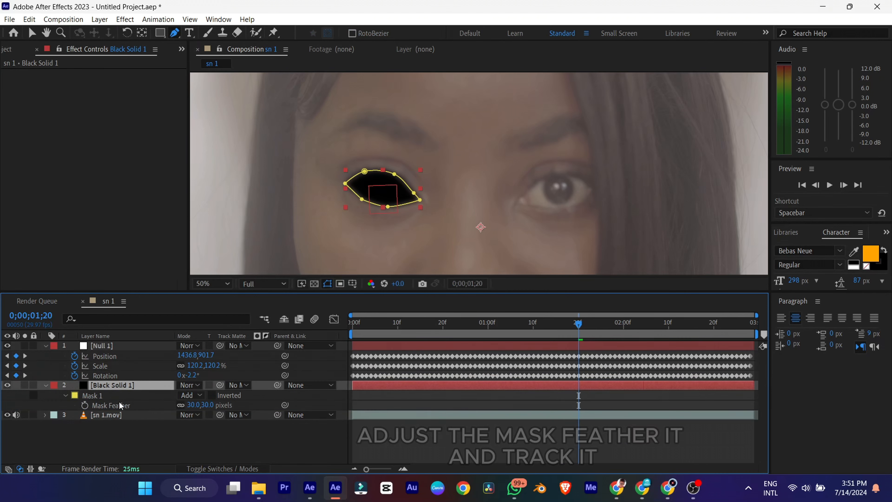
{"action": "left_click_drag", "start_coordinate": [277, 385], "coordinate": [124, 341]}
Scrub and play back the composition to check how the black eye mask follows the face
{"action": "left_click_drag", "start_coordinate": [518, 325], "coordinate": [263, 326]}
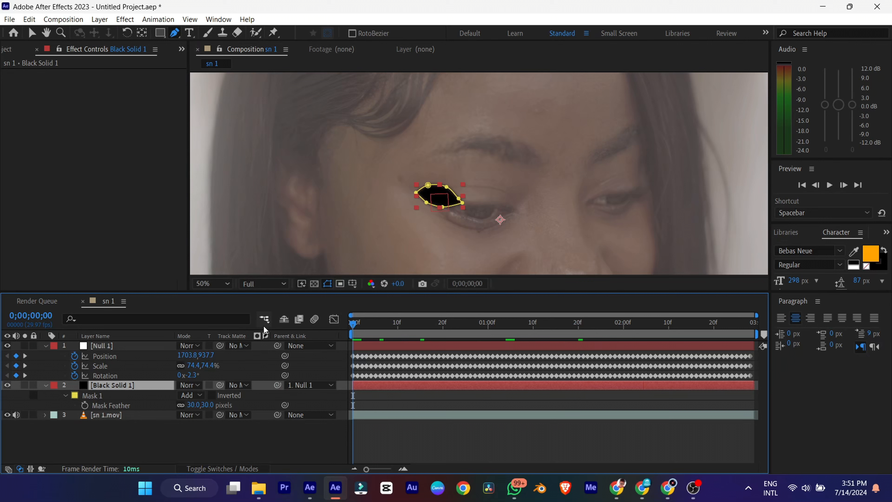
{"action": "left_click", "coordinate": [386, 328]}
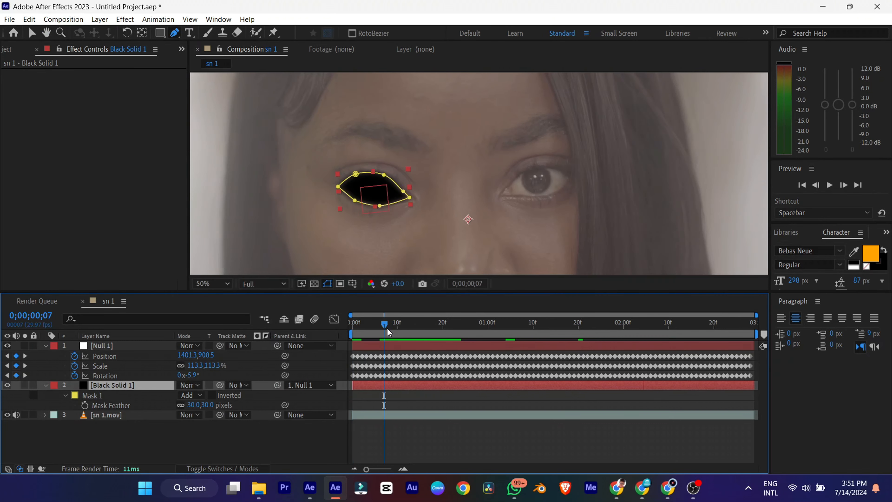
{"action": "key", "text": "space"}
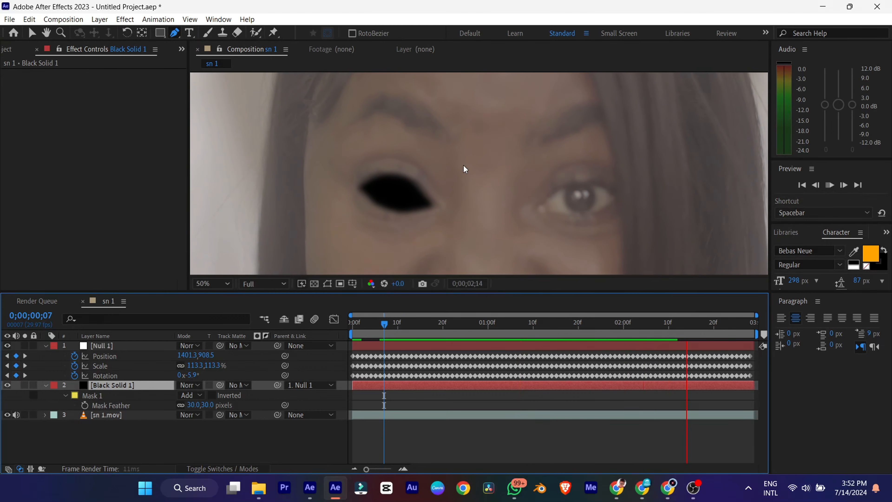
{"action": "scroll", "coordinate": [463, 168], "scroll_direction": "down", "scroll_amount": 2}
{"action": "scroll", "coordinate": [464, 169], "scroll_direction": "down", "scroll_amount": 1}
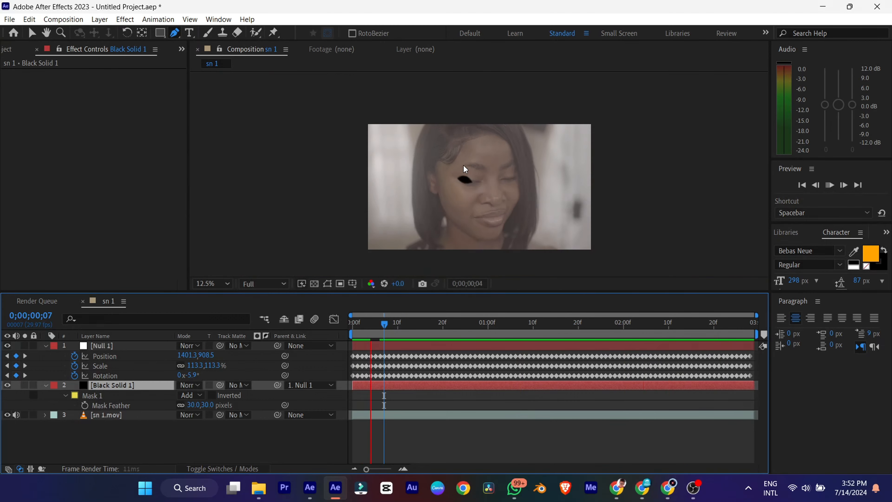
{"action": "key", "text": "space"}
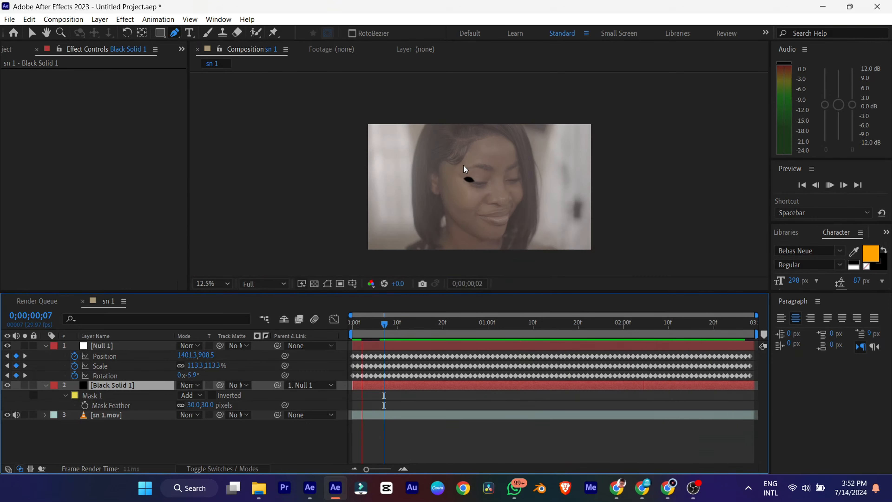
Add a Mask Path keyframe to the black solid's eye mask at 0;00;00;04
{"action": "left_click_drag", "start_coordinate": [405, 324], "coordinate": [363, 334]}
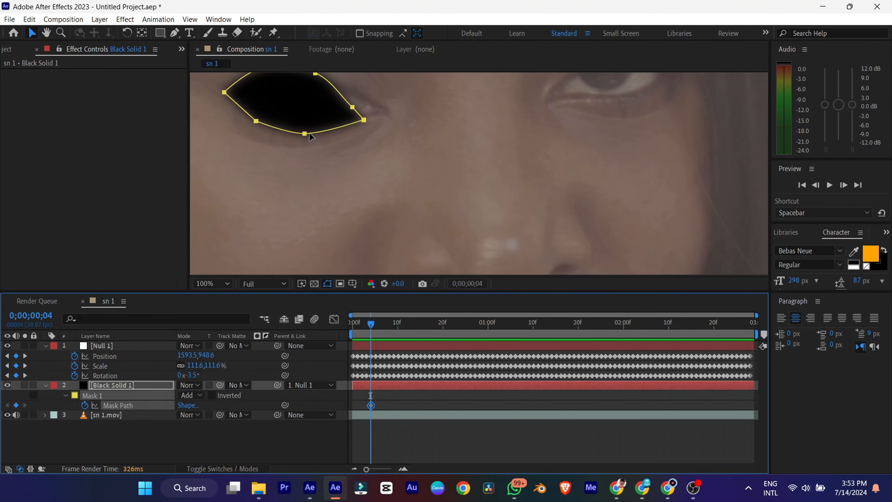
{"action": "left_click", "coordinate": [350, 111]}
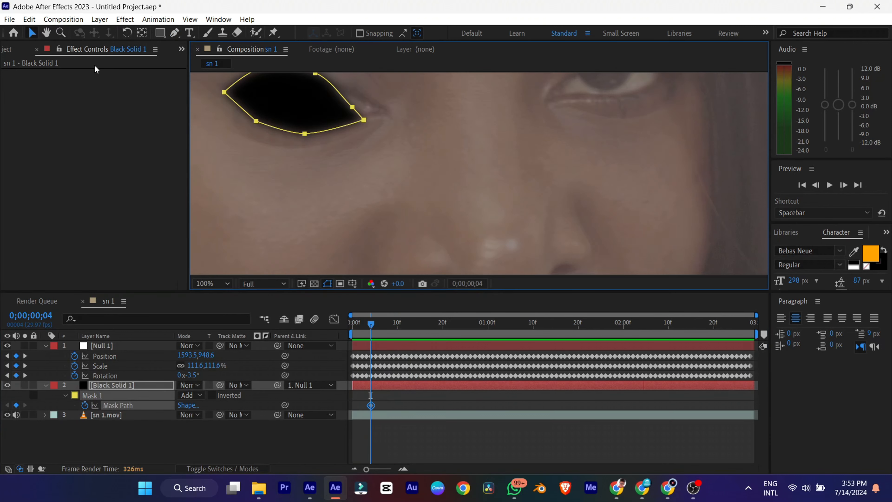
Save the project as TUROIAL.aep and hide the black solid to expose the eye beneath the mask
{"action": "left_click", "coordinate": [115, 385]}
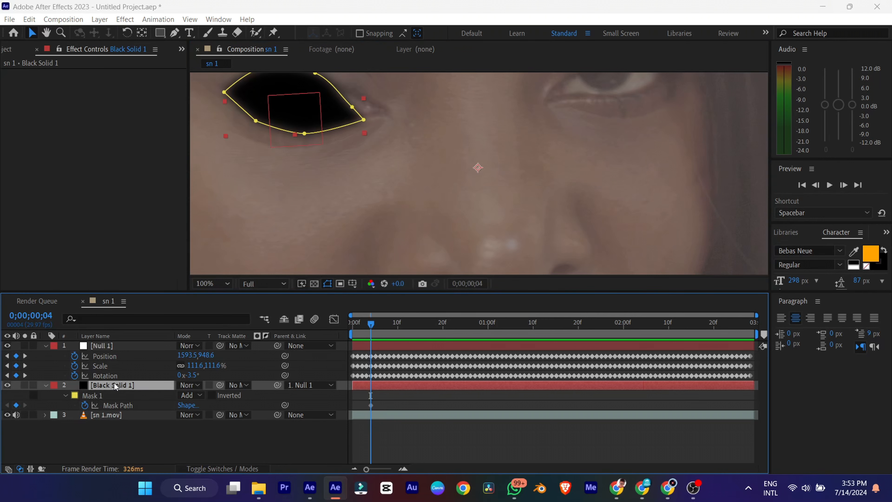
{"action": "key", "text": "ctrl+s"}
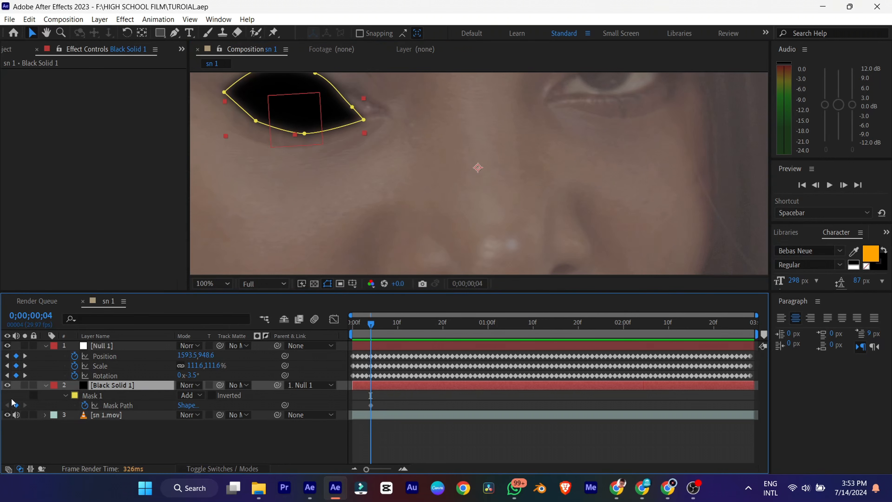
{"action": "left_click", "coordinate": [7, 386]}
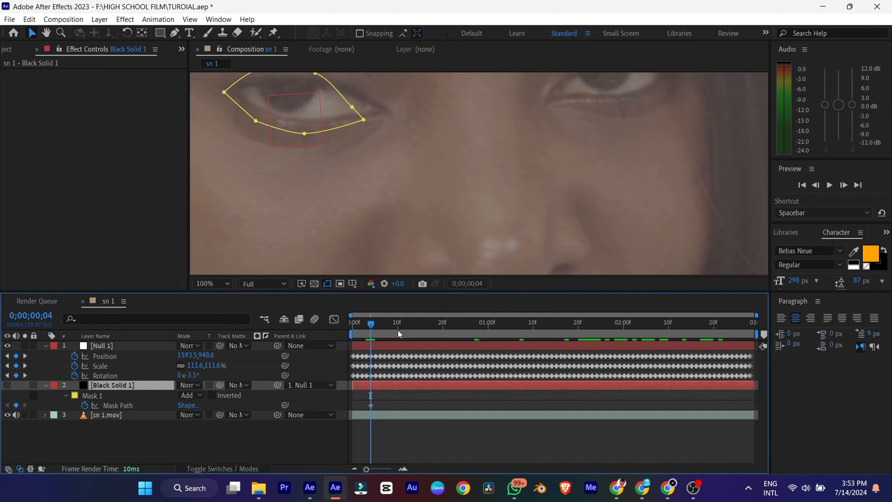
Move the black solid's Mask Path keyframe from 0;00;00;04 to 0;00;00;15
{"action": "left_click", "coordinate": [383, 405]}
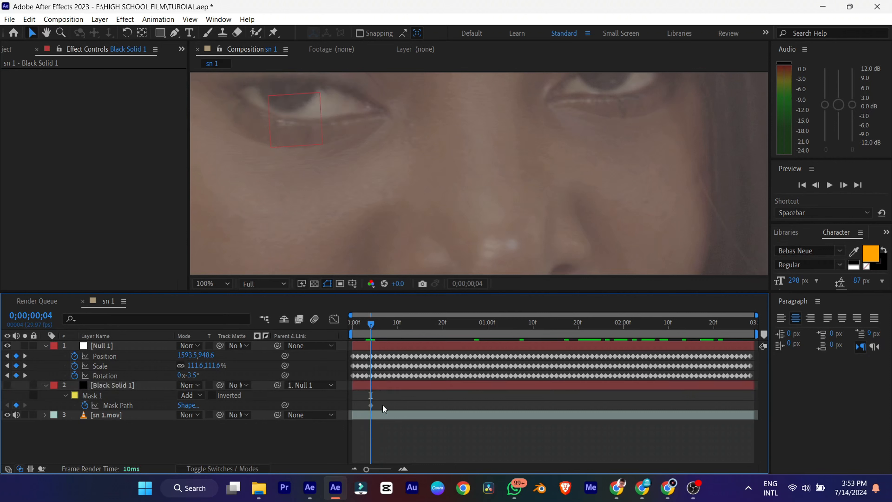
{"action": "left_click", "coordinate": [393, 383]}
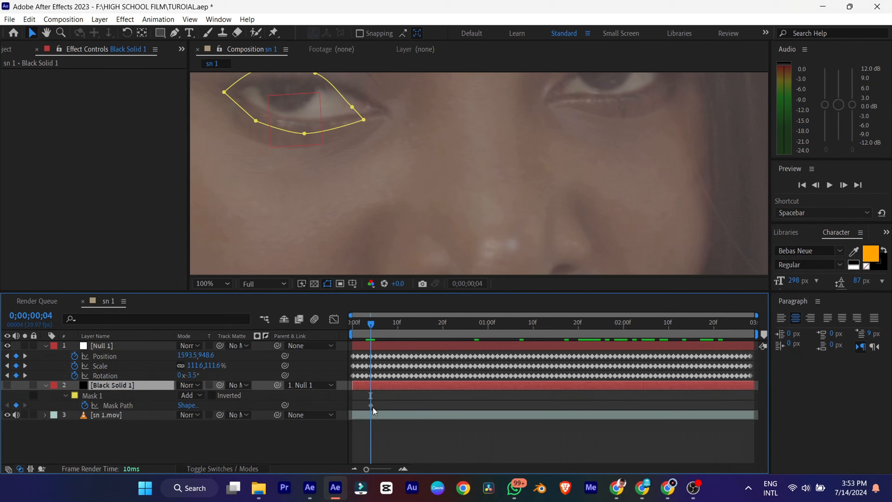
{"action": "left_click_drag", "start_coordinate": [373, 407], "coordinate": [421, 414]}
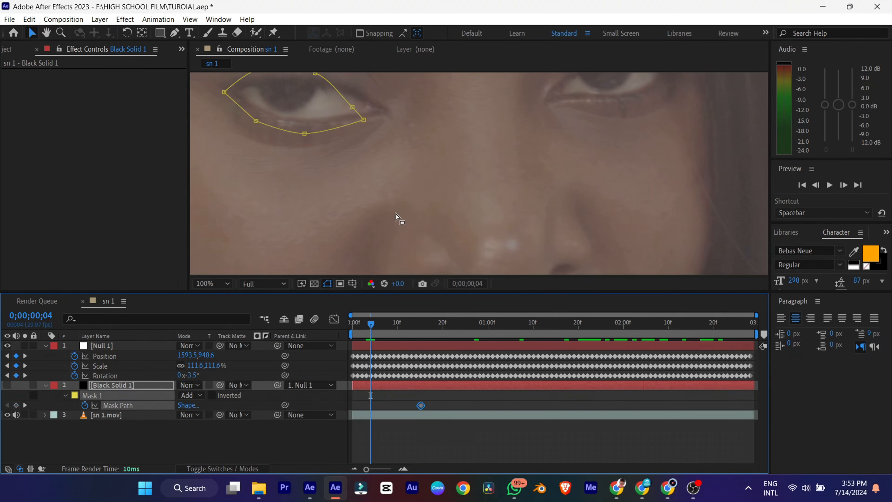
At 0;00;00;04, fit the mask's inner corner and lower-edge points to the open eye
{"action": "left_click_drag", "start_coordinate": [363, 120], "coordinate": [360, 96]}
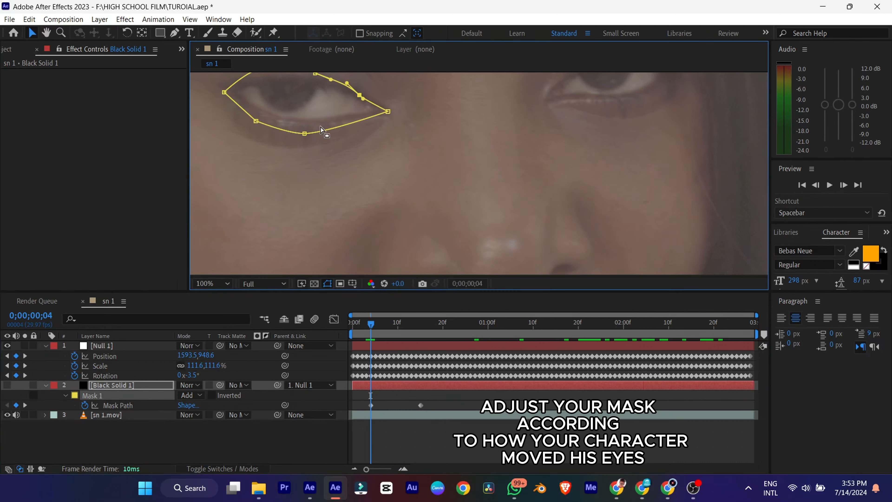
{"action": "left_click_drag", "start_coordinate": [305, 135], "coordinate": [261, 112]}
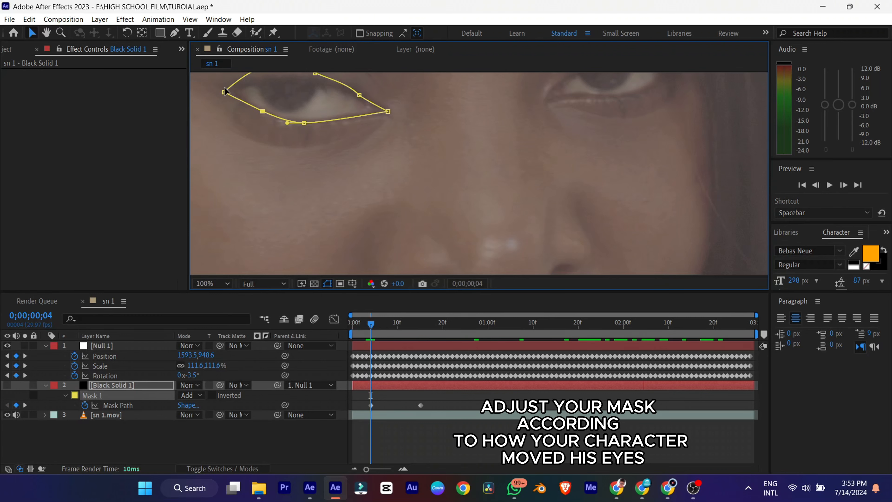
{"action": "key", "text": "h"}
{"action": "left_click_drag", "start_coordinate": [366, 97], "coordinate": [384, 193]}
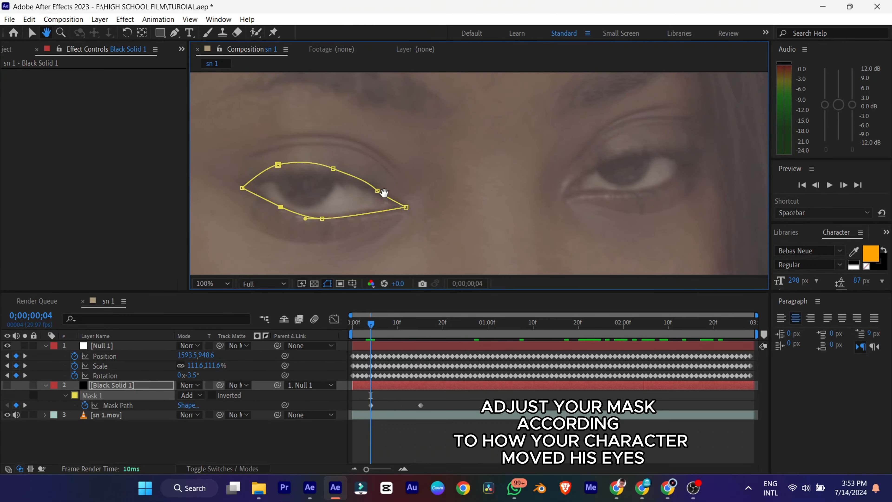
{"action": "key", "text": "v"}
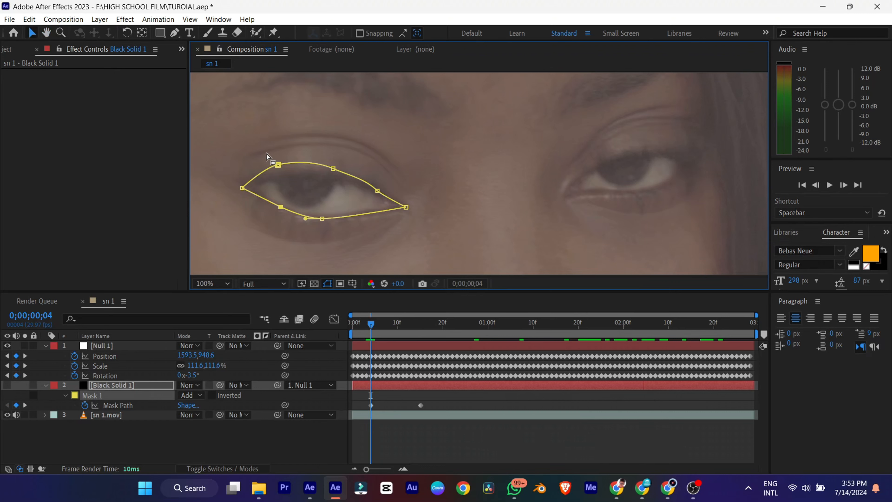
Lower the mask's upper-edge points to the eyelid, pull in its outer corner, and advance three frames
{"action": "left_click_drag", "start_coordinate": [267, 154], "coordinate": [358, 190]}
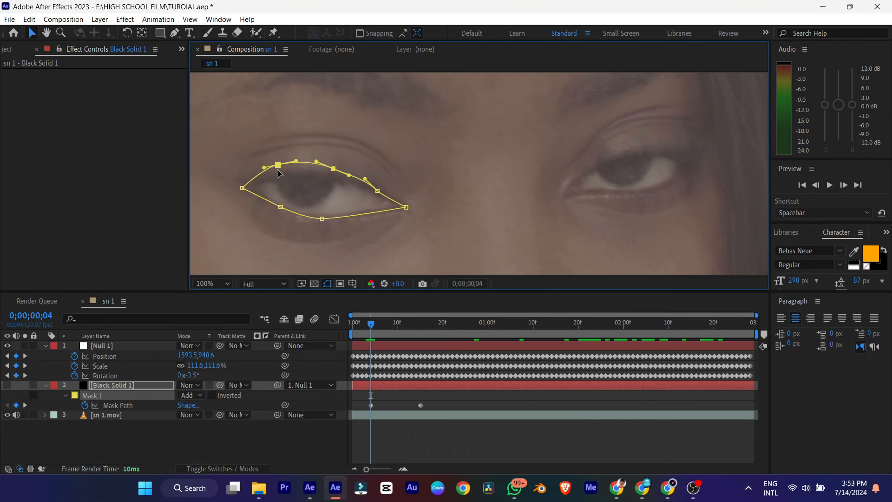
{"action": "left_click_drag", "start_coordinate": [277, 170], "coordinate": [256, 189]}
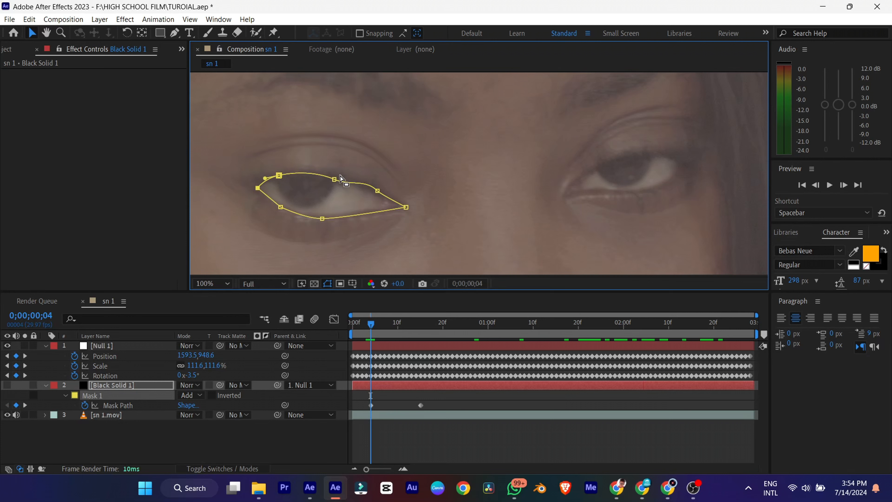
{"action": "left_click", "coordinate": [335, 180]}
{"action": "left_click_drag", "start_coordinate": [336, 181], "coordinate": [318, 173]}
{"action": "key", "text": "Page_Down"}
{"action": "key", "text": "Page_Down"}
{"action": "key", "text": "Page_Down"}
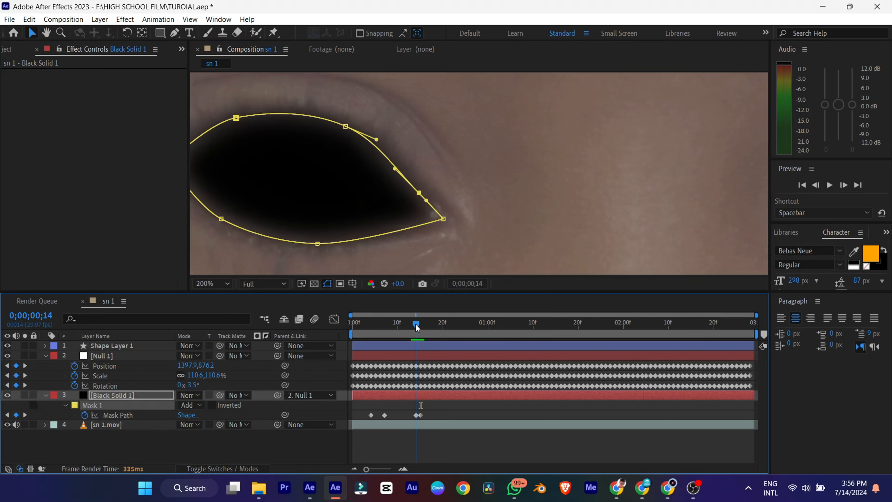
At 0;00;00;00, hide the black solid and move the mask's two end points to the corners of the eye
{"action": "left_click_drag", "start_coordinate": [416, 327], "coordinate": [353, 327]}
{"action": "scroll", "coordinate": [577, 169], "scroll_direction": "down", "scroll_amount": 3}
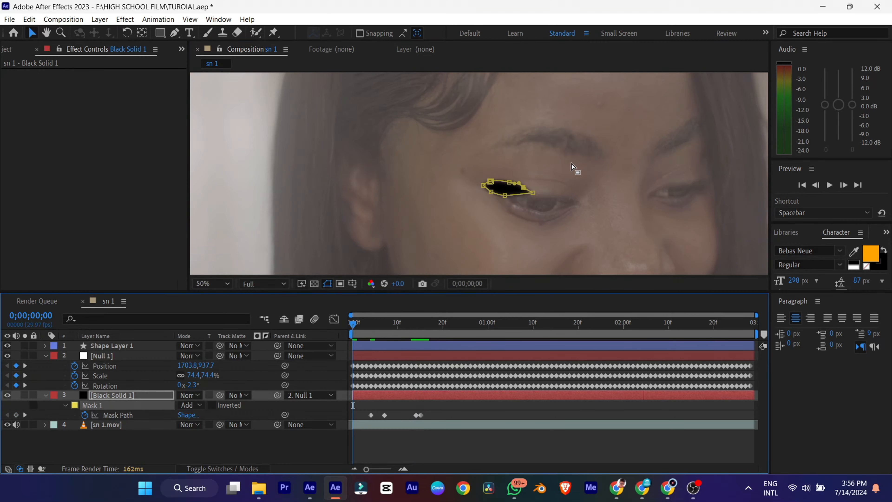
{"action": "scroll", "coordinate": [562, 130], "scroll_direction": "up", "scroll_amount": 3}
{"action": "scroll", "coordinate": [561, 131], "scroll_direction": "up", "scroll_amount": 2}
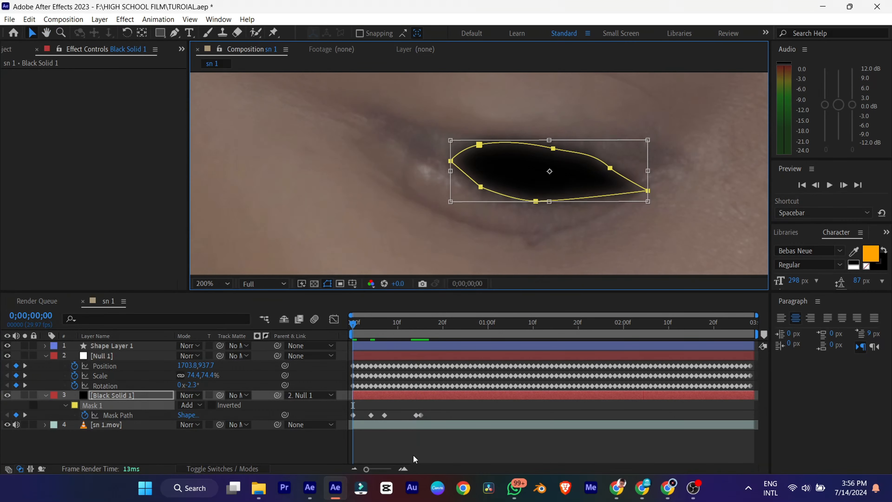
{"action": "key", "text": "v"}
{"action": "left_click", "coordinate": [7, 395]}
{"action": "left_click_drag", "start_coordinate": [444, 160], "coordinate": [400, 131]}
{"action": "left_click_drag", "start_coordinate": [648, 191], "coordinate": [662, 164]}
Fit the mask's lower-edge and upper-edge points to the eyelids at 0;00;00;00
{"action": "left_click_drag", "start_coordinate": [562, 176], "coordinate": [448, 226]}
{"action": "left_click_drag", "start_coordinate": [536, 201], "coordinate": [537, 195]}
{"action": "left_click_drag", "start_coordinate": [479, 144], "coordinate": [474, 138]}
{"action": "left_click_drag", "start_coordinate": [553, 148], "coordinate": [551, 142]}
{"action": "left_click_drag", "start_coordinate": [610, 168], "coordinate": [609, 155]}
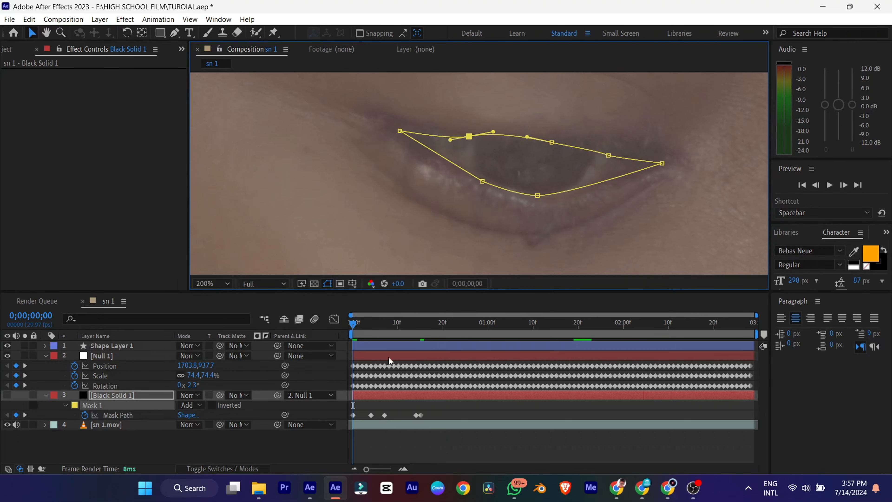
Play back the composition, show the black solid again and return to about 0;00;00;15 to check the mask
{"action": "key", "text": "space"}
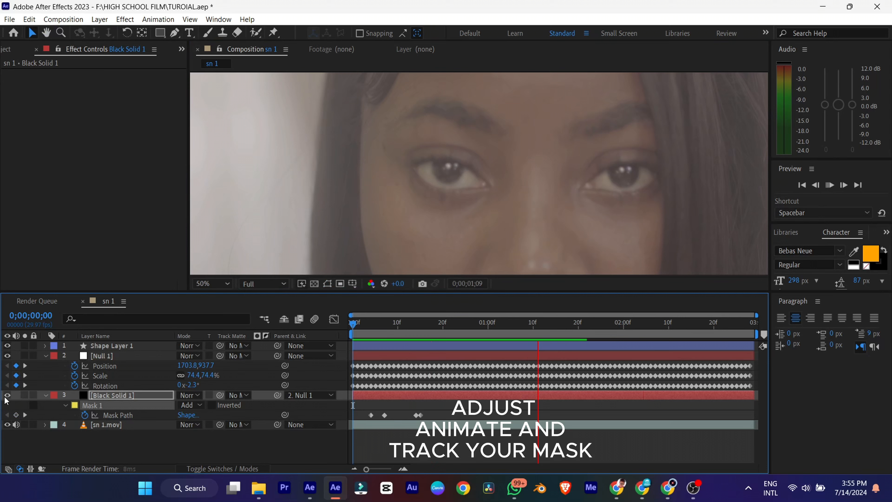
{"action": "left_click", "coordinate": [7, 395]}
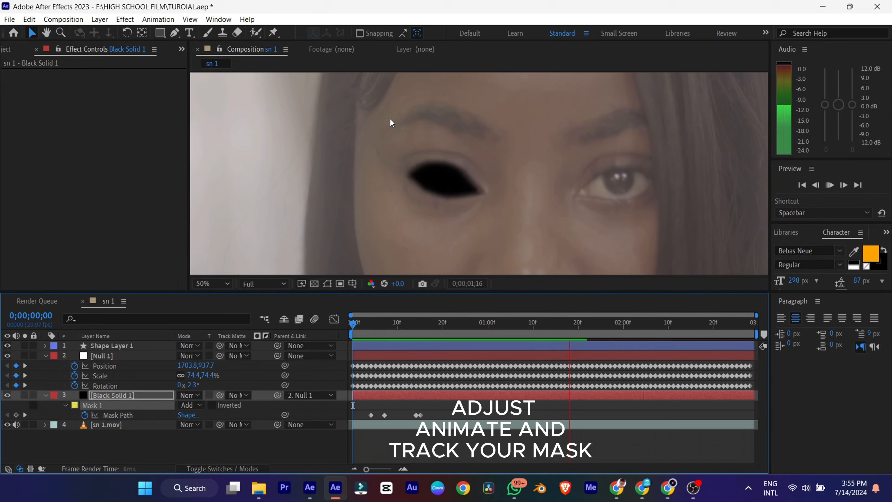
{"action": "left_click", "coordinate": [418, 329]}
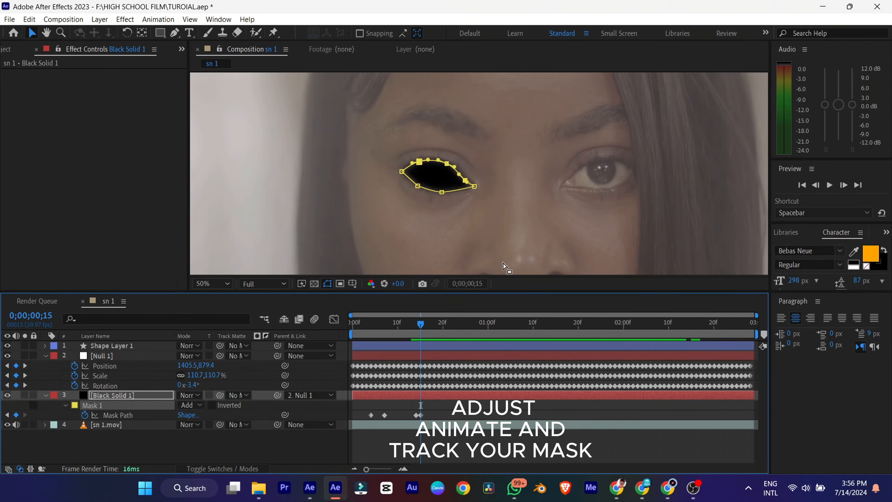
At 0;00;00;15, adjust the black solid's mask point beside the inner corner of the eye
{"action": "key", "text": "period"}
{"action": "key", "text": "period"}
{"action": "left_click", "coordinate": [436, 423]}
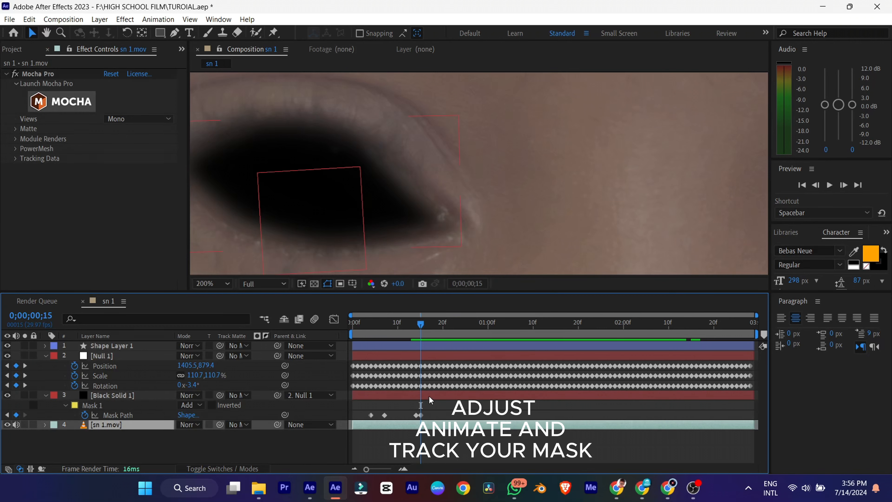
{"action": "left_click", "coordinate": [430, 398]}
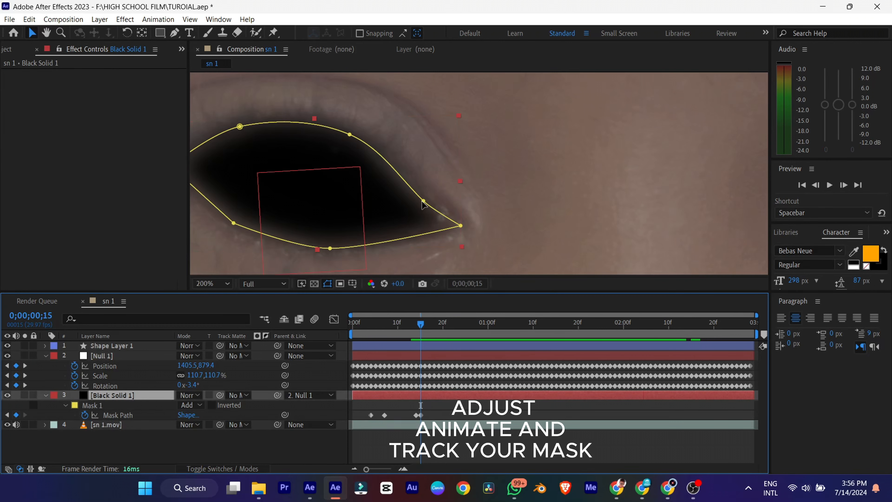
{"action": "left_click_drag", "start_coordinate": [422, 200], "coordinate": [428, 198]}
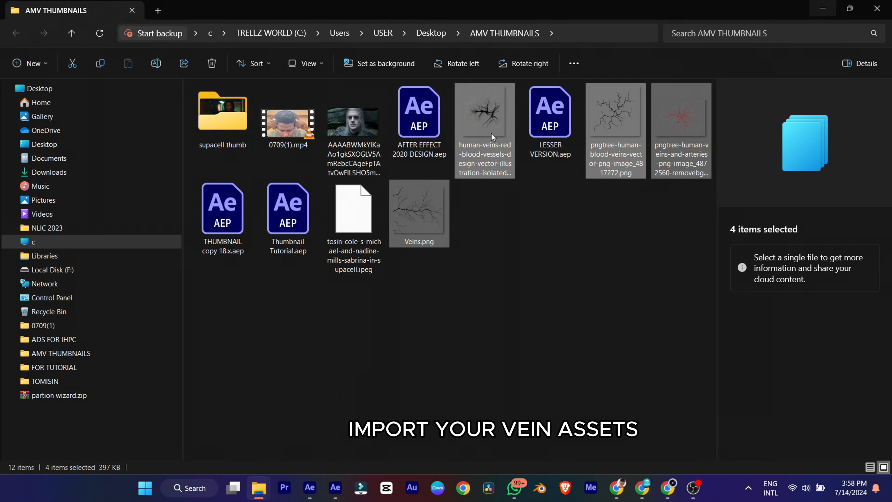
Import the four selected vein PNG images from the AMV THUMBNAILS folder and create a project folder named VEINS
{"action": "left_click_drag", "start_coordinate": [492, 133], "coordinate": [108, 251]}
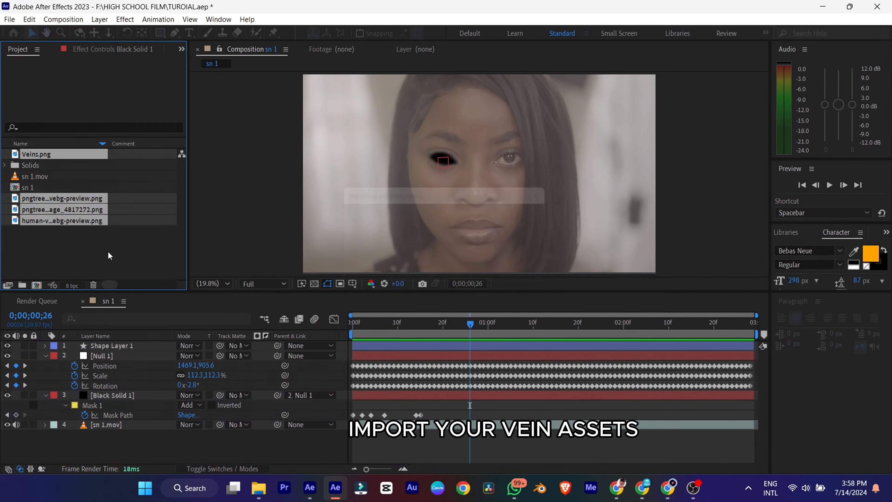
{"action": "left_click", "coordinate": [22, 285]}
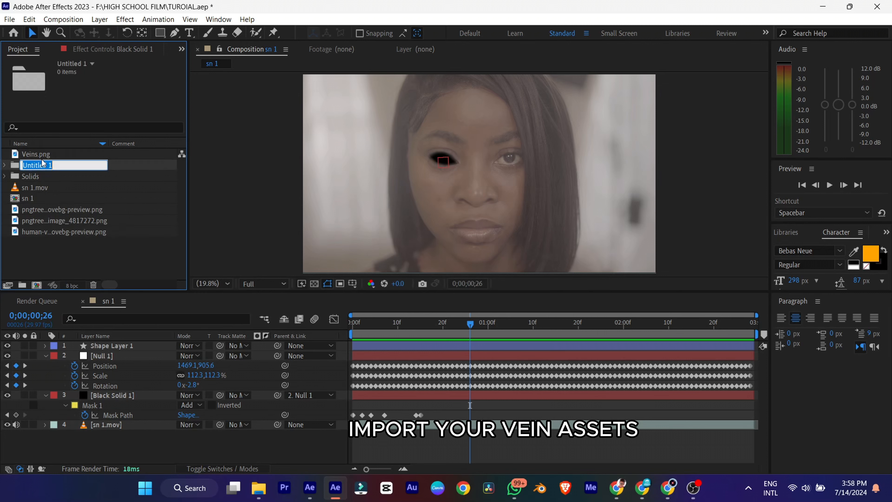
{"action": "type", "text": "VEU"}
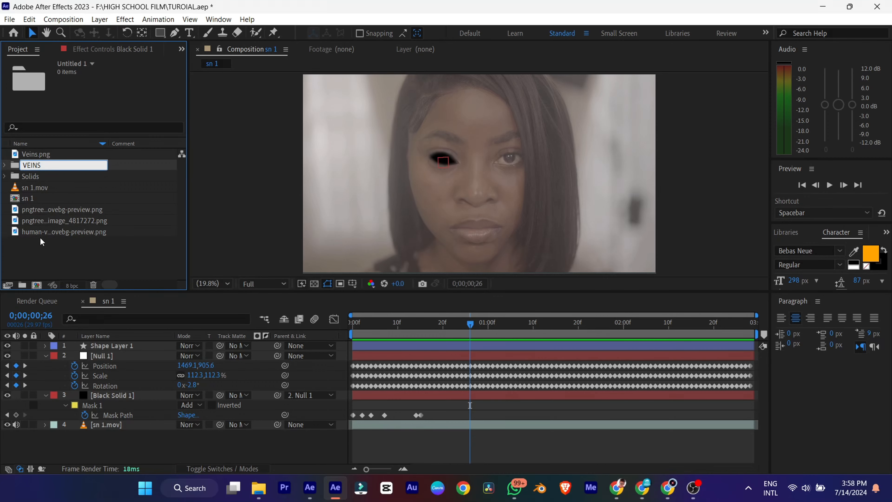
{"action": "left_click", "coordinate": [40, 253]}
Move Veins.png and the other three vein images into the VEINS folder
{"action": "left_click", "coordinate": [56, 232]}
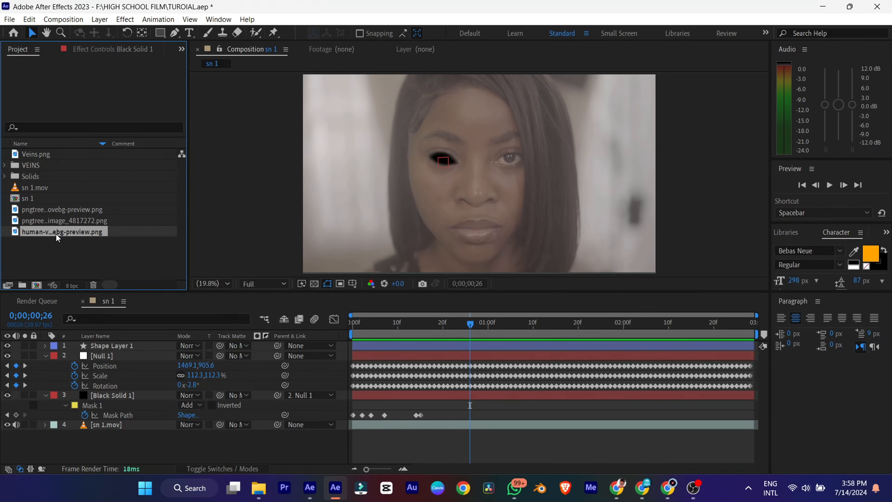
{"action": "left_click", "coordinate": [35, 213], "text": "shift"}
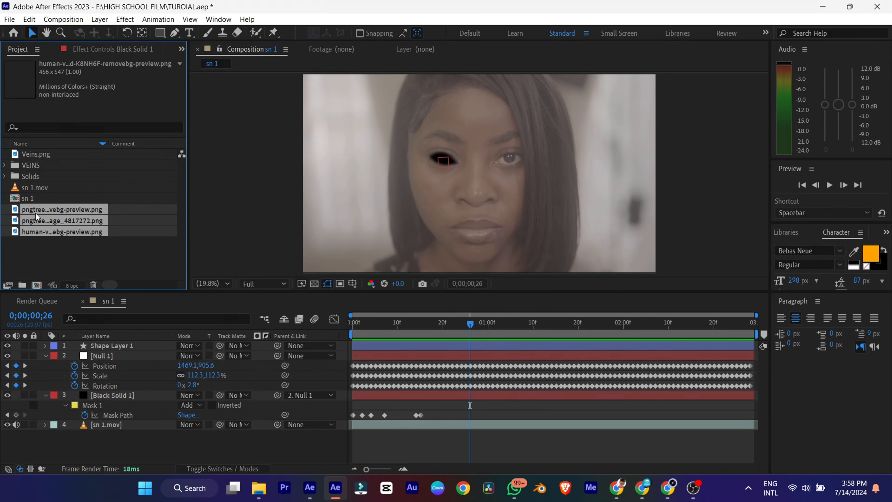
{"action": "left_click", "coordinate": [34, 160], "text": "ctrl"}
{"action": "left_click", "coordinate": [35, 157], "text": "ctrl"}
{"action": "left_click", "coordinate": [39, 165], "text": "ctrl"}
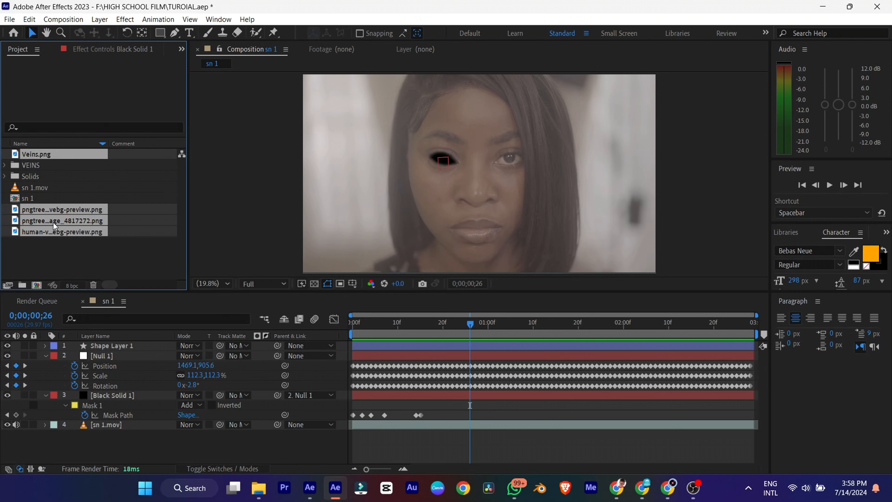
{"action": "left_click_drag", "start_coordinate": [53, 222], "coordinate": [49, 167]}
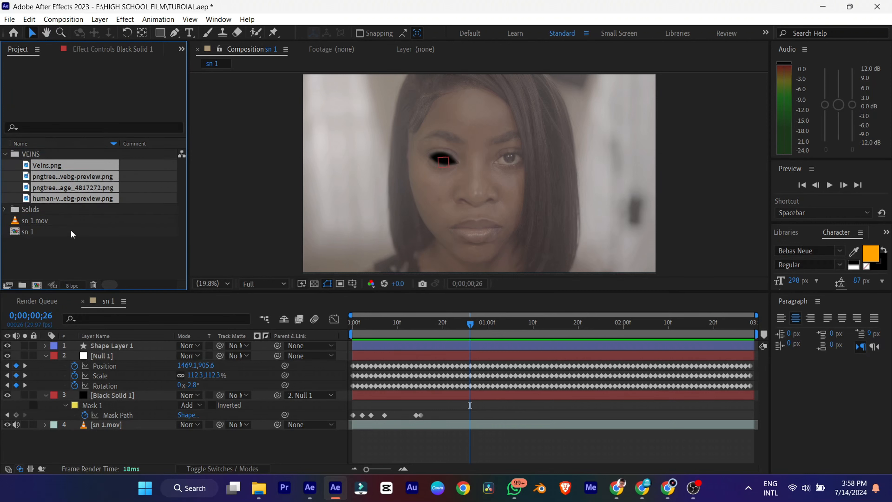
{"action": "left_click", "coordinate": [70, 230]}
Add the pngtree vein image ending in 4817272.png to the composition, place it over the blacked-out eye and scale it to 143%
{"action": "left_click", "coordinate": [48, 175]}
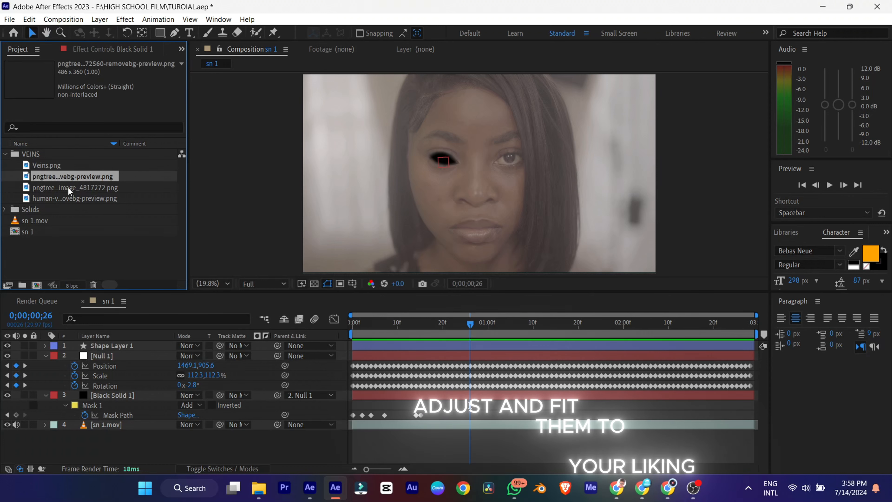
{"action": "double_click", "coordinate": [60, 188]}
{"action": "left_click", "coordinate": [247, 47]}
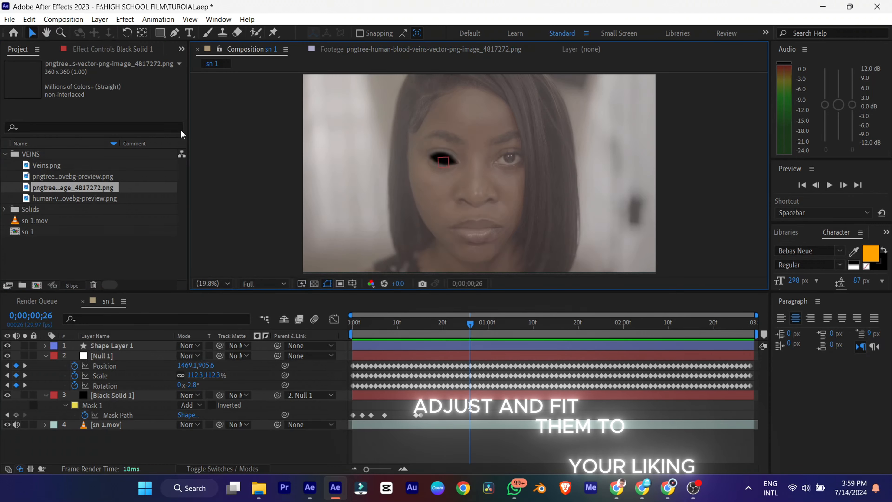
{"action": "left_click_drag", "start_coordinate": [75, 184], "coordinate": [127, 184]}
{"action": "scroll", "coordinate": [396, 192], "scroll_direction": "up", "scroll_amount": 2}
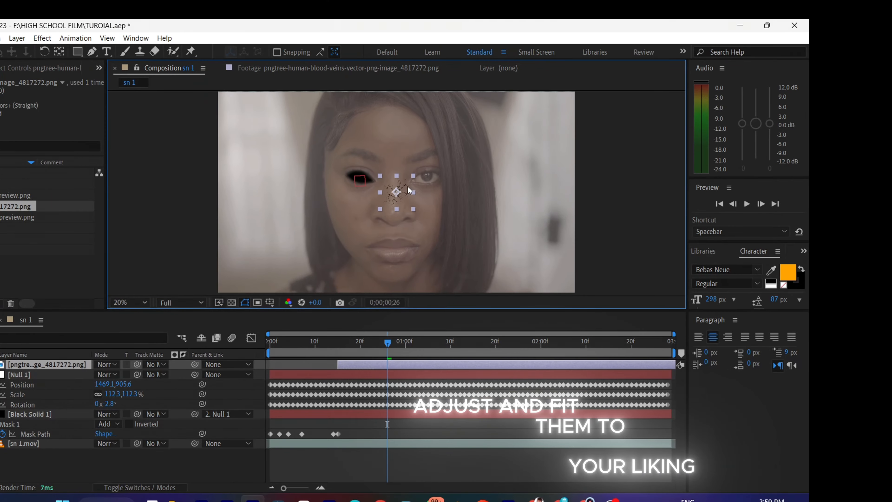
{"action": "left_click_drag", "start_coordinate": [400, 194], "coordinate": [335, 169]}
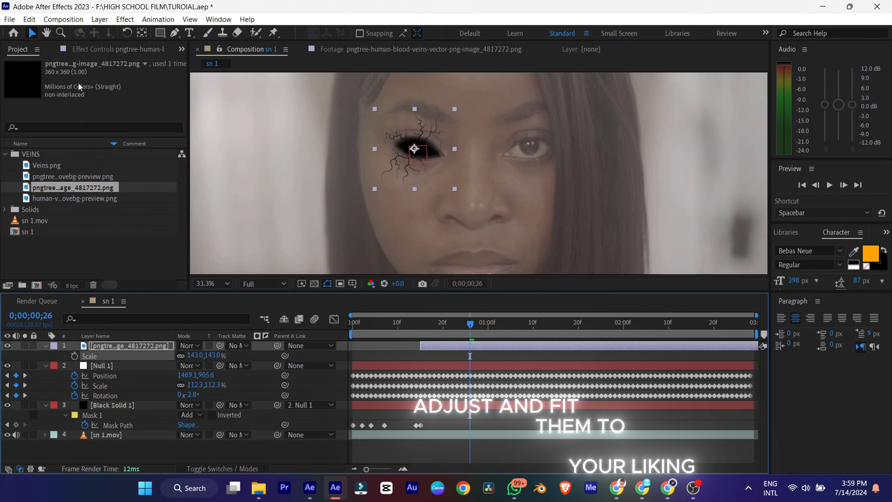
{"action": "left_click_drag", "start_coordinate": [56, 198], "coordinate": [99, 361]}
{"action": "key", "text": "Delete"}
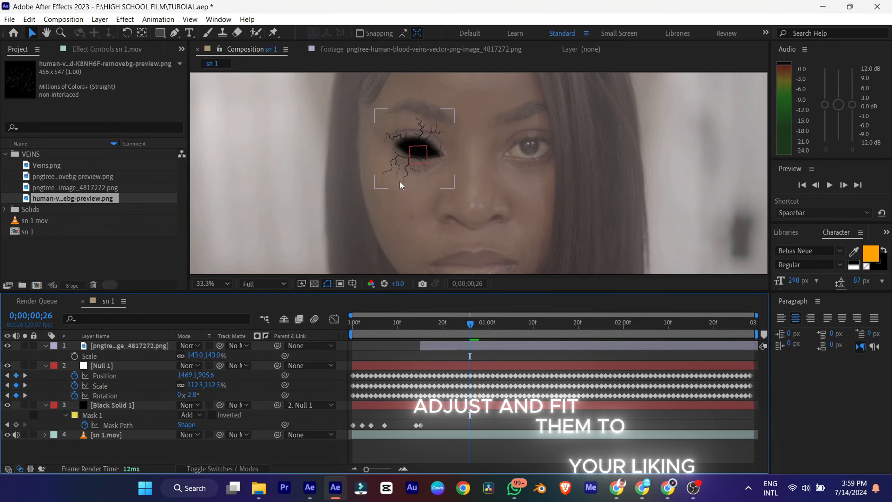
{"action": "left_click", "coordinate": [83, 176]}
Add Veins.png to the composition below the first vein image and position it around the blacked-out eye
{"action": "left_click_drag", "start_coordinate": [56, 167], "coordinate": [113, 349]}
{"action": "left_click_drag", "start_coordinate": [425, 199], "coordinate": [381, 180]}
{"action": "scroll", "coordinate": [381, 180], "scroll_direction": "up", "scroll_amount": 3}
{"action": "scroll", "coordinate": [382, 180], "scroll_direction": "down", "scroll_amount": 4}
Scale the Veins.png layer to 54% and place it below the black solid in the layer order
{"action": "left_click", "coordinate": [160, 33]}
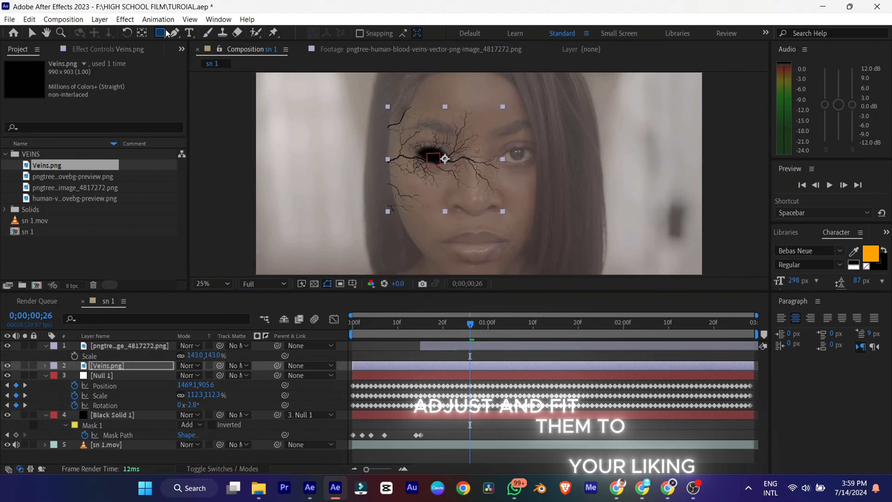
{"action": "key", "text": "s"}
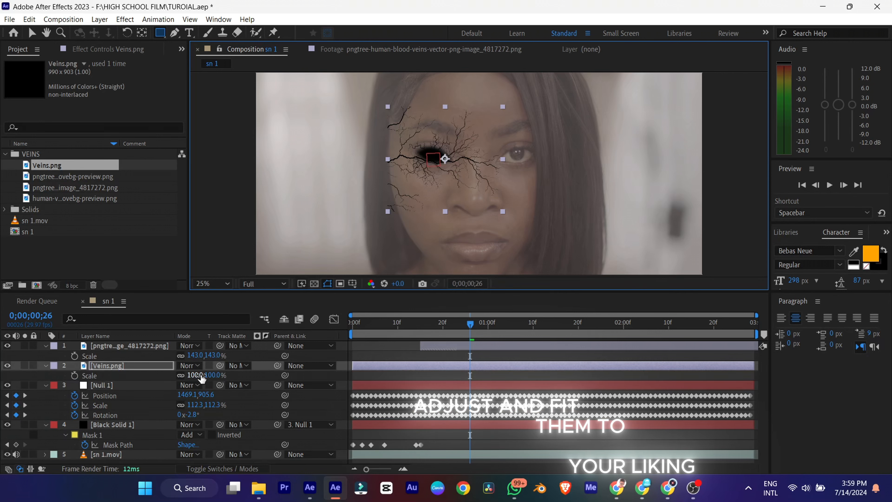
{"action": "left_click_drag", "start_coordinate": [199, 375], "coordinate": [126, 452]}
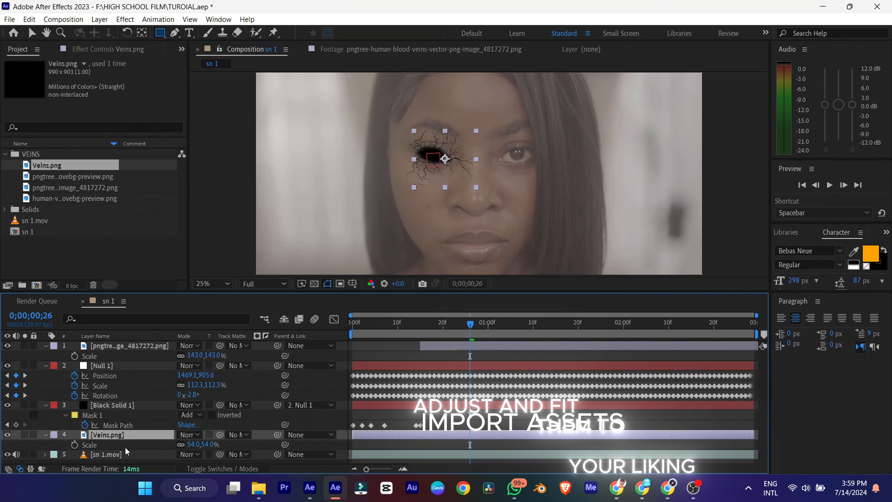
{"action": "key", "text": "period"}
{"action": "key", "text": "v"}
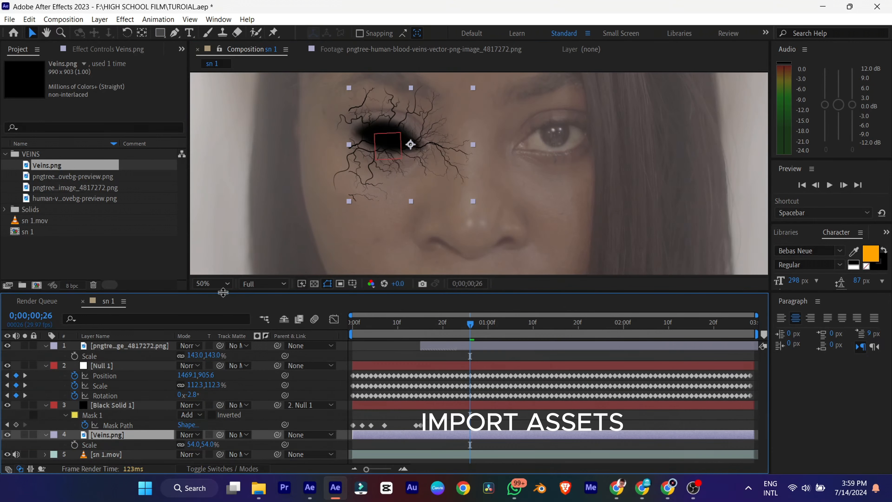
Rotate the Veins.png layer clockwise and reposition it so its veins spread below the inner corner of the blacked-out eye
{"action": "key", "text": "r"}
{"action": "left_click_drag", "start_coordinate": [189, 444], "coordinate": [230, 460]}
{"action": "left_click_drag", "start_coordinate": [423, 161], "coordinate": [421, 173]}
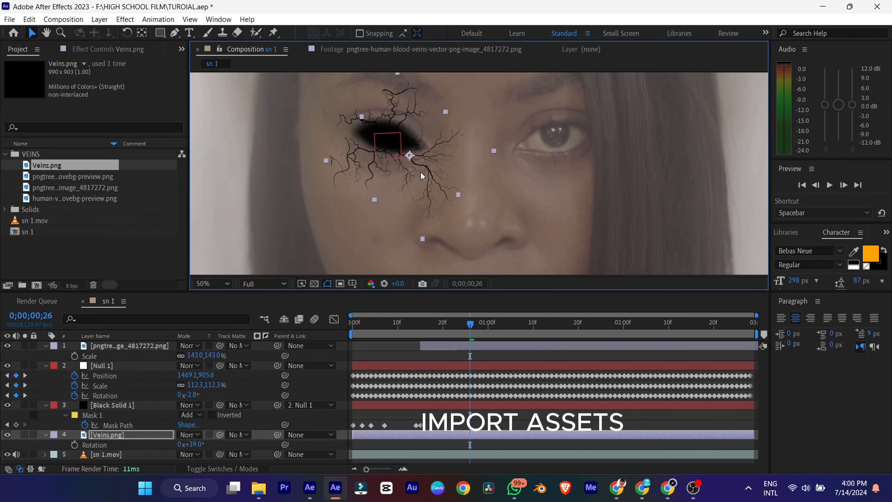
{"action": "mouse_move", "coordinate": [421, 172]}
{"action": "left_mouse_down"}
{"action": "mouse_move", "coordinate": [420, 151]}
{"action": "mouse_move", "coordinate": [425, 171]}
{"action": "left_mouse_up"}
{"action": "left_click_drag", "start_coordinate": [197, 445], "coordinate": [214, 444]}
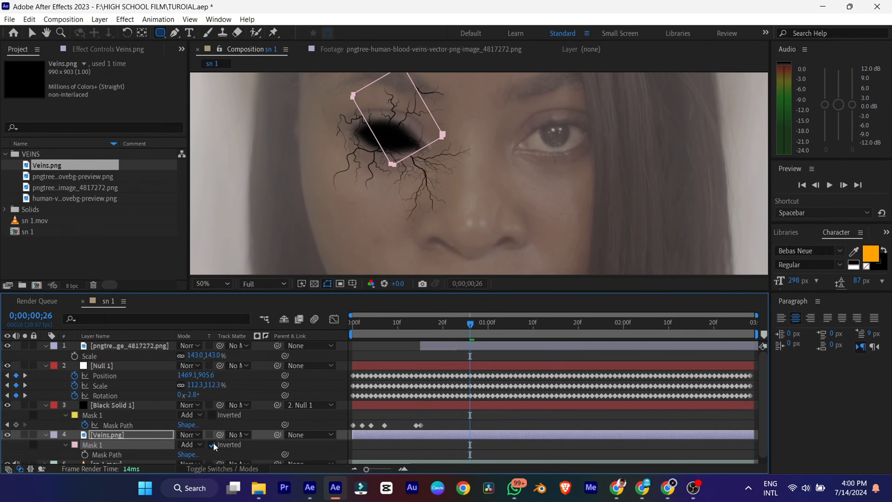
Scale the masked Veins.png layer to 44%
{"action": "left_click_drag", "start_coordinate": [200, 456], "coordinate": [253, 458]}
{"action": "left_click", "coordinate": [138, 436]}
{"action": "key", "text": "s"}
{"action": "left_click_drag", "start_coordinate": [200, 445], "coordinate": [192, 446]}
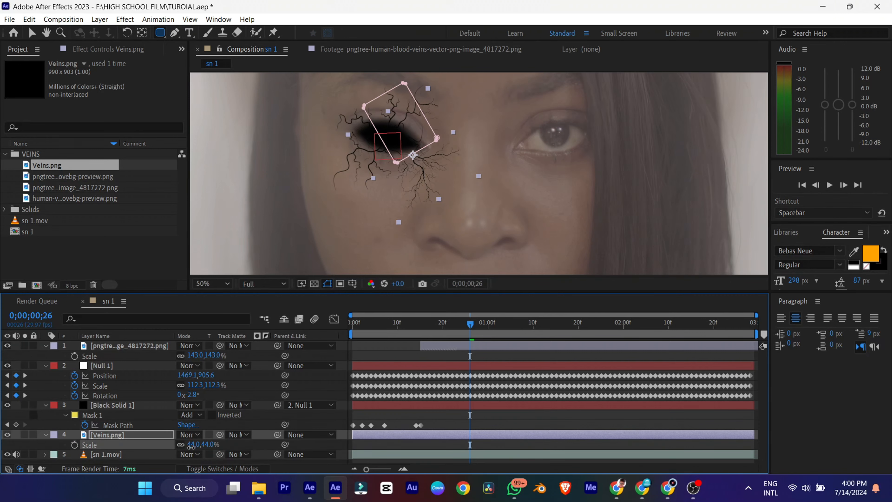
{"action": "key", "text": "v"}
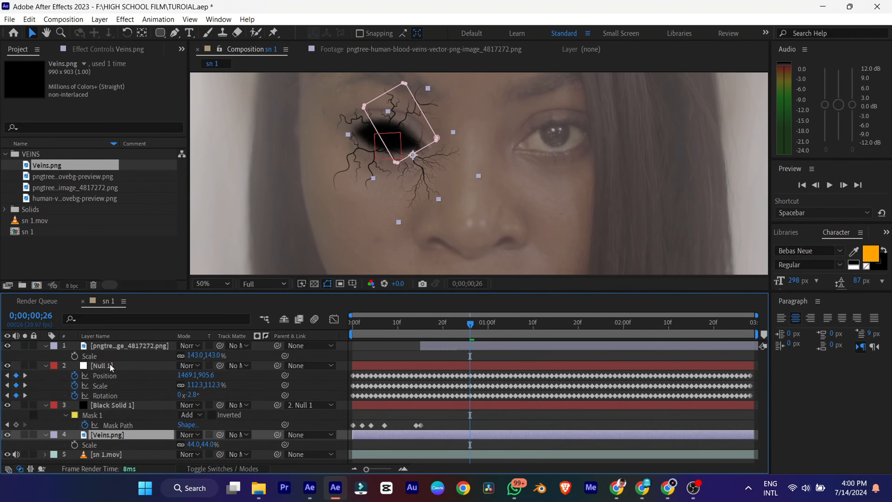
Draw a closed Pen tool mask over the veins above the eye on the 4817272.png layer and invert it
{"action": "left_click", "coordinate": [116, 345]}
{"action": "left_click", "coordinate": [175, 33]}
{"action": "left_click", "coordinate": [345, 123]}
{"action": "left_click", "coordinate": [421, 132]}
{"action": "left_click_drag", "start_coordinate": [460, 95], "coordinate": [525, 107]}
{"action": "left_click", "coordinate": [346, 81]}
{"action": "left_click", "coordinate": [342, 111]}
{"action": "left_click", "coordinate": [345, 123]}
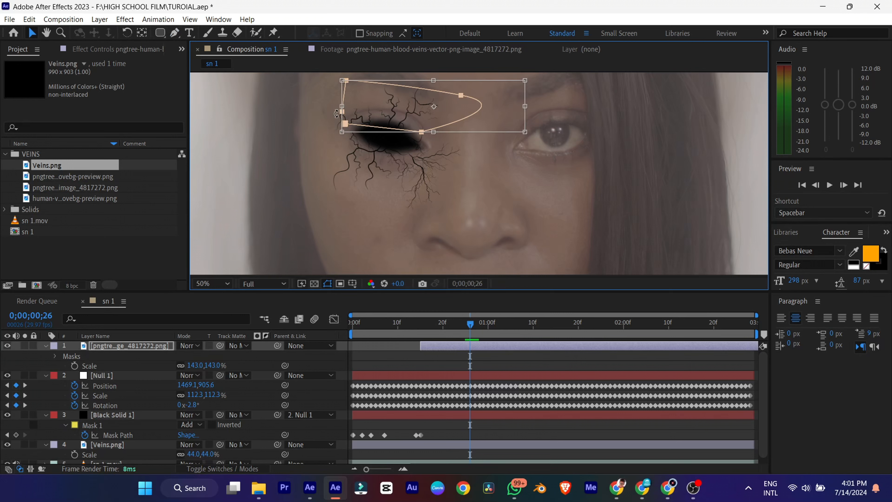
{"action": "key", "text": "g"}
{"action": "key", "text": "m"}
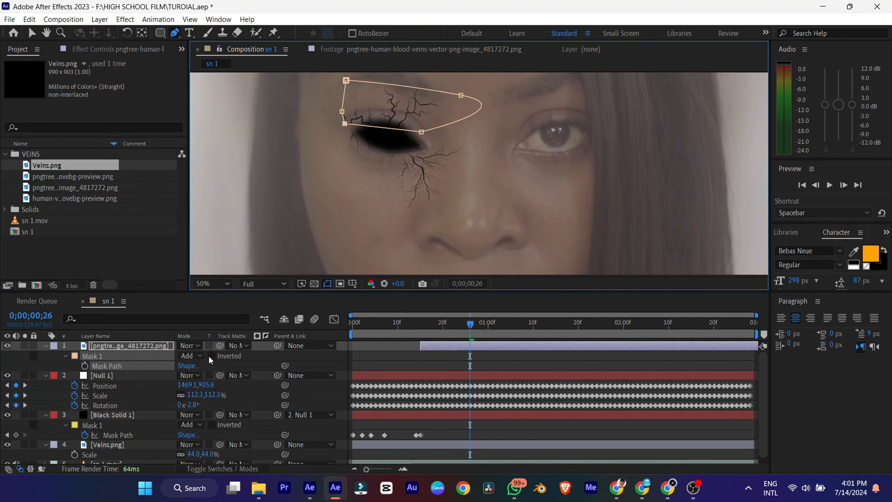
{"action": "left_click", "coordinate": [212, 356]}
Reshape the Veins.png layer's mask into a wider, rounded outline on the side toward the nose bridge
{"action": "left_click", "coordinate": [113, 415]}
{"action": "left_click", "coordinate": [107, 444]}
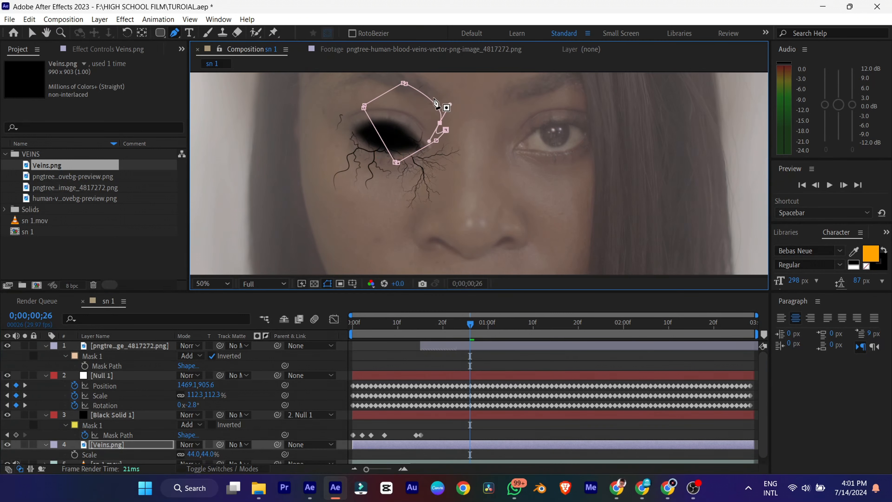
{"action": "key", "text": "ctrl+z"}
{"action": "key", "text": "ctrl+z"}
{"action": "left_click_drag", "start_coordinate": [424, 106], "coordinate": [446, 90]}
{"action": "left_click", "coordinate": [446, 89], "text": "alt"}
{"action": "left_click", "coordinate": [365, 106]}
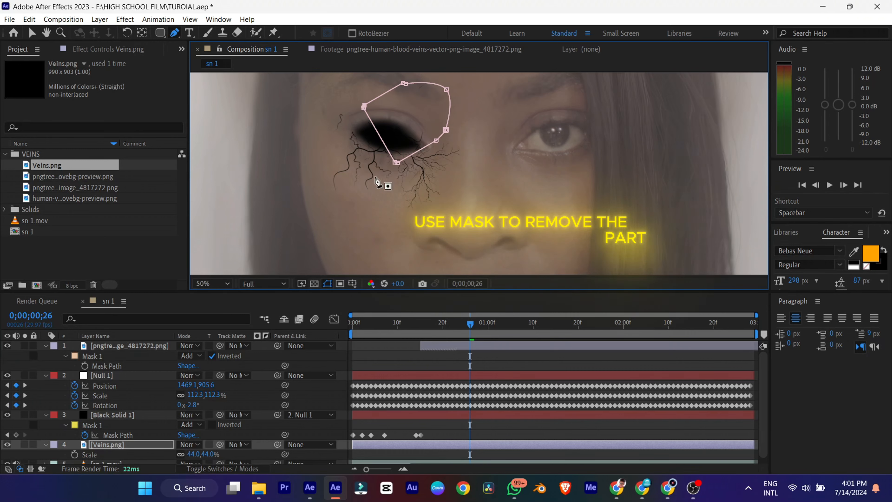
Duplicate the Veins.png layer, rotate the copy to -100° and position it above the blacked-out eye
{"action": "left_click", "coordinate": [140, 446]}
{"action": "key", "text": "v"}
{"action": "key", "text": "ctrl+d"}
{"action": "key", "text": "r"}
{"action": "left_click_drag", "start_coordinate": [192, 453], "coordinate": [144, 453]}
{"action": "left_click_drag", "start_coordinate": [424, 146], "coordinate": [386, 115]}
{"action": "left_click_drag", "start_coordinate": [192, 454], "coordinate": [165, 454]}
{"action": "left_click_drag", "start_coordinate": [374, 111], "coordinate": [337, 121]}
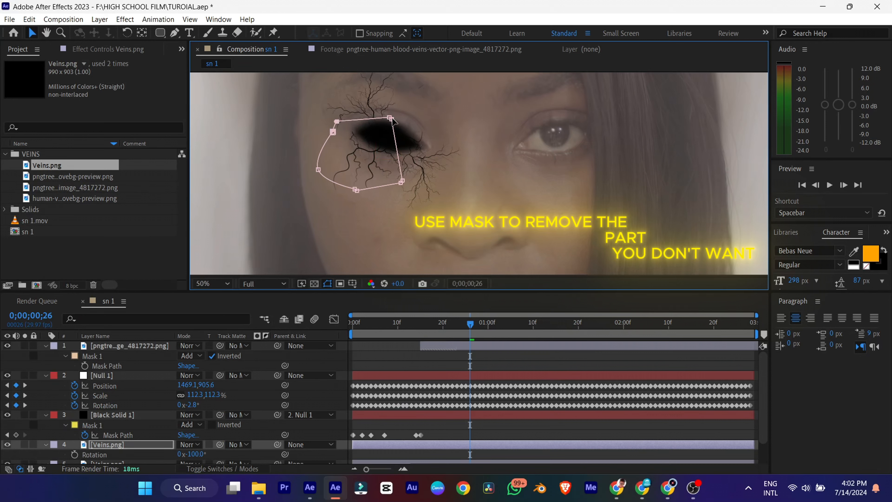
Extend the duplicated Veins.png layer's mask toward the inner eye corner, round its corner vertices and shift the outline slightly outward
{"action": "left_click_drag", "start_coordinate": [390, 119], "coordinate": [406, 117]}
{"action": "key", "text": "g"}
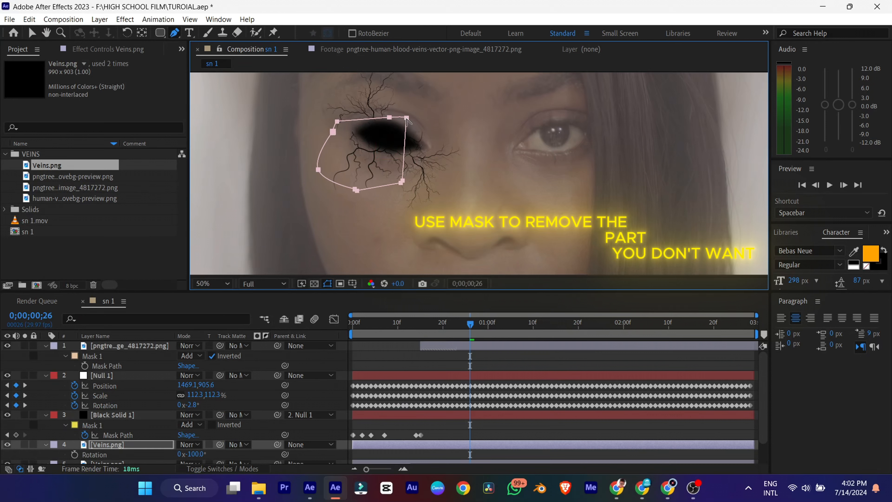
{"action": "left_click", "coordinate": [406, 118], "text": "alt"}
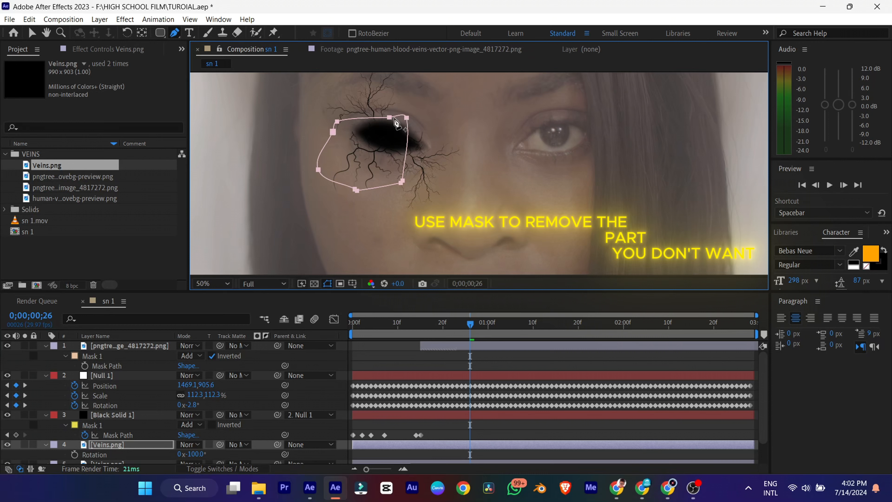
{"action": "left_click", "coordinate": [333, 132], "text": "alt"}
{"action": "left_click", "coordinate": [333, 131], "text": "alt"}
{"action": "left_click_drag", "start_coordinate": [334, 133], "coordinate": [327, 137]}
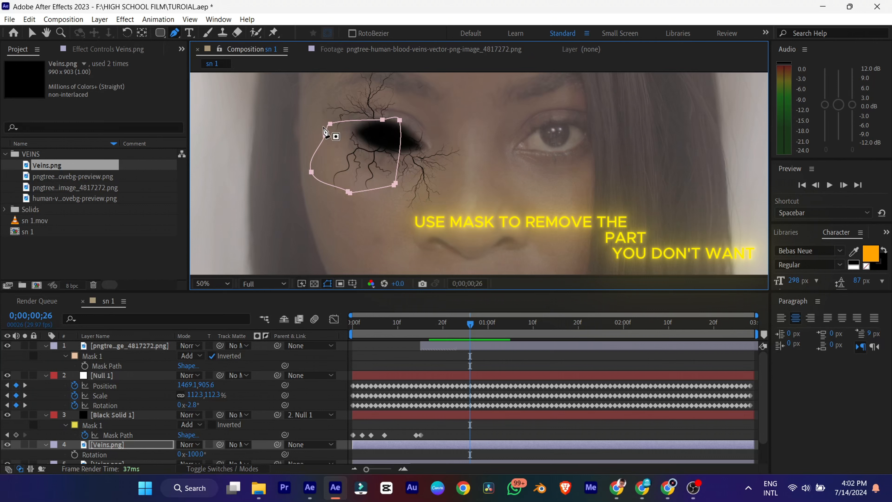
{"action": "key", "text": "v"}
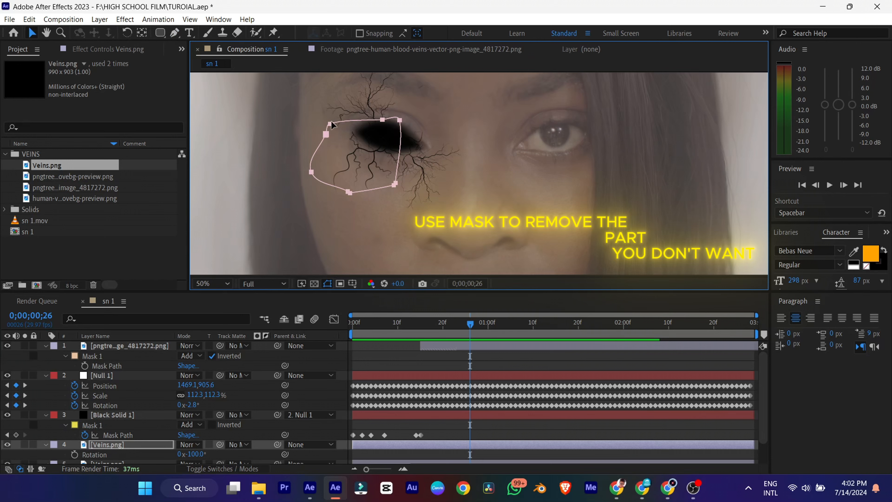
{"action": "left_click", "coordinate": [135, 447]}
{"action": "left_click", "coordinate": [326, 137]}
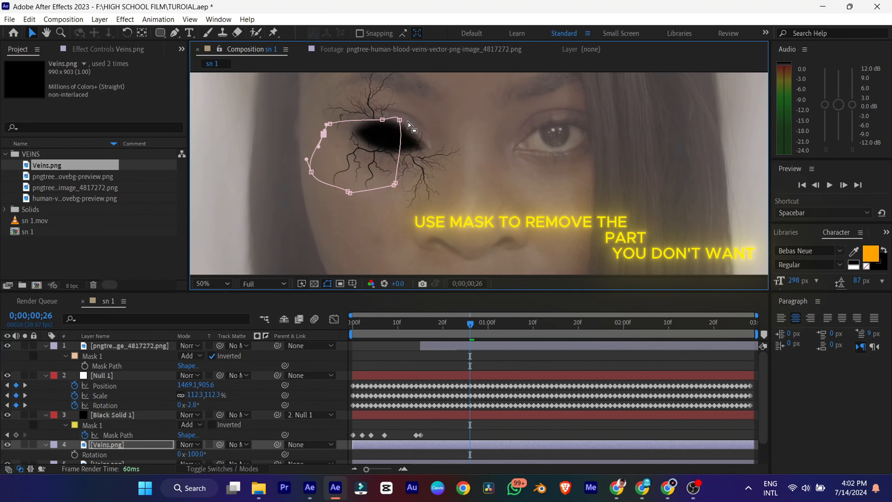
Duplicate the -100° Veins.png layer once more
{"action": "left_click", "coordinate": [134, 445]}
{"action": "key", "text": "ctrl+d"}
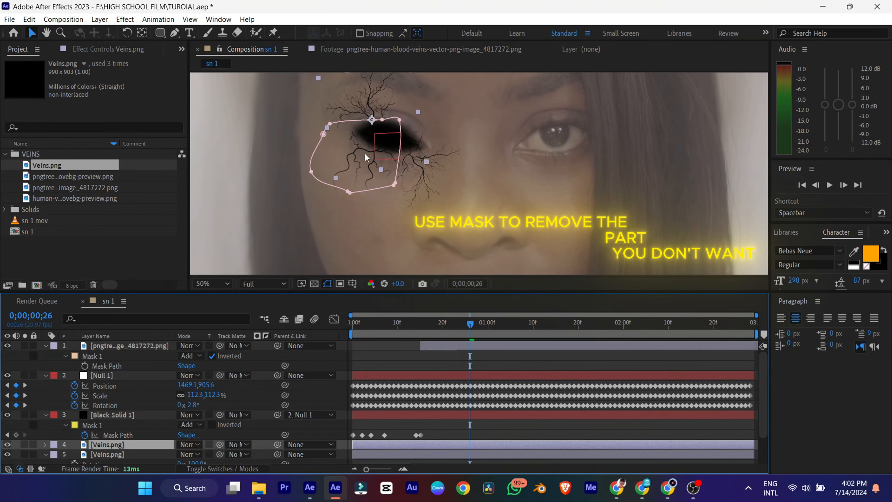
{"action": "left_click", "coordinate": [402, 157]}
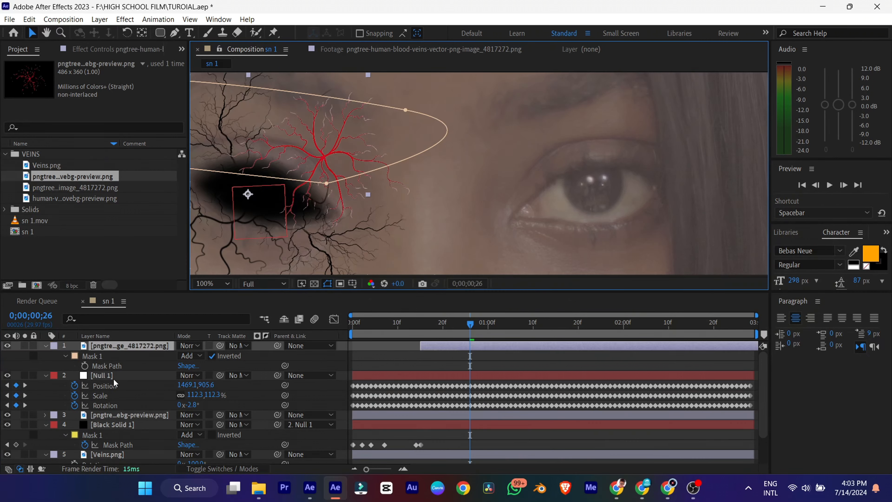
Apply a Fill effect to the pngtree veins-and-arteries layer, set its color to black and remove the Tint effect
{"action": "left_click", "coordinate": [113, 379]}
{"action": "left_click", "coordinate": [118, 347]}
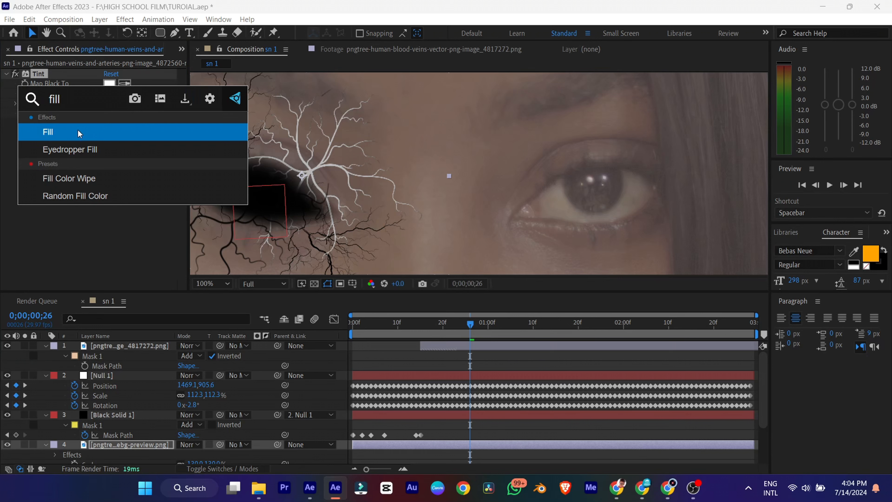
{"action": "left_click", "coordinate": [80, 133]}
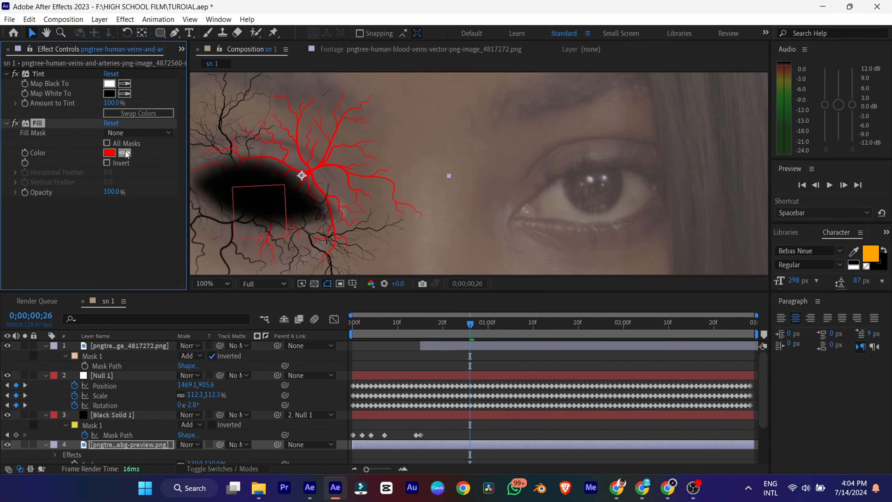
{"action": "left_click", "coordinate": [114, 96]}
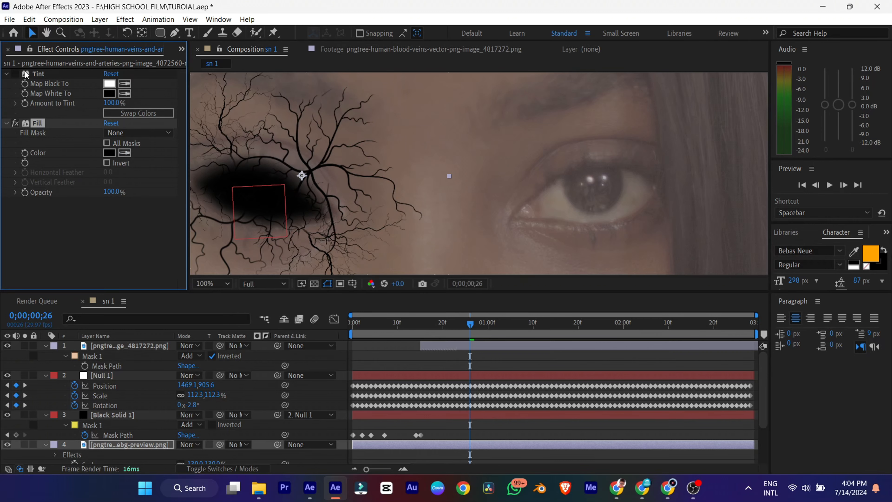
{"action": "scroll", "coordinate": [34, 78], "scroll_direction": "down", "scroll_amount": 3}
{"action": "key", "text": "comma"}
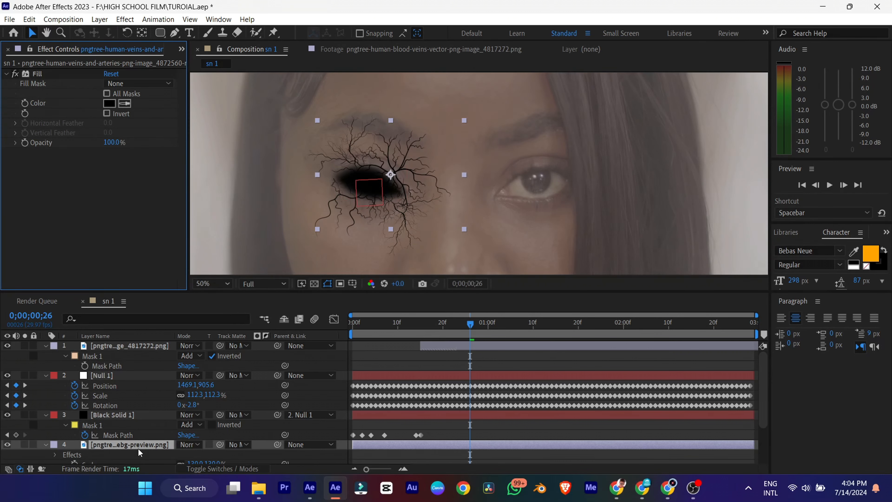
Draw a closed Pen tool mask around the inner half of the blacked-out eye on the veins-and-arteries layer
{"action": "left_click", "coordinate": [139, 452]}
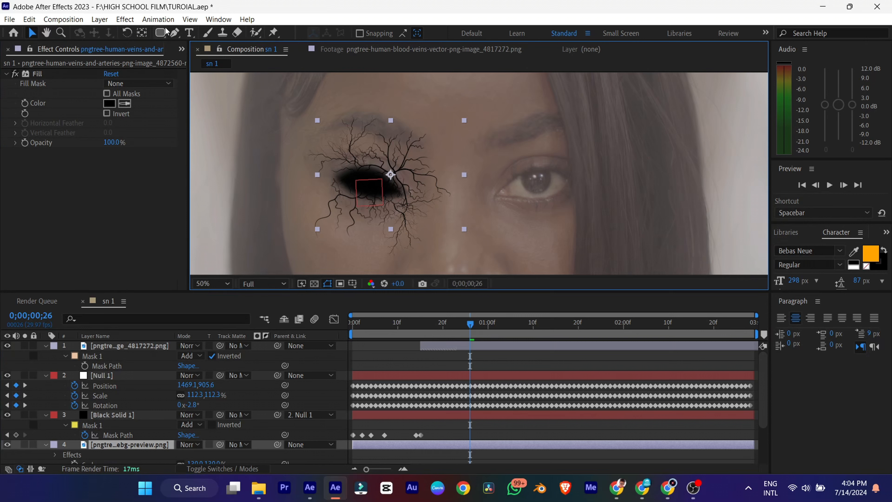
{"action": "left_click", "coordinate": [160, 32]}
{"action": "left_click", "coordinate": [175, 32]}
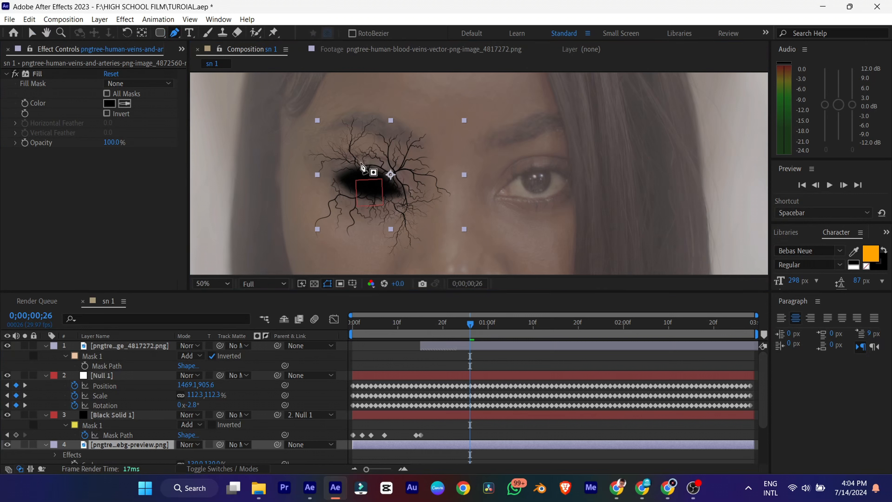
{"action": "left_click", "coordinate": [375, 162]}
{"action": "left_click", "coordinate": [398, 173]}
{"action": "left_click", "coordinate": [418, 184]}
{"action": "left_click", "coordinate": [422, 204]}
{"action": "left_click", "coordinate": [395, 205]}
{"action": "left_click", "coordinate": [360, 196]}
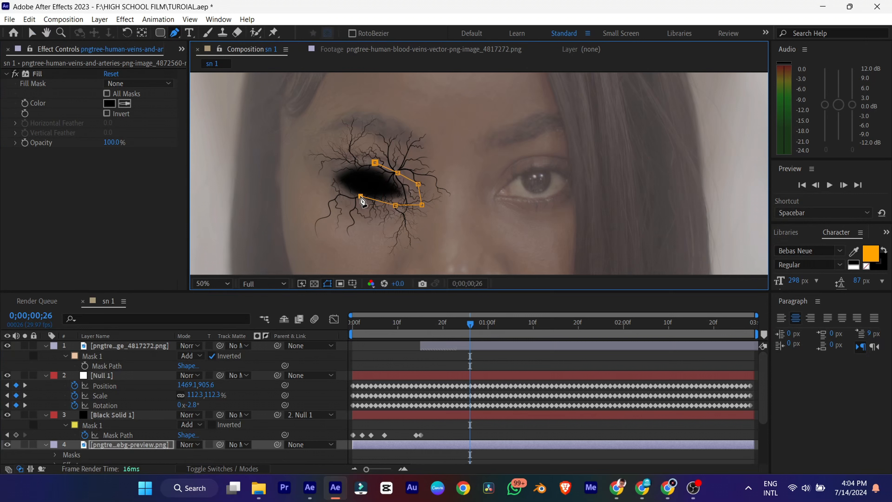
{"action": "left_click", "coordinate": [360, 179]}
{"action": "left_click", "coordinate": [359, 168]}
{"action": "left_click", "coordinate": [375, 162]}
Invert the veins-and-arteries layer's mask and adjust the vertices along its upper edge to follow the eye
{"action": "key", "text": "m"}
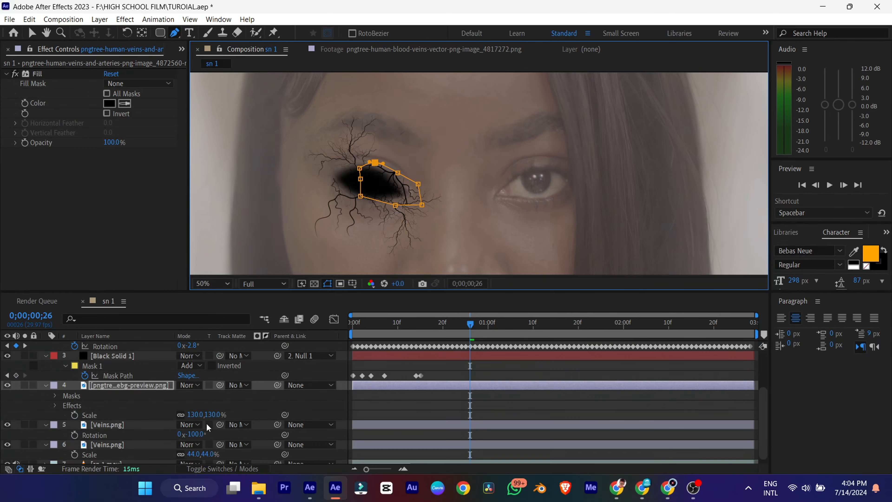
{"action": "scroll", "coordinate": [207, 404], "scroll_direction": "down", "scroll_amount": 2}
{"action": "left_click", "coordinate": [212, 399]}
{"action": "left_click", "coordinate": [418, 183]}
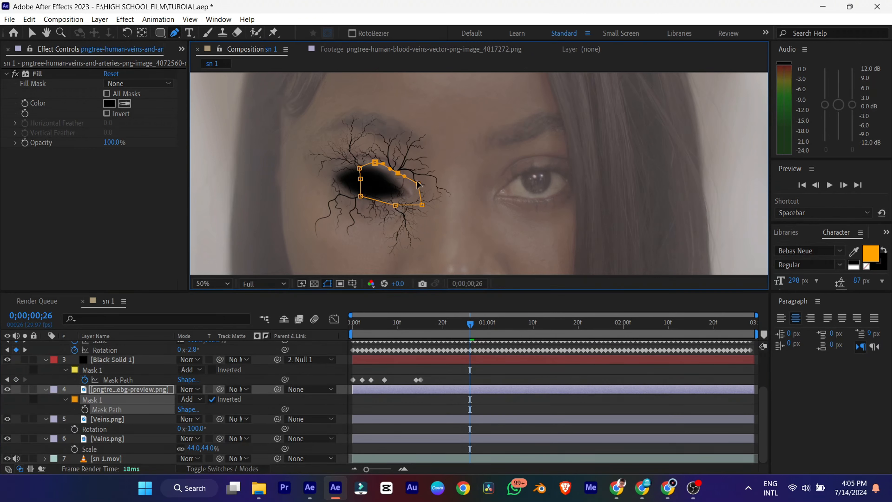
{"action": "left_click", "coordinate": [397, 173]}
{"action": "left_click", "coordinate": [375, 163]}
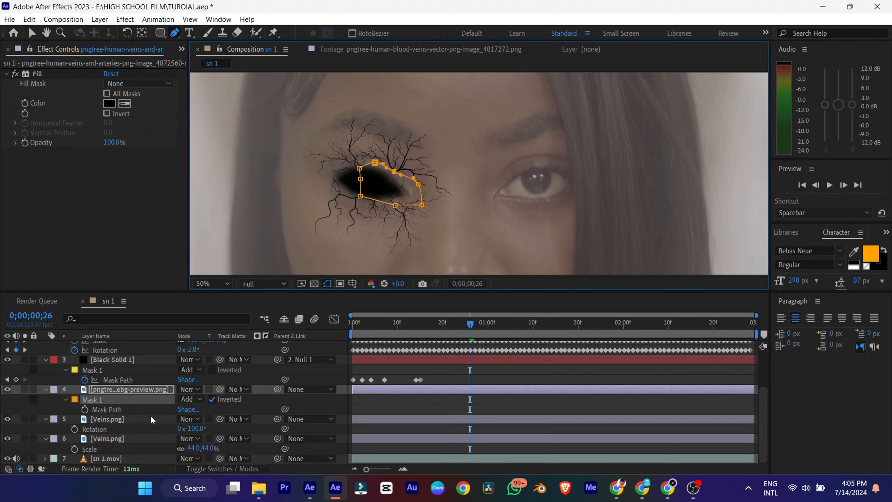
Move the veins-and-arteries layer slightly down and away from the nose, and set its mask feather to 81 pixels
{"action": "left_click", "coordinate": [142, 390]}
{"action": "left_click", "coordinate": [397, 192]}
{"action": "key", "text": "ctrl+z"}
{"action": "key", "text": "v"}
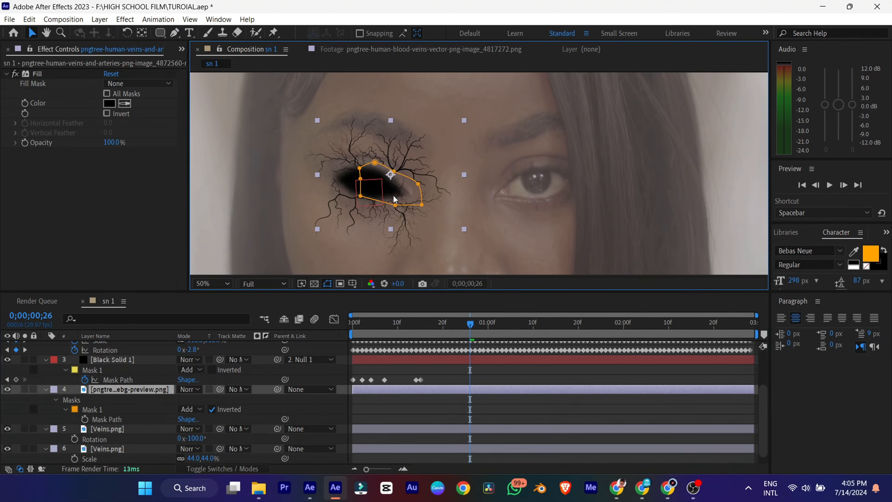
{"action": "left_click_drag", "start_coordinate": [401, 192], "coordinate": [396, 199]}
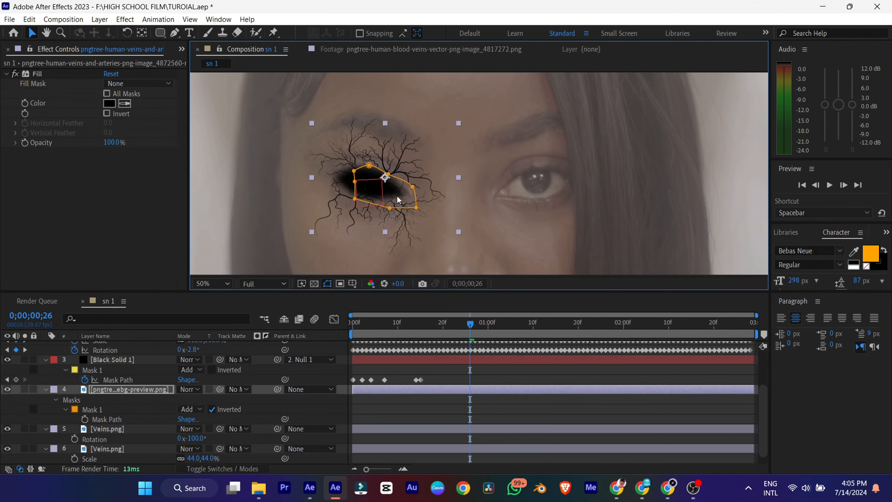
{"action": "key", "text": "f"}
{"action": "left_click_drag", "start_coordinate": [195, 411], "coordinate": [240, 404]}
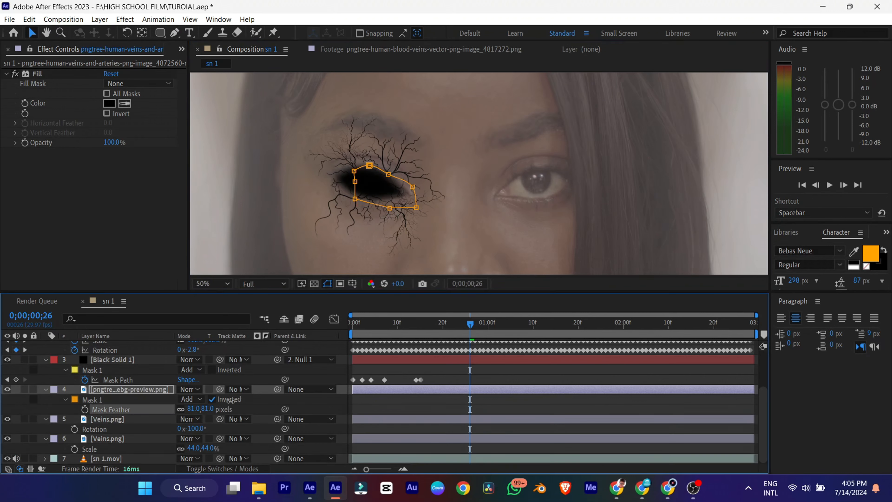
Move the -100° Veins.png layer down closer to the blacked-out eye and delete the other Veins.png layer scaled to 44%
{"action": "left_click", "coordinate": [120, 420]}
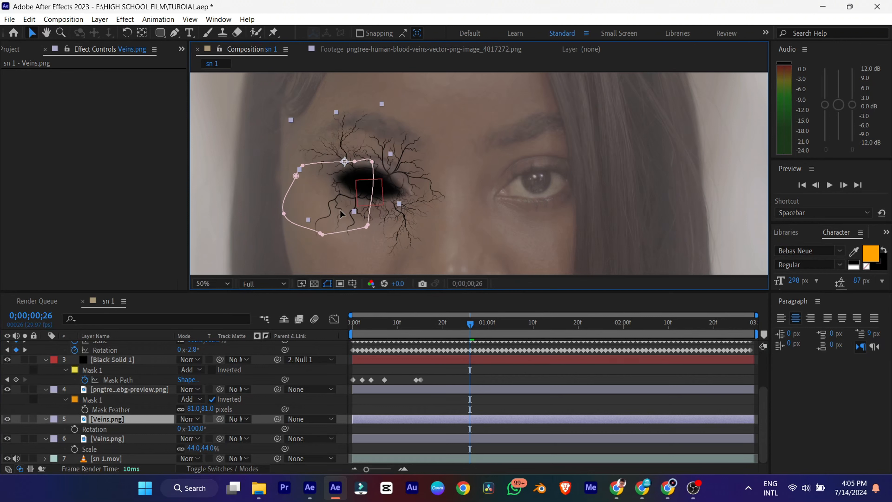
{"action": "left_click_drag", "start_coordinate": [340, 212], "coordinate": [346, 224]}
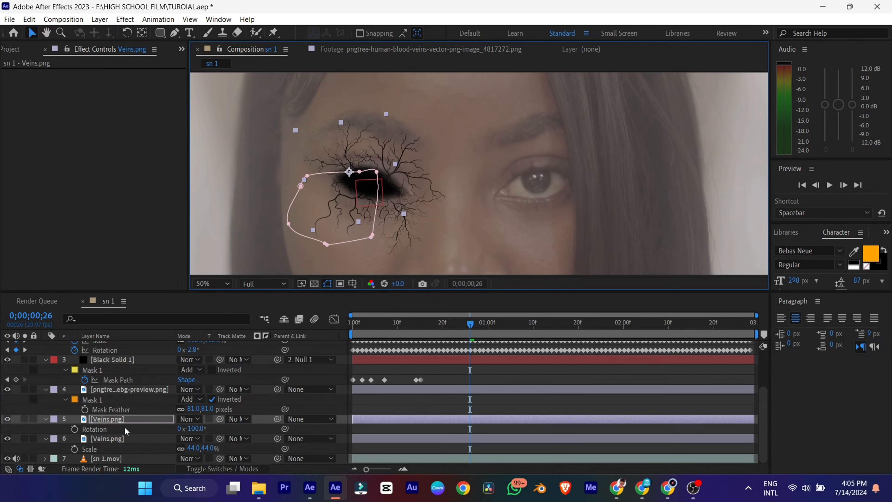
{"action": "left_click", "coordinate": [123, 436]}
{"action": "left_click_drag", "start_coordinate": [398, 155], "coordinate": [378, 122]}
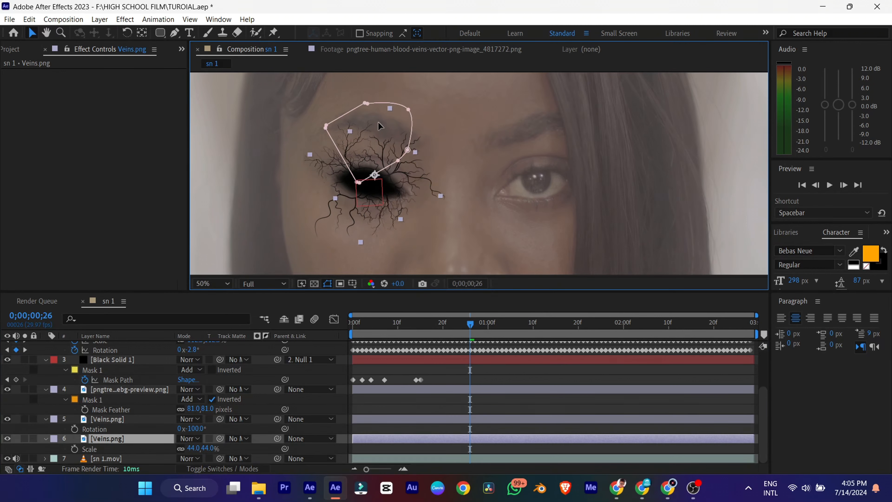
{"action": "key", "text": "Delete"}
Duplicate the masked veins-and-arteries layer and rotate the copy to 130°
{"action": "left_click", "coordinate": [439, 192]}
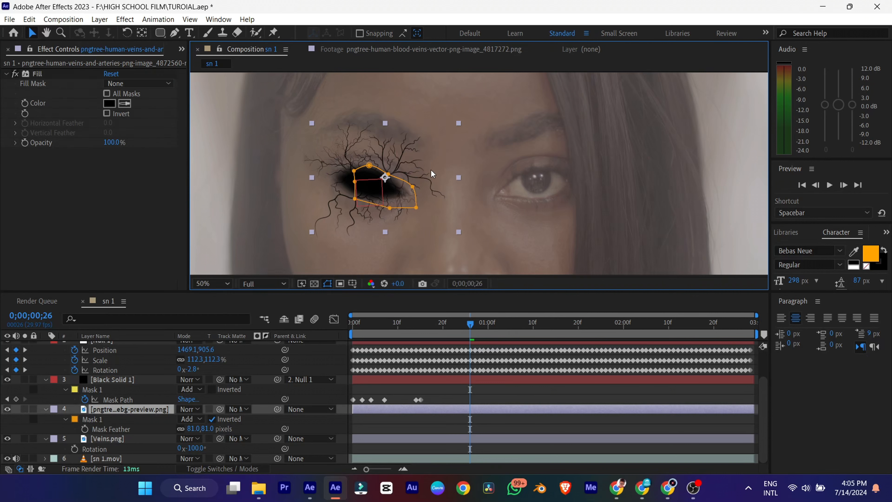
{"action": "key", "text": "ctrl+d"}
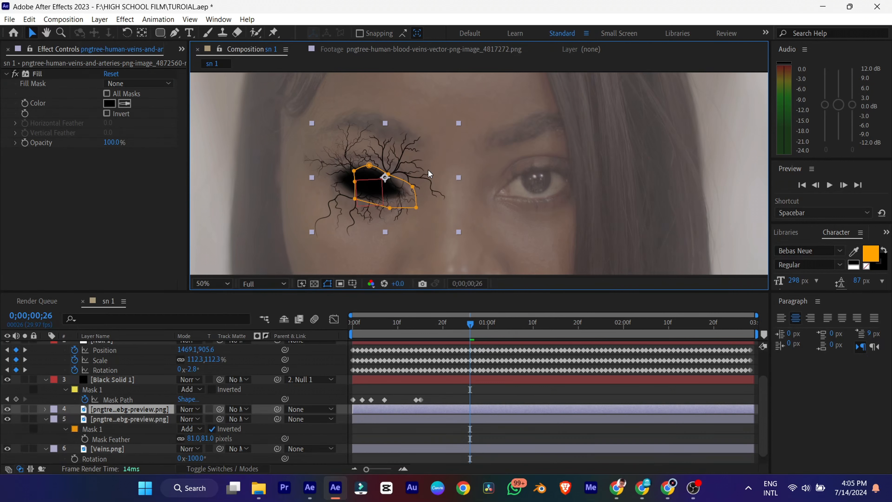
{"action": "key", "text": "r"}
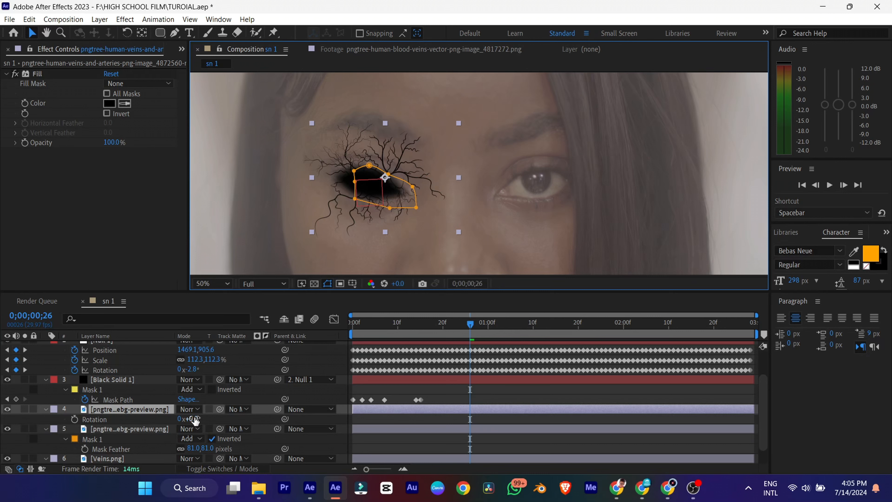
{"action": "left_click_drag", "start_coordinate": [196, 420], "coordinate": [401, 220]}
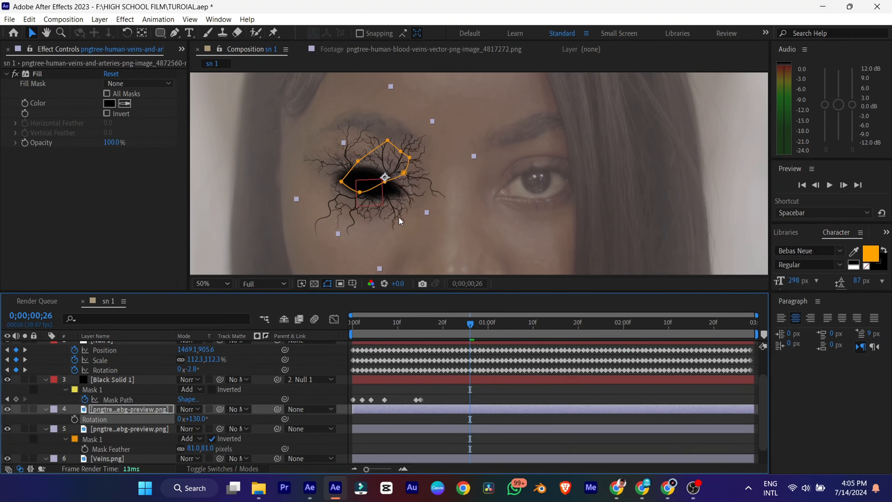
Reshape the rotated copy's mask around the inner and lower edges of the blacked-out eye to control which veins show
{"action": "left_click_drag", "start_coordinate": [385, 173], "coordinate": [432, 155]}
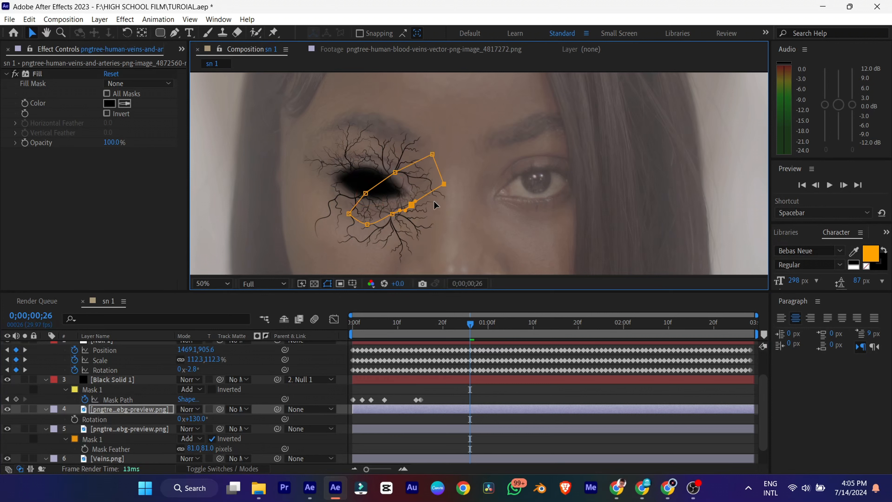
{"action": "left_click_drag", "start_coordinate": [434, 204], "coordinate": [436, 218]}
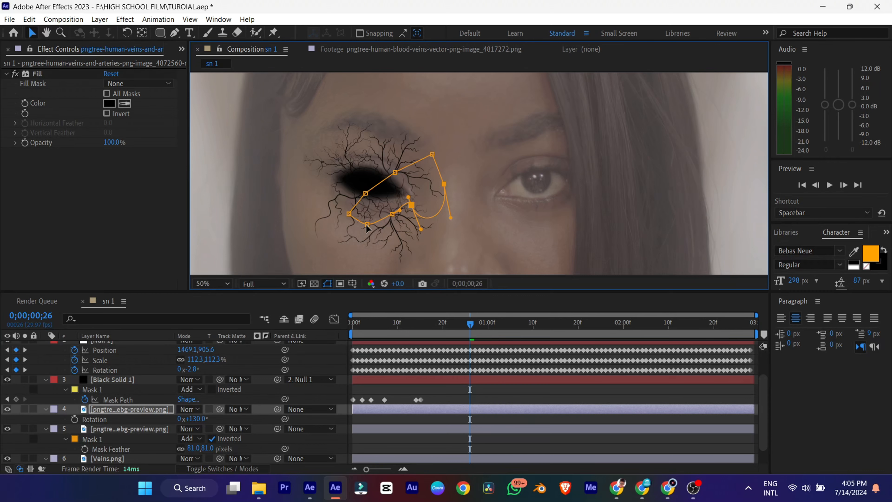
{"action": "left_click_drag", "start_coordinate": [367, 228], "coordinate": [354, 253]}
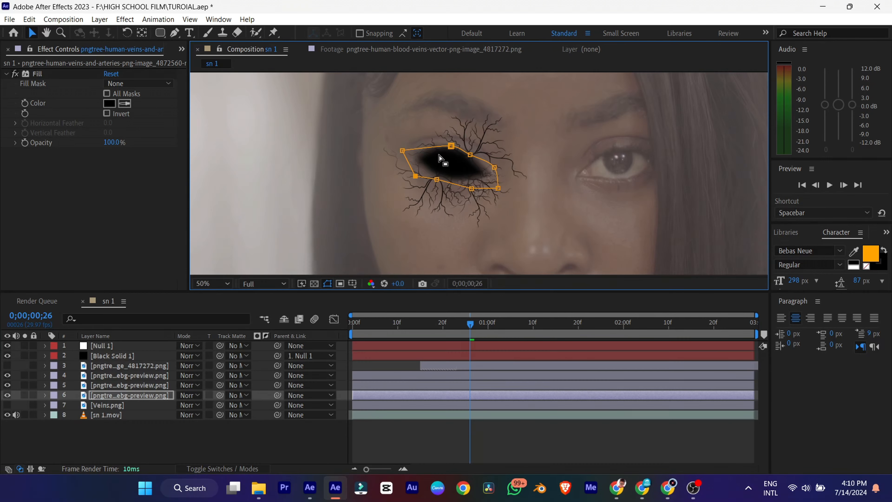
Turn the Veins.png layer back on, and rotate the fifth layer to 217° with a slight shift toward the eye's outer side
{"action": "left_click", "coordinate": [28, 403]}
{"action": "left_click", "coordinate": [7, 405]}
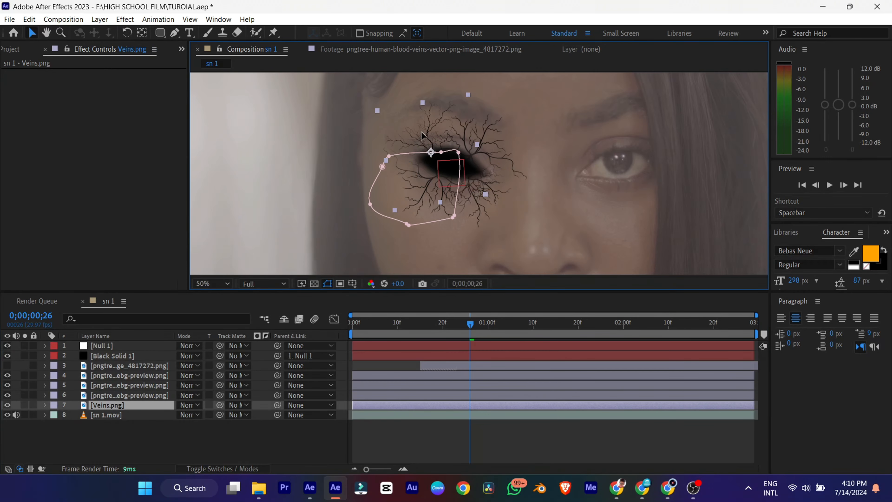
{"action": "left_click", "coordinate": [110, 385]}
{"action": "key", "text": "r"}
{"action": "left_click_drag", "start_coordinate": [195, 395], "coordinate": [212, 395]}
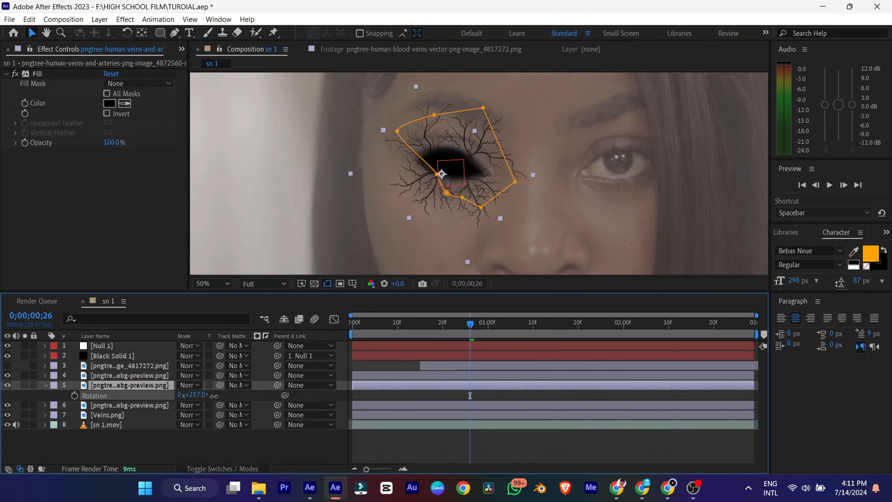
{"action": "left_click_drag", "start_coordinate": [419, 203], "coordinate": [409, 204]}
{"action": "left_click", "coordinate": [511, 445]}
Duplicate the Veins.png layer, rotate the copy to -300° and shift it slightly toward the nose
{"action": "left_click", "coordinate": [107, 415]}
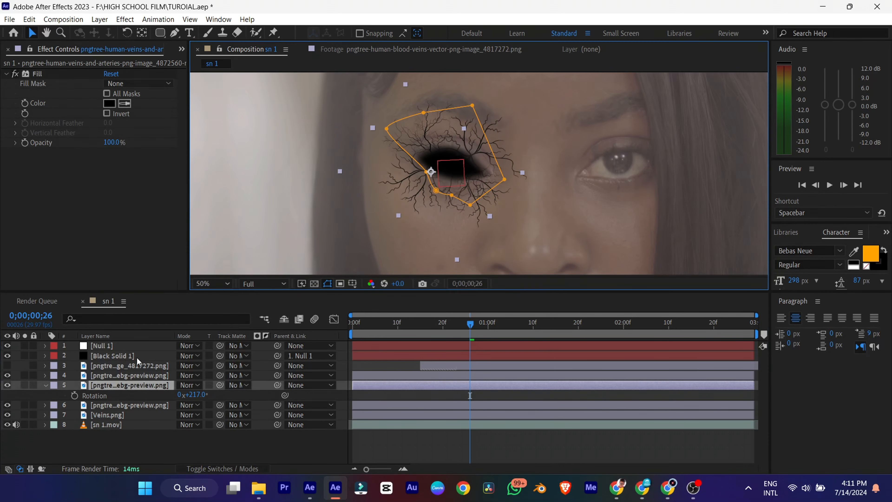
{"action": "key", "text": "ctrl+d"}
{"action": "key", "text": "r"}
{"action": "left_click_drag", "start_coordinate": [191, 424], "coordinate": [148, 424]}
{"action": "left_click_drag", "start_coordinate": [428, 166], "coordinate": [451, 161]}
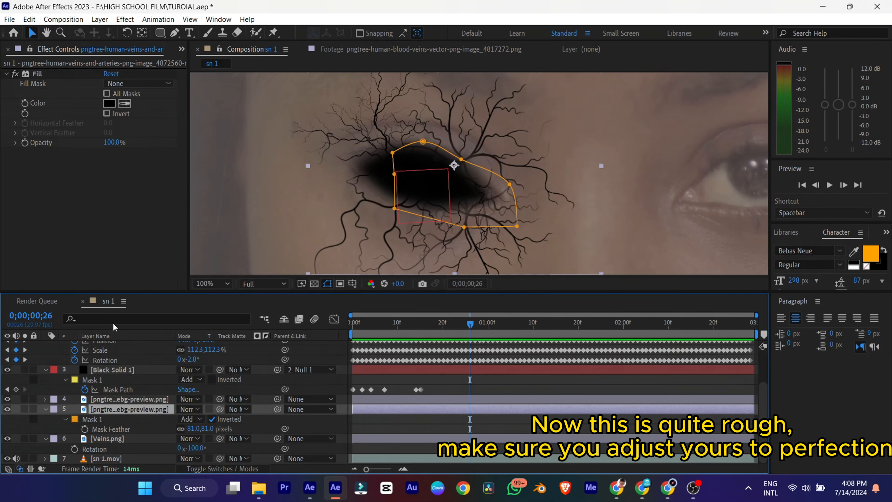
Reorder the blood-veins vector layer directly below Black Solid 1 and nudge it slightly upward over the eye
{"action": "scroll", "coordinate": [113, 371], "scroll_direction": "up", "scroll_amount": 3}
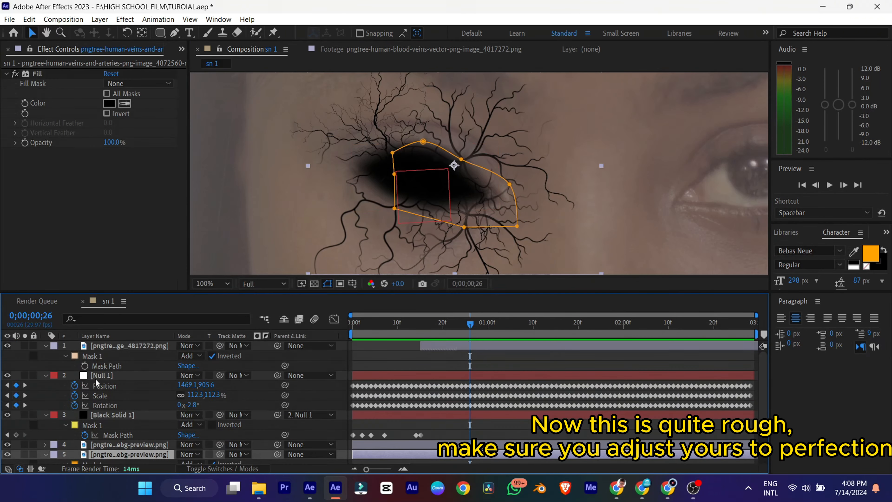
{"action": "left_click", "coordinate": [45, 345]}
{"action": "left_click_drag", "start_coordinate": [107, 346], "coordinate": [107, 417]}
{"action": "left_click_drag", "start_coordinate": [438, 110], "coordinate": [441, 103]}
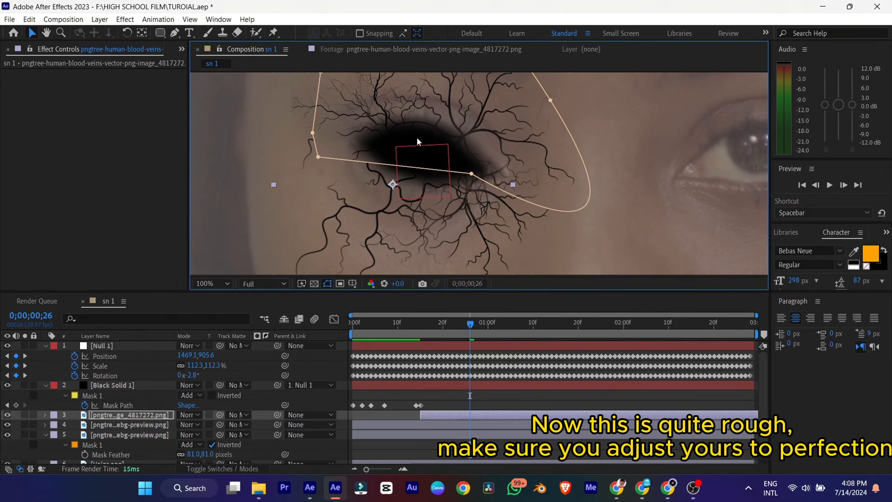
Rotate the blood-veins vector layer to 17° and move it up and outward from the eye
{"action": "key", "text": "r"}
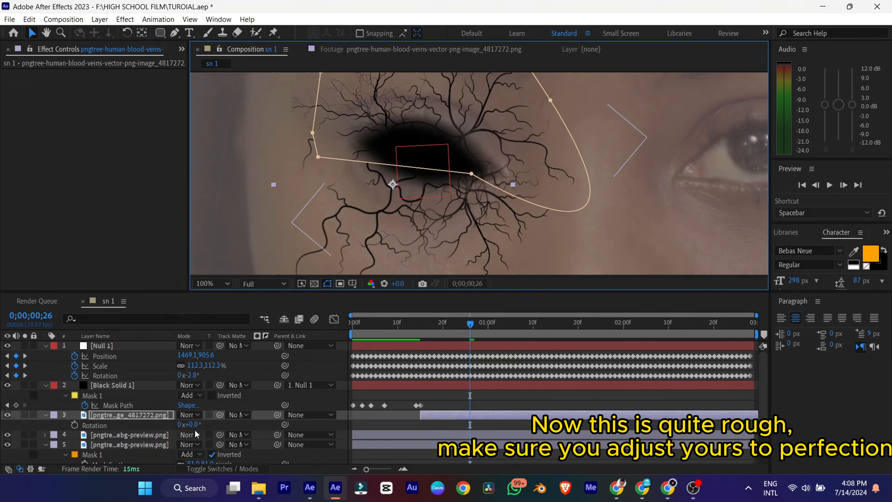
{"action": "left_click_drag", "start_coordinate": [194, 425], "coordinate": [336, 327]}
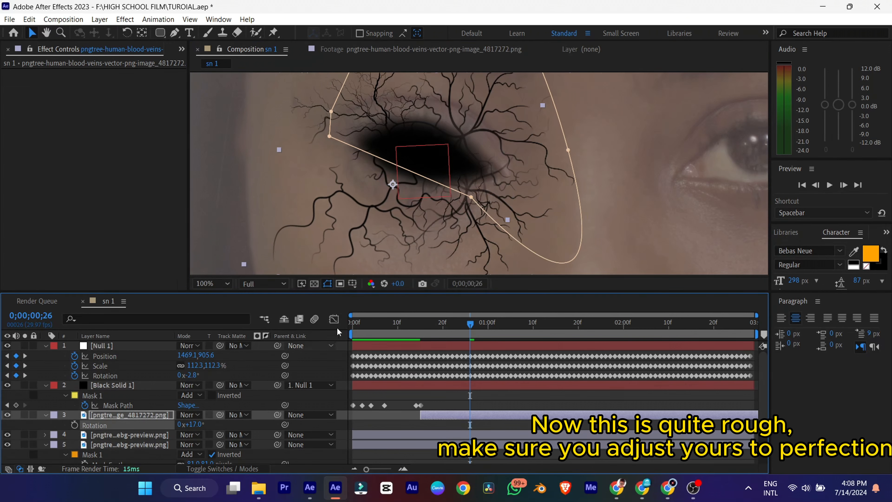
{"action": "left_click_drag", "start_coordinate": [414, 244], "coordinate": [394, 211]}
Move the blood-veins vector layer closer to the centre of the blacked-out eye and reduce its scale slightly
{"action": "key", "text": "comma"}
{"action": "key", "text": "comma"}
{"action": "key", "text": "comma"}
{"action": "key", "text": "comma"}
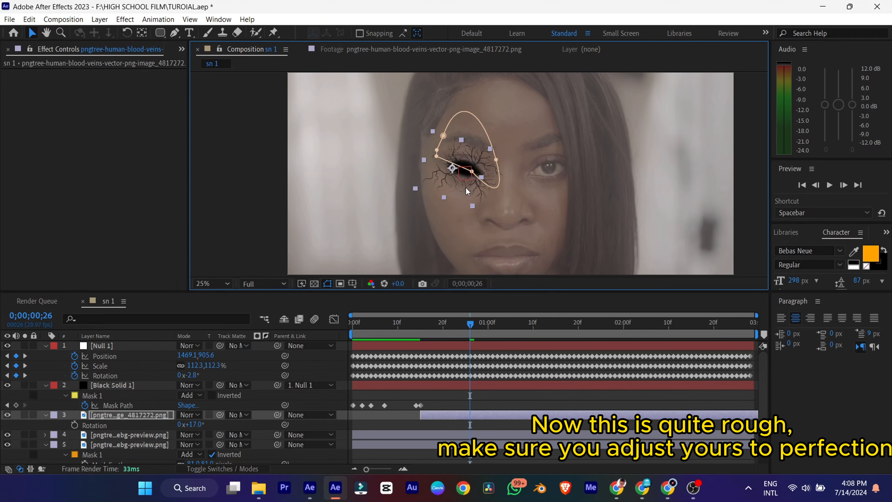
{"action": "key", "text": "period"}
{"action": "key", "text": "period"}
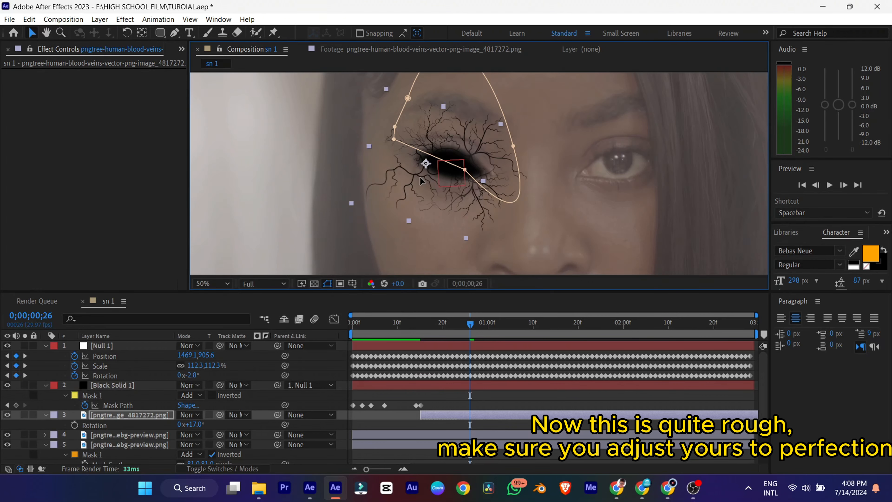
{"action": "mouse_move", "coordinate": [419, 177]}
{"action": "left_mouse_down"}
{"action": "mouse_move", "coordinate": [441, 178]}
{"action": "mouse_move", "coordinate": [426, 193]}
{"action": "left_mouse_up"}
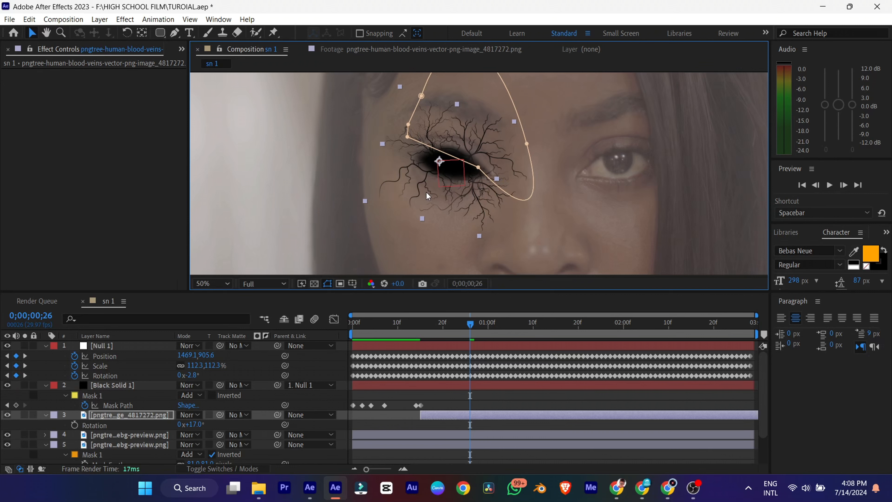
{"action": "key", "text": "s"}
{"action": "left_click_drag", "start_coordinate": [196, 424], "coordinate": [193, 424]}
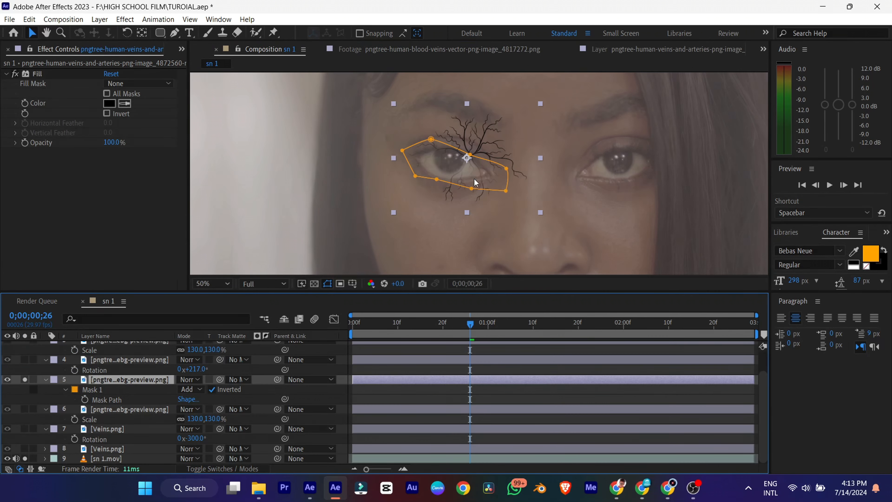
Extend the soloed veins-and-arteries layer's inverted mask over the eyebrow and inner eye corner, leaving only small vein pieces below the eye
{"action": "left_click_drag", "start_coordinate": [470, 155], "coordinate": [490, 75]}
{"action": "left_click_drag", "start_coordinate": [431, 149], "coordinate": [406, 131]}
{"action": "key", "text": "s"}
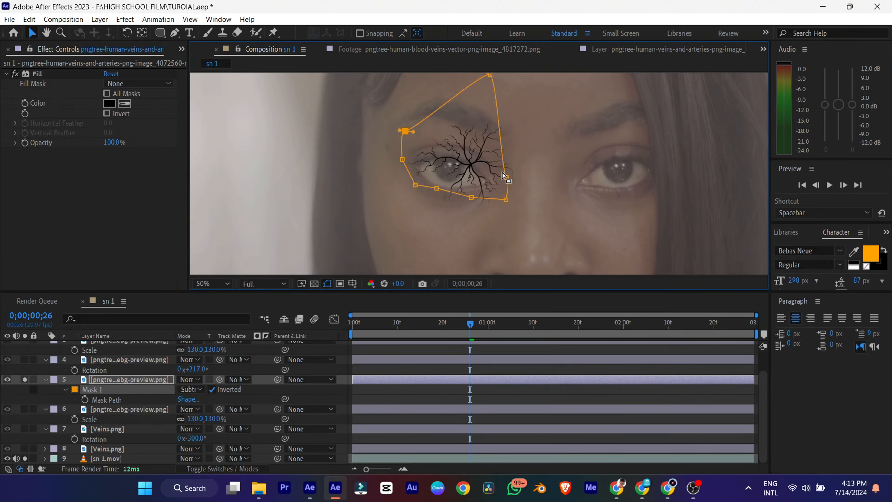
{"action": "key", "text": "ctrl+z"}
{"action": "key", "text": "ctrl+z"}
{"action": "left_click", "coordinate": [506, 178]}
{"action": "left_click_drag", "start_coordinate": [505, 171], "coordinate": [526, 183]}
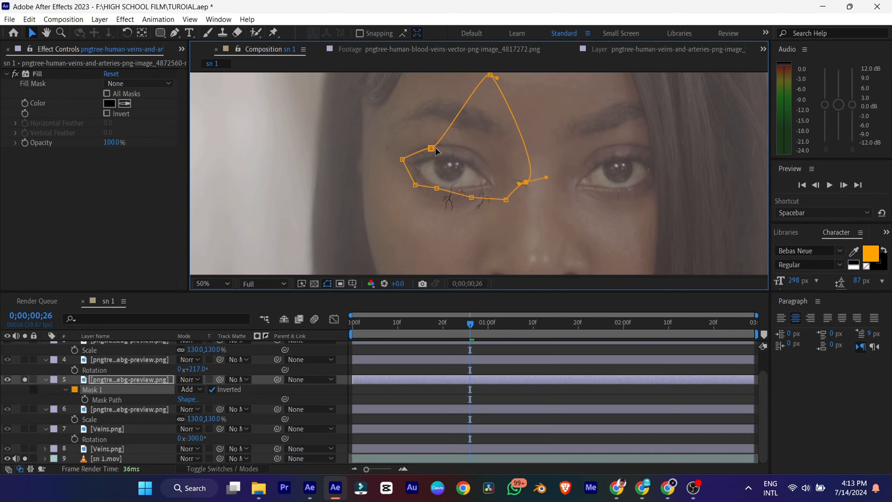
{"action": "left_click_drag", "start_coordinate": [435, 151], "coordinate": [366, 104]}
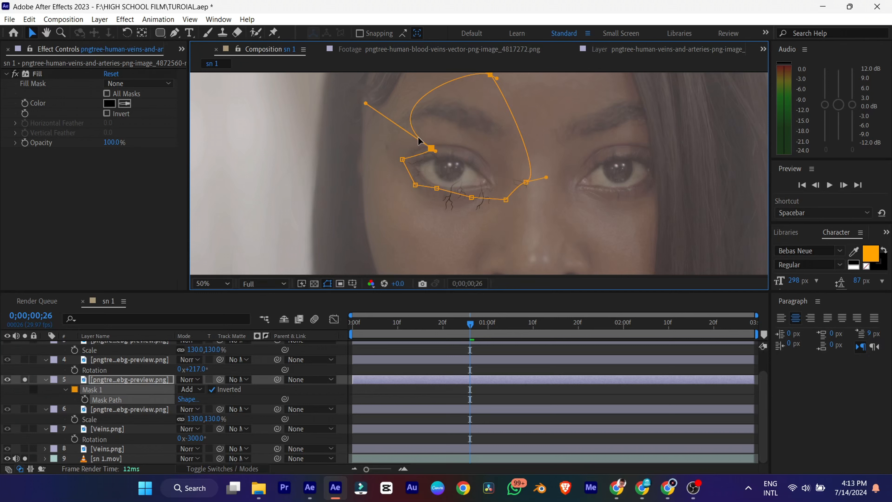
Move the masked vein pieces down onto the cheek and adjust the mask's outer vertices to hide the stray veins there
{"action": "double_click", "coordinate": [467, 183]}
{"action": "left_click_drag", "start_coordinate": [455, 189], "coordinate": [458, 221]}
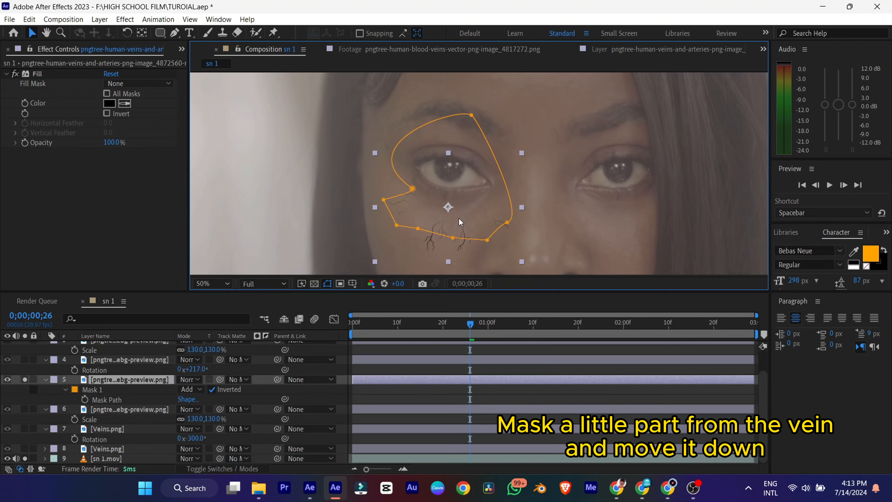
{"action": "mouse_move", "coordinate": [413, 189]}
{"action": "left_mouse_down"}
{"action": "mouse_move", "coordinate": [392, 174]}
{"action": "mouse_move", "coordinate": [406, 186]}
{"action": "left_mouse_up"}
{"action": "left_click_drag", "start_coordinate": [397, 226], "coordinate": [415, 216]}
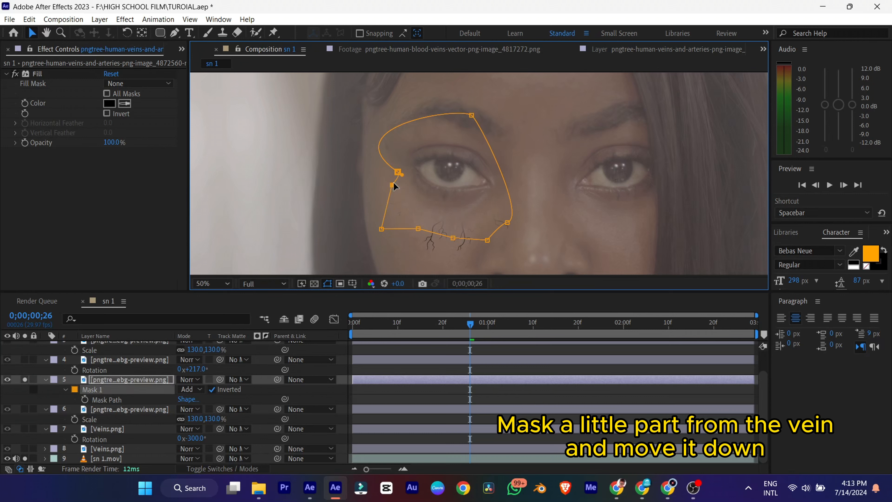
Duplicate the cheek vein layer, rotate the copy to 23° and place it toward the outer side of the cheek
{"action": "left_click", "coordinate": [103, 382]}
{"action": "key", "text": "ctrl+d"}
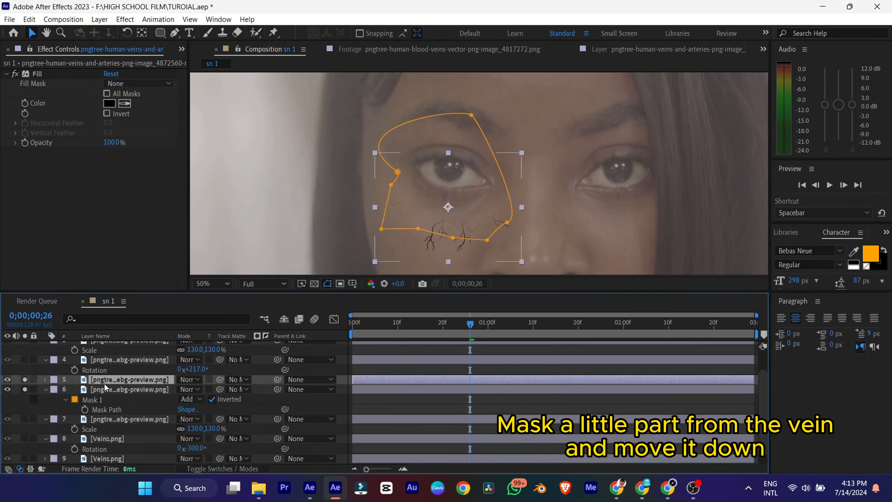
{"action": "key", "text": "r"}
{"action": "left_click_drag", "start_coordinate": [194, 390], "coordinate": [206, 389]}
{"action": "left_click_drag", "start_coordinate": [453, 238], "coordinate": [416, 233]}
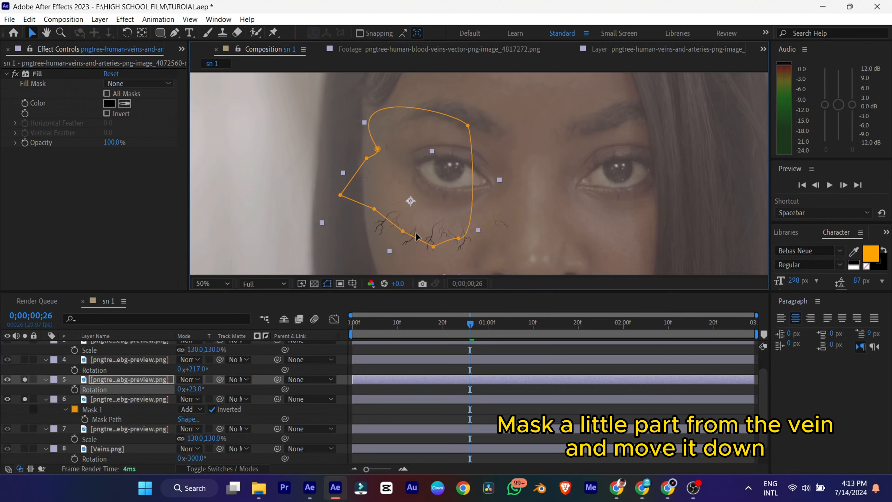
{"action": "left_click", "coordinate": [482, 414]}
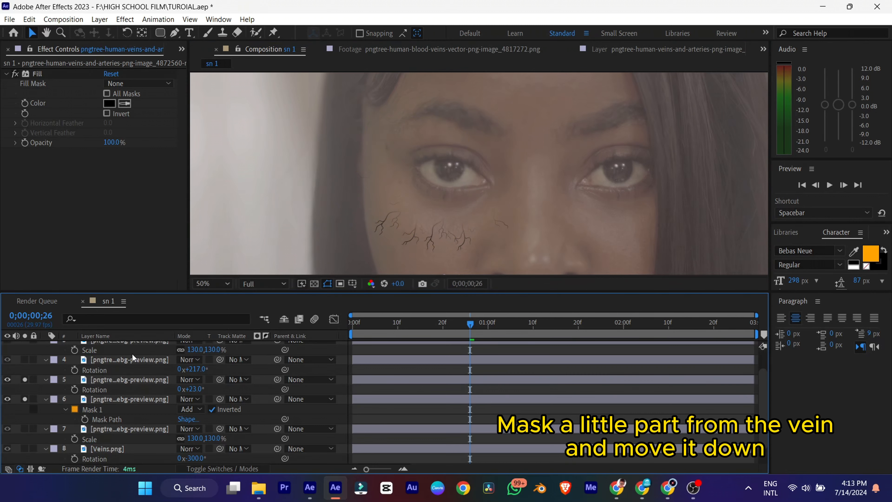
Collapse all layers and turn off solo on both cheek vein layers and sn 1.mov
{"action": "key", "text": "ctrl+a"}
{"action": "left_click", "coordinate": [44, 398]}
{"action": "left_click", "coordinate": [25, 395]}
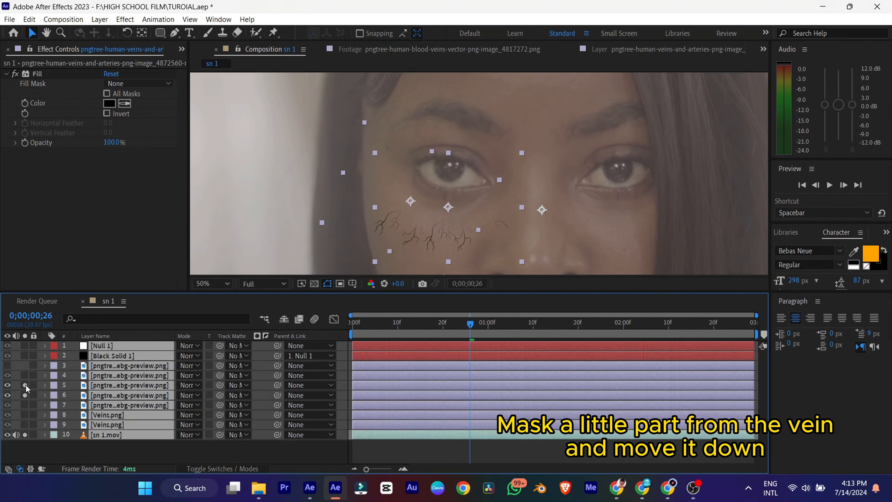
{"action": "left_click", "coordinate": [25, 385]}
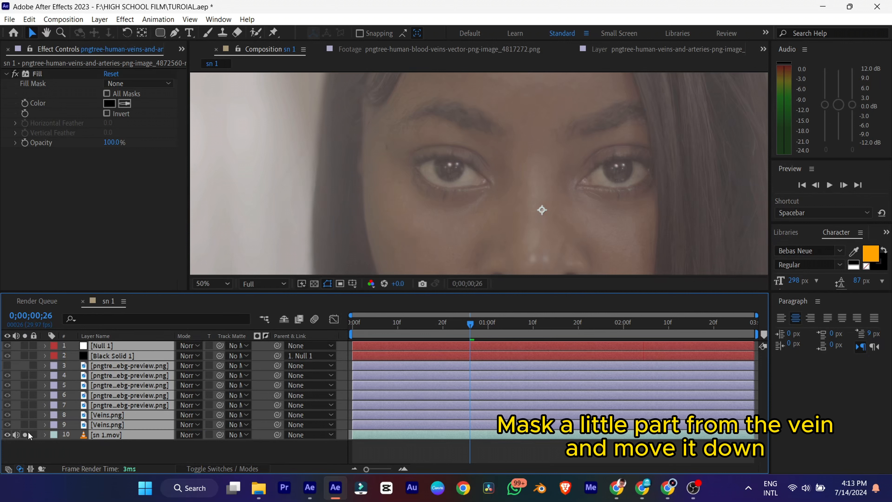
{"action": "left_click", "coordinate": [25, 435]}
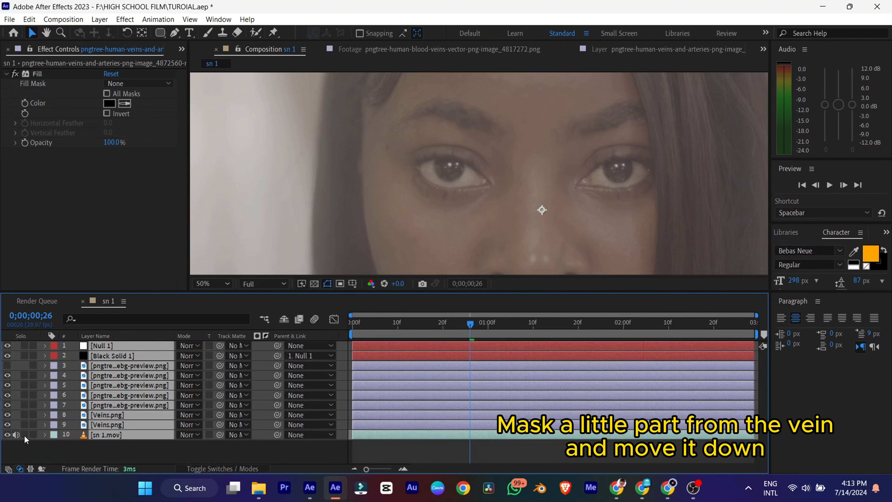
{"action": "left_click", "coordinate": [160, 451]}
Solo the fourth layer's veins together with the two cheek vein layers and sn 1.mov
{"action": "left_click", "coordinate": [121, 376]}
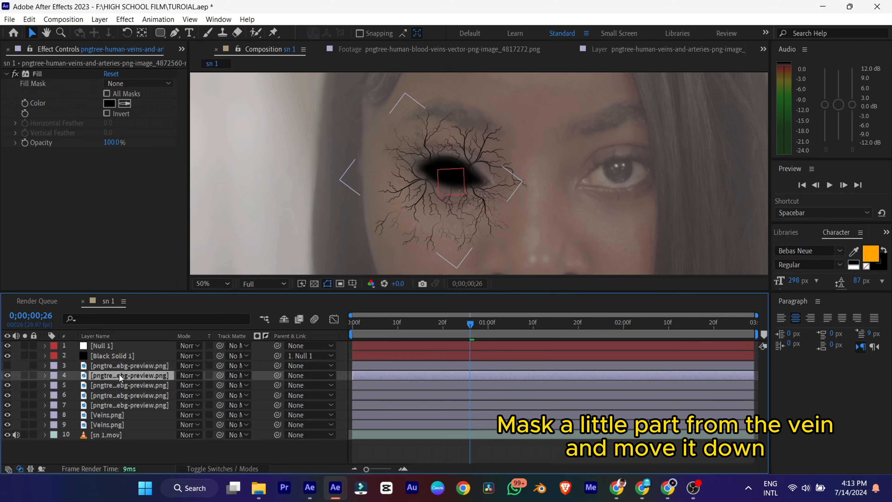
{"action": "left_click", "coordinate": [27, 378]}
{"action": "left_click", "coordinate": [27, 377]}
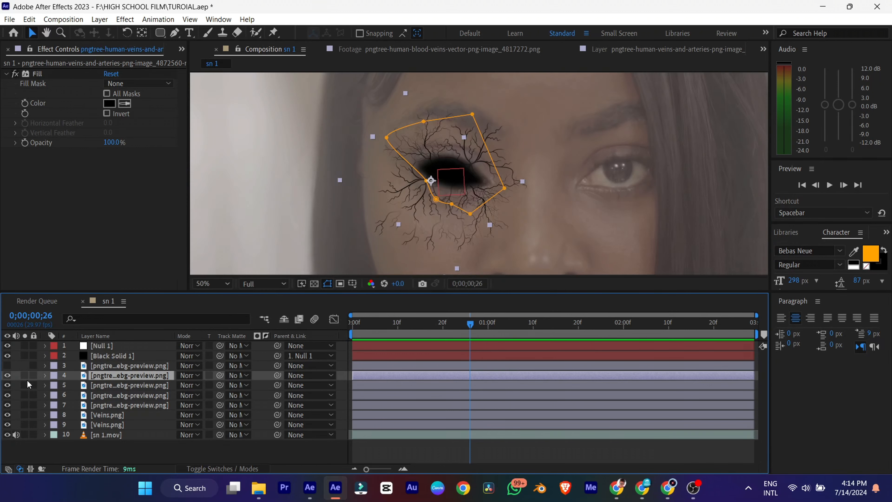
{"action": "left_click", "coordinate": [25, 434]}
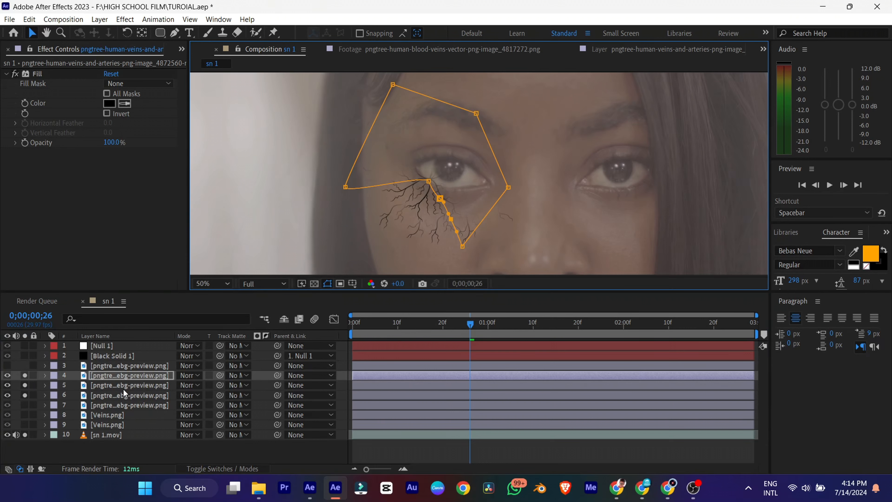
Move the two cheek vein layers together slightly up and outward to meet the veins beneath the eye
{"action": "left_click", "coordinate": [124, 388]}
{"action": "left_click", "coordinate": [123, 393], "text": "shift"}
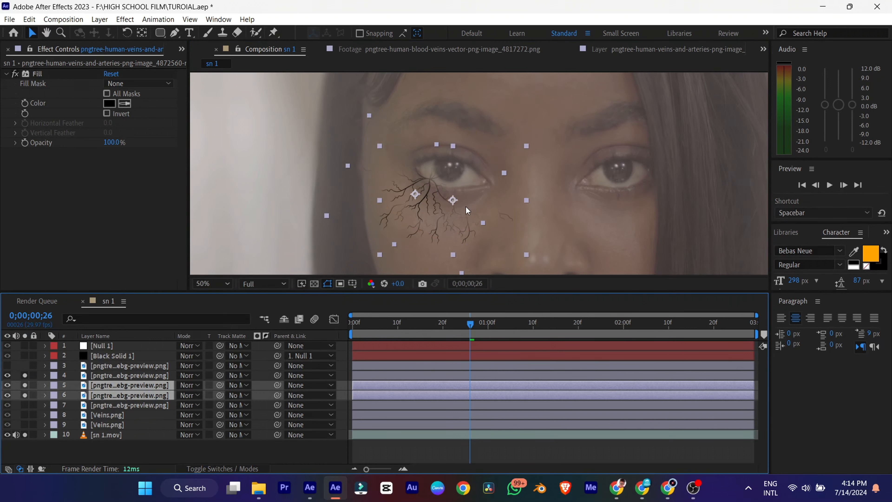
{"action": "left_click_drag", "start_coordinate": [441, 224], "coordinate": [438, 221]}
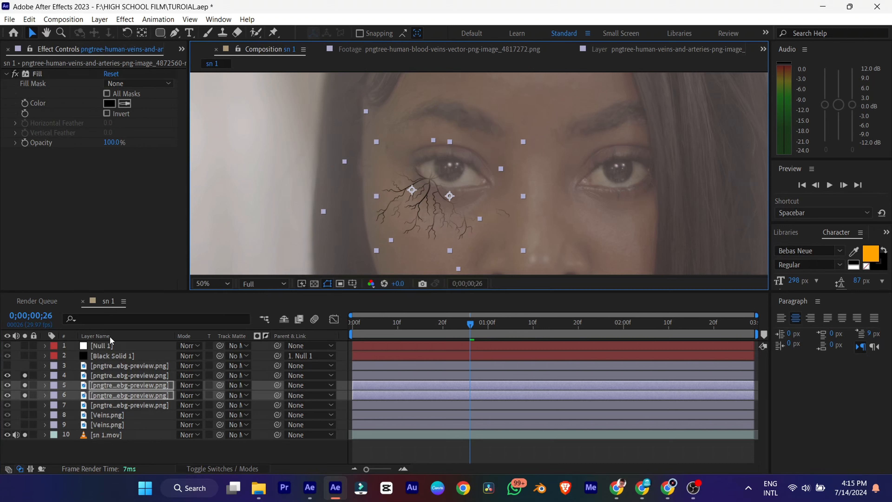
Turn off solo on the three soloed vein layers and sn 1.mov, and clear the layer selection
{"action": "left_click", "coordinate": [122, 404]}
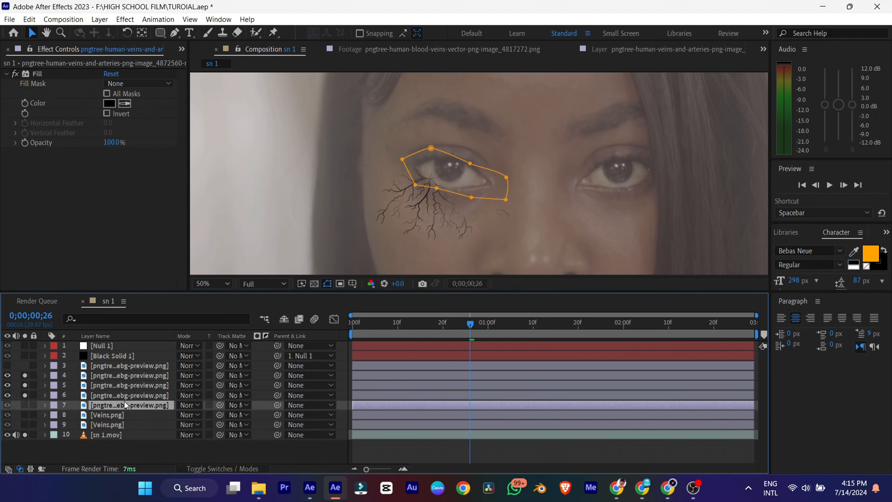
{"action": "left_click", "coordinate": [24, 374]}
{"action": "left_click", "coordinate": [24, 386]}
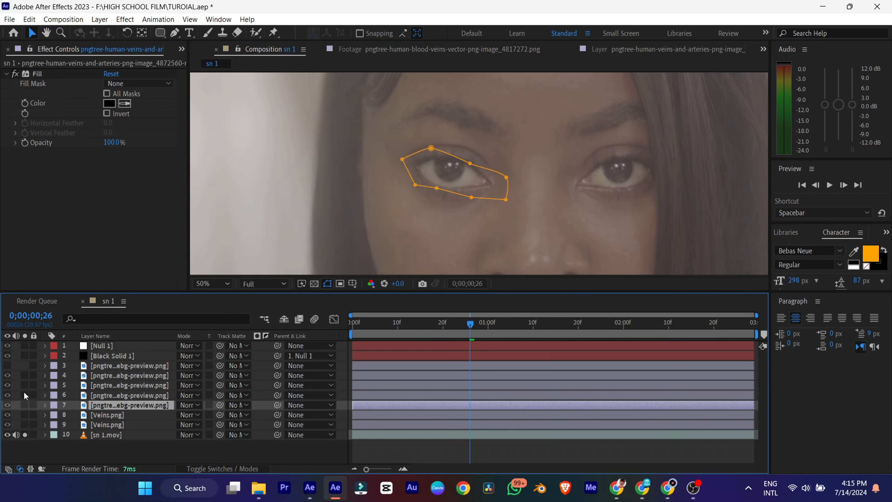
{"action": "left_click", "coordinate": [24, 396]}
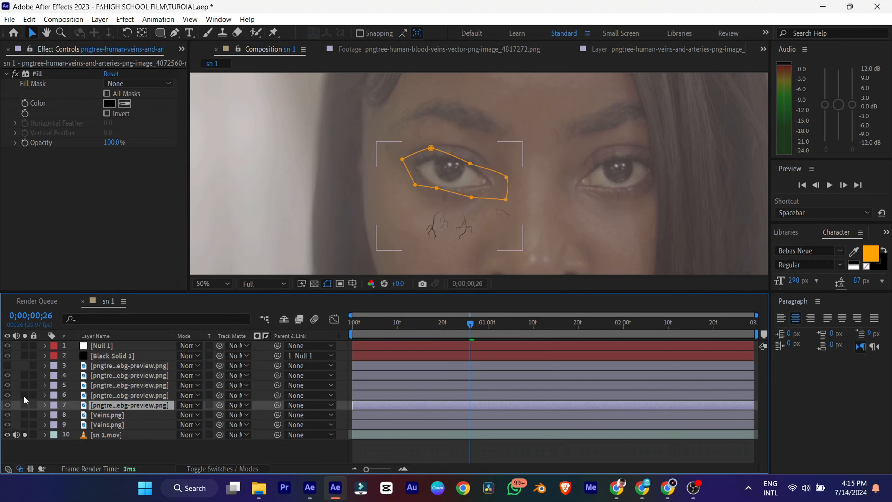
{"action": "left_click", "coordinate": [25, 434]}
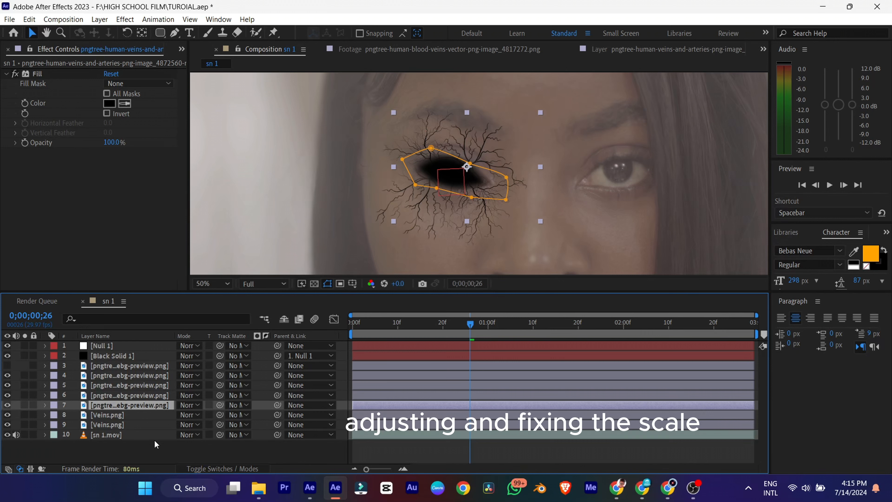
{"action": "left_click", "coordinate": [166, 453]}
{"action": "scroll", "coordinate": [405, 201], "scroll_direction": "down", "scroll_amount": 2}
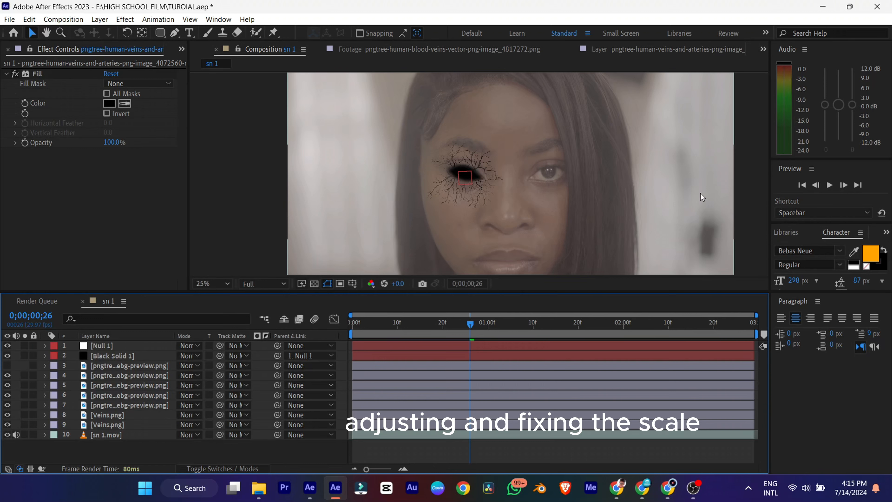
{"action": "left_click", "coordinate": [693, 488]}
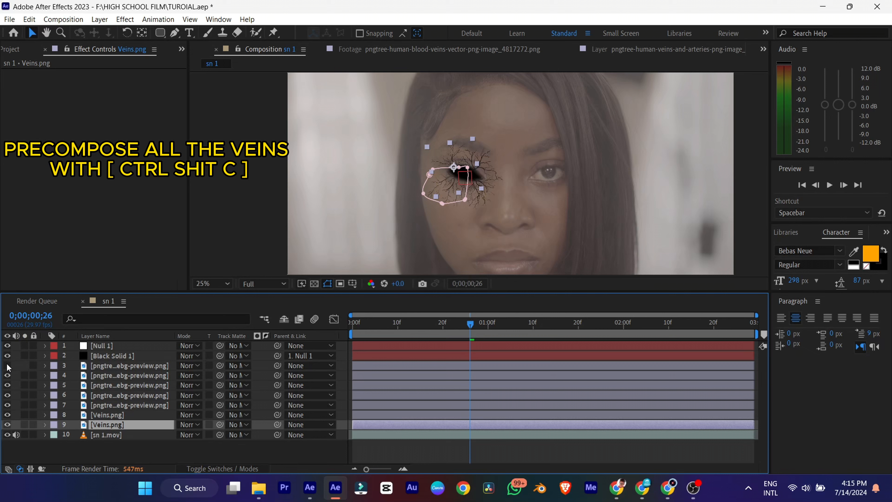
Pre-compose vein layers 4 through 9 into a new composition named VEINS 1, moving all attributes into it
{"action": "left_click", "coordinate": [7, 365]}
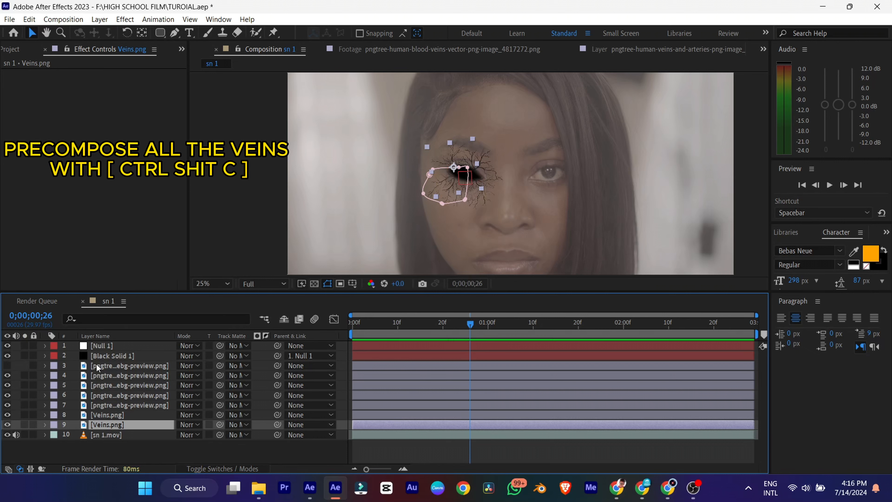
{"action": "left_click", "coordinate": [123, 375], "text": "shift"}
{"action": "key", "text": "ctrl+shift+c"}
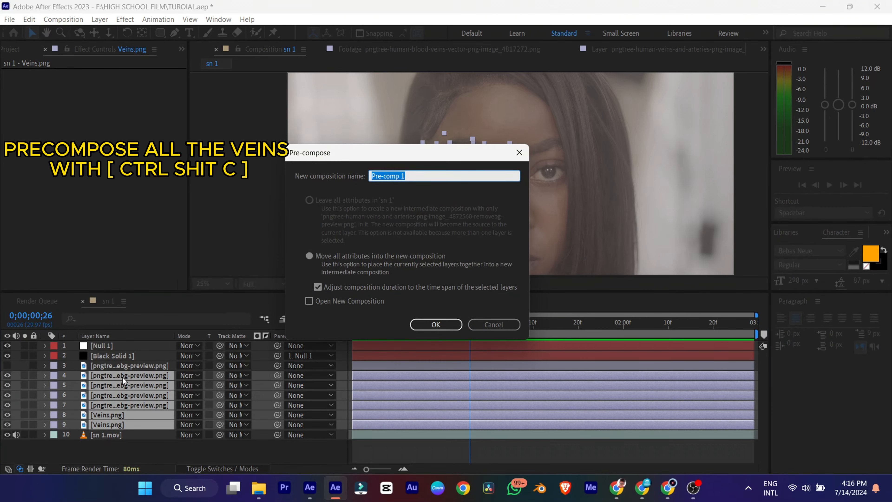
{"action": "type", "text": "VEINS 1"}
{"action": "key", "text": "Return"}
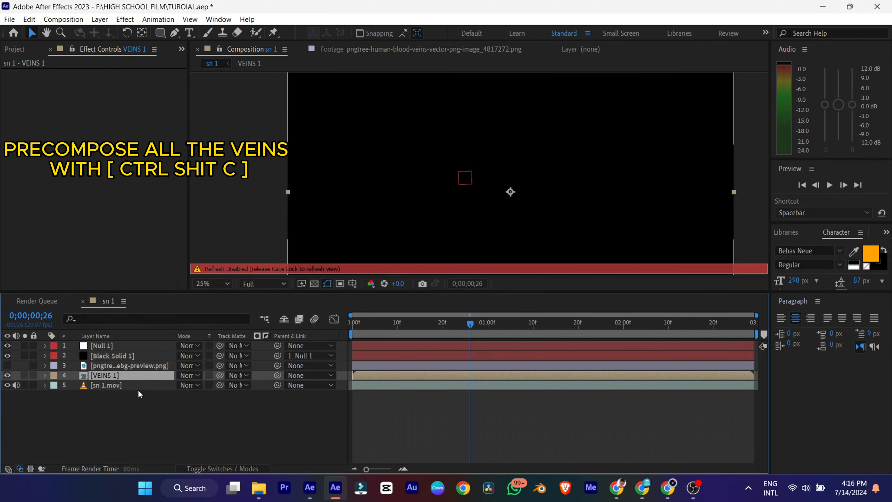
{"action": "key", "text": "Caps_Lock"}
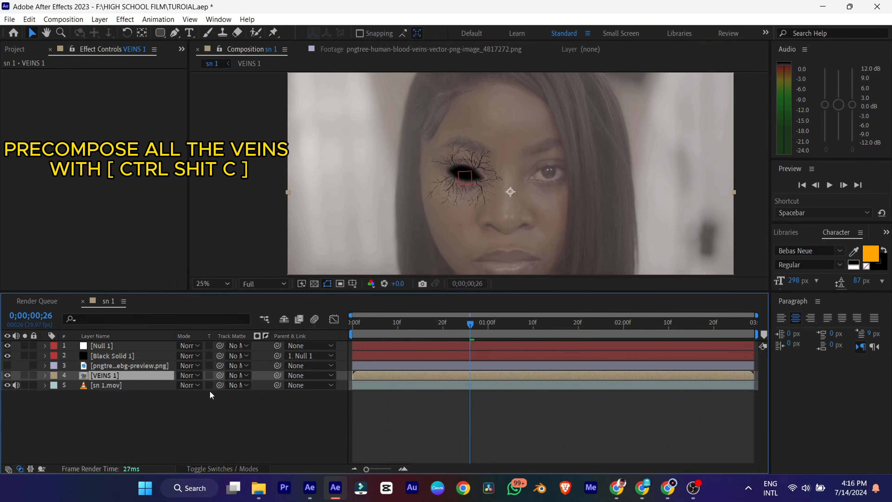
Parent the VEINS 1 layer to Null 1 and play back the composition to check how the veins follow the face
{"action": "left_click_drag", "start_coordinate": [273, 374], "coordinate": [114, 347]}
{"action": "left_click", "coordinate": [267, 376]}
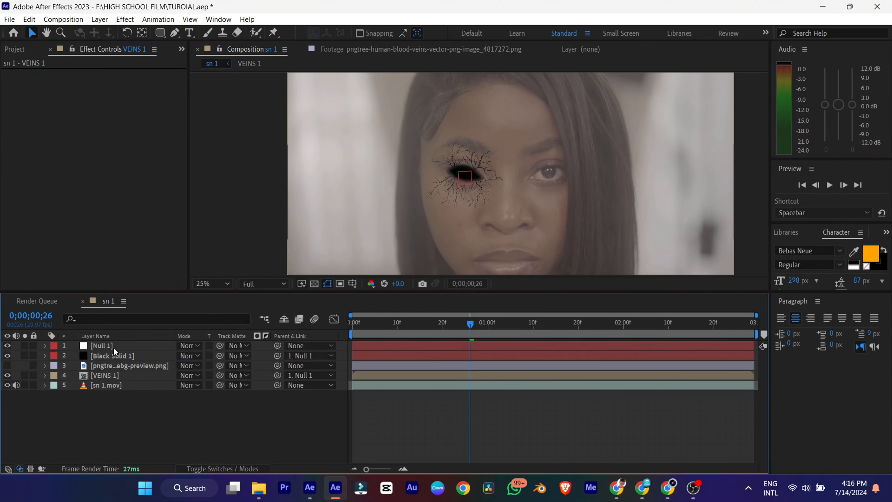
{"action": "key", "text": "space"}
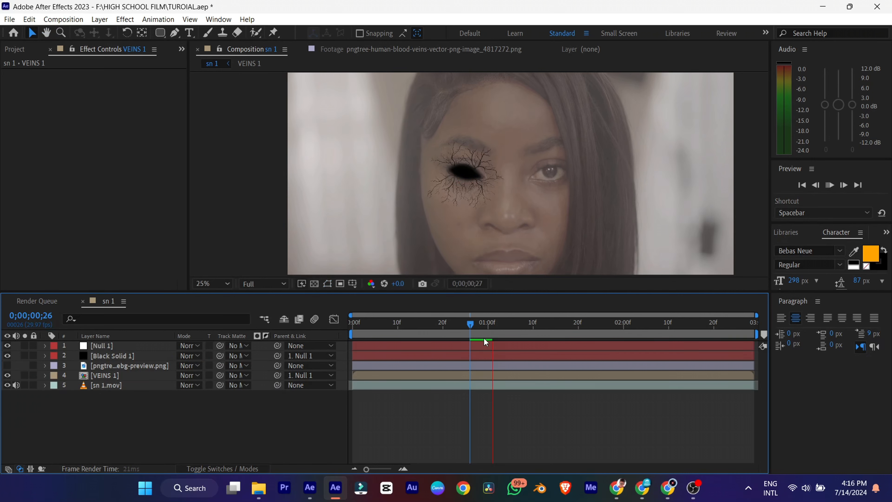
{"action": "left_click_drag", "start_coordinate": [468, 325], "coordinate": [356, 327]}
{"action": "key", "text": "space"}
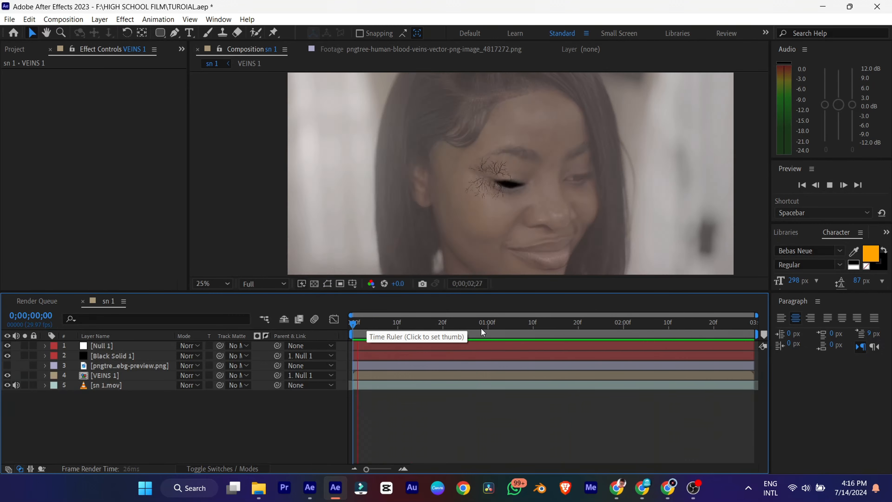
{"action": "key", "text": "space"}
{"action": "left_click_drag", "start_coordinate": [502, 332], "coordinate": [496, 331]}
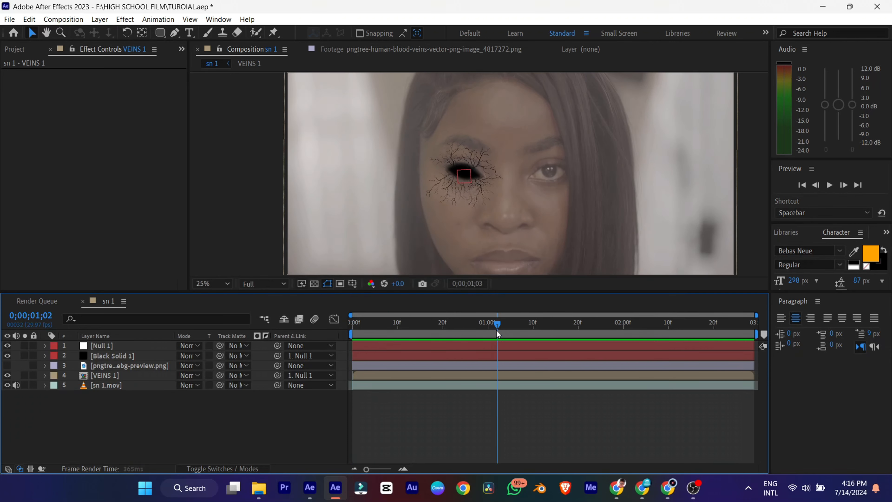
{"action": "key", "text": "space"}
{"action": "key", "text": "space"}
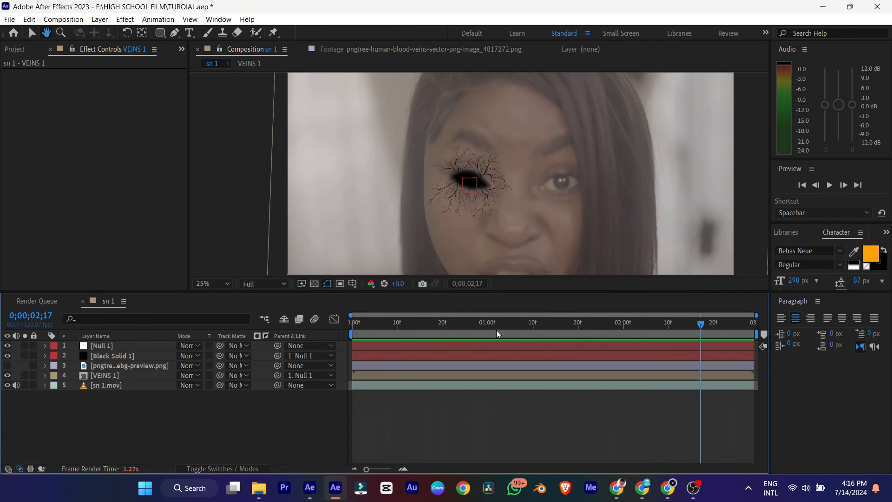
Set the blending mode of the VEINS 1 layer to Soft Light
{"action": "left_click", "coordinate": [132, 375]}
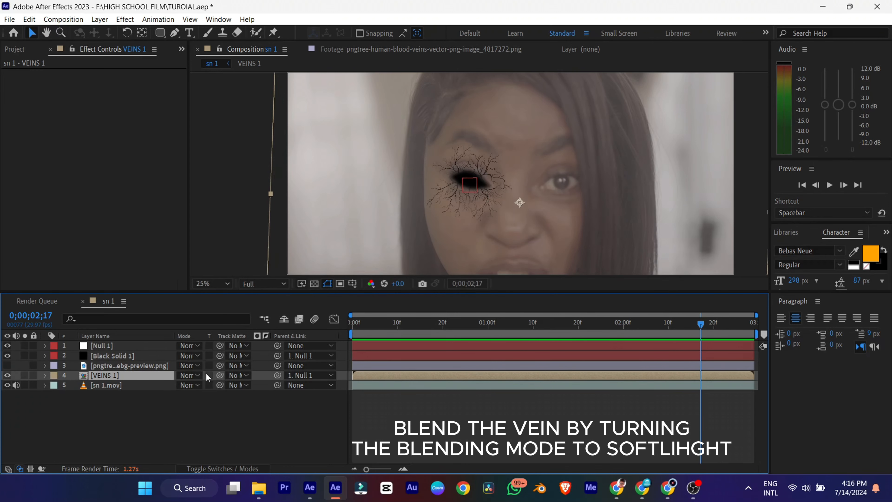
{"action": "left_click", "coordinate": [194, 374]}
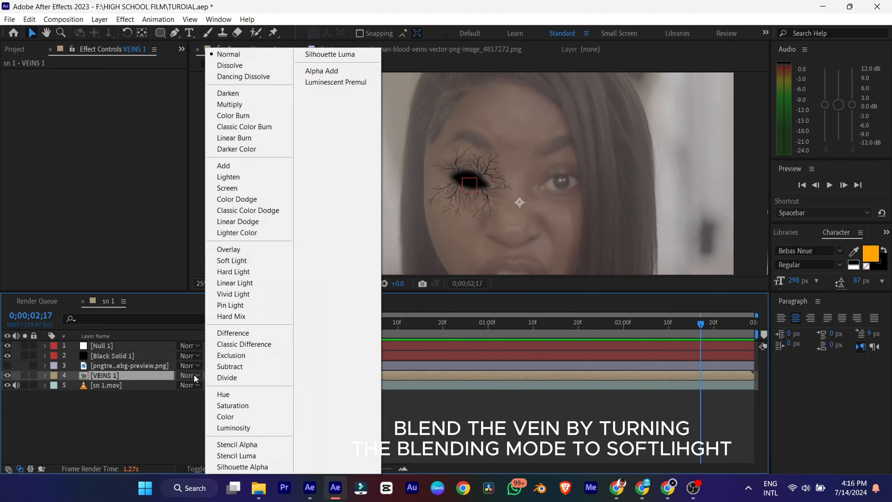
{"action": "left_click", "coordinate": [229, 261]}
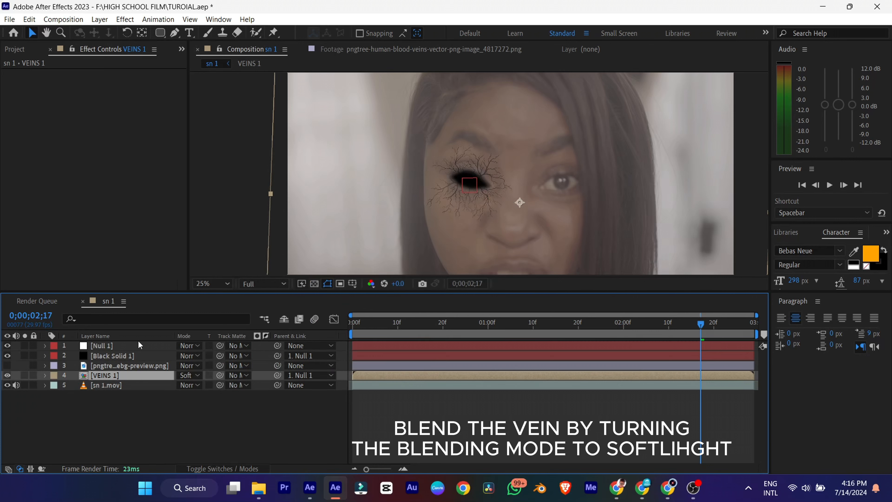
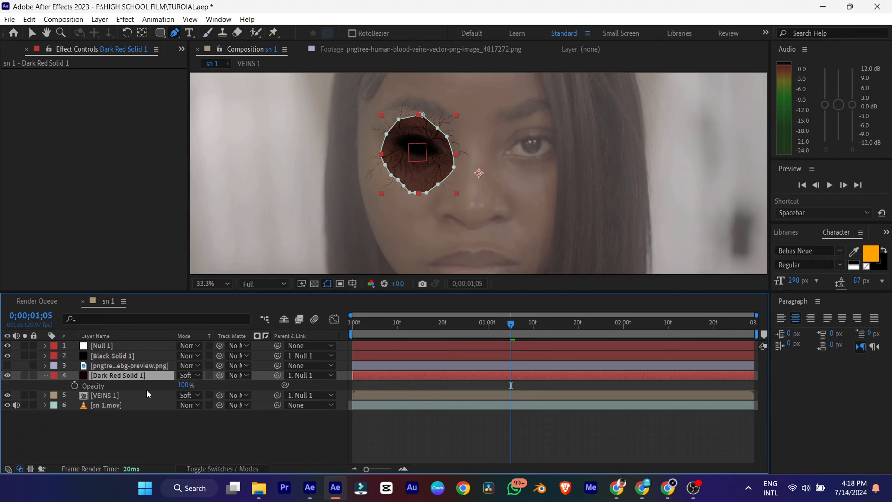
Lower the opacity of Dark Red Solid 1 to about 64% and set its mask feather to 86 pixels
{"action": "left_click", "coordinate": [188, 395]}
{"action": "left_click", "coordinate": [186, 391]}
{"action": "left_click_drag", "start_coordinate": [184, 384], "coordinate": [162, 386]}
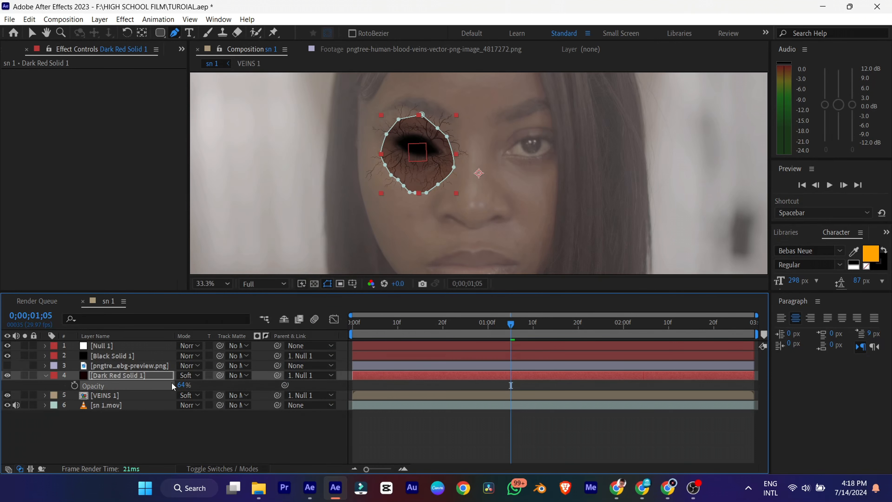
{"action": "key", "text": "f"}
{"action": "left_click_drag", "start_coordinate": [190, 395], "coordinate": [230, 385]}
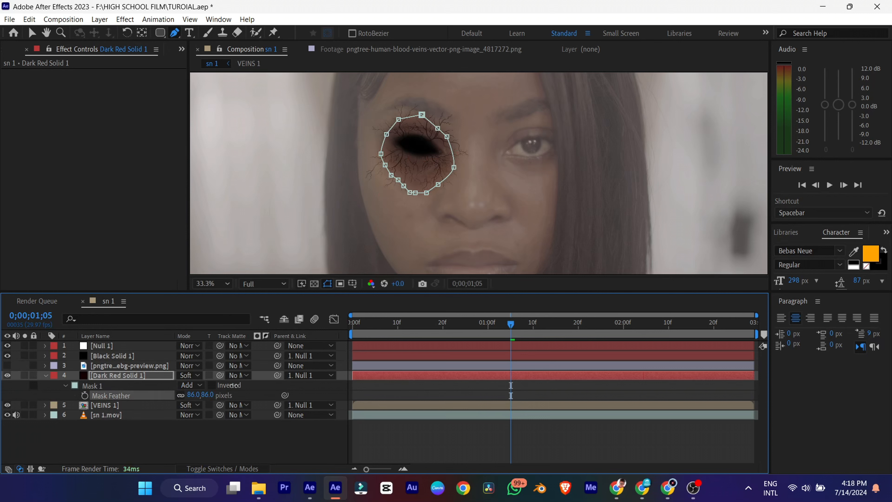
{"action": "left_click", "coordinate": [511, 426]}
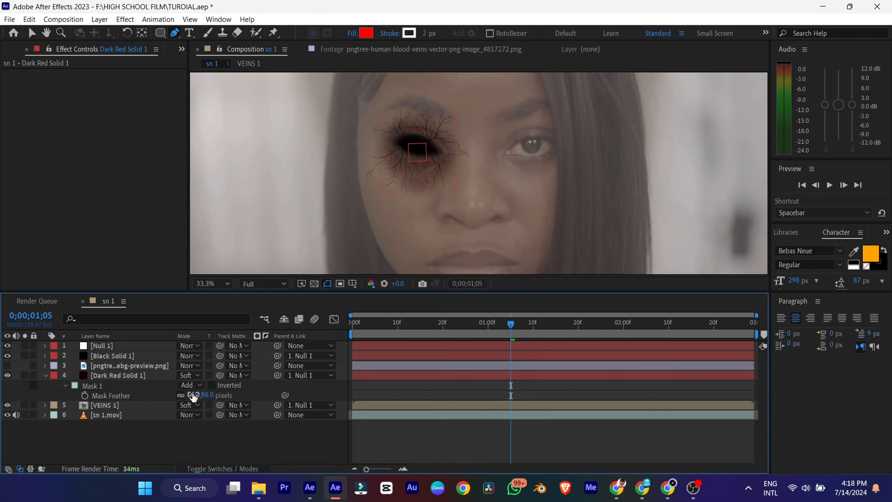
Move Dark Red Solid 1 beneath the VEINS 1 layer and collapse its properties
{"action": "left_click", "coordinate": [112, 375]}
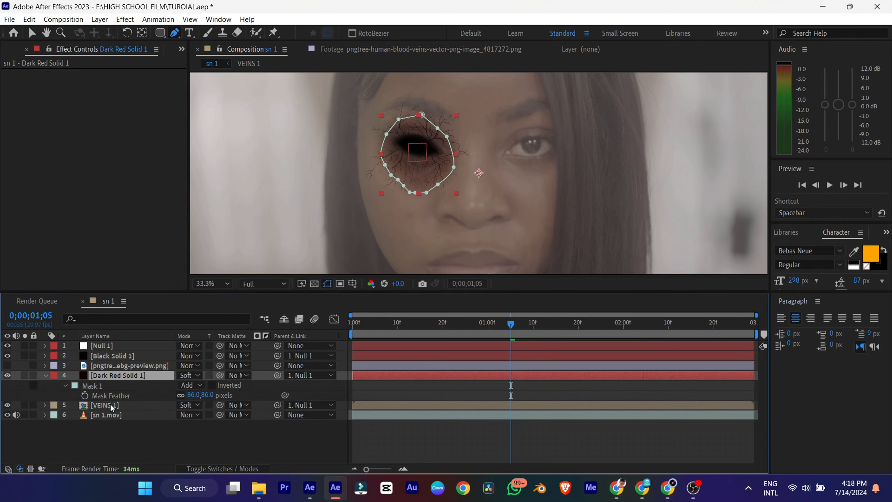
{"action": "left_click_drag", "start_coordinate": [108, 378], "coordinate": [99, 405]}
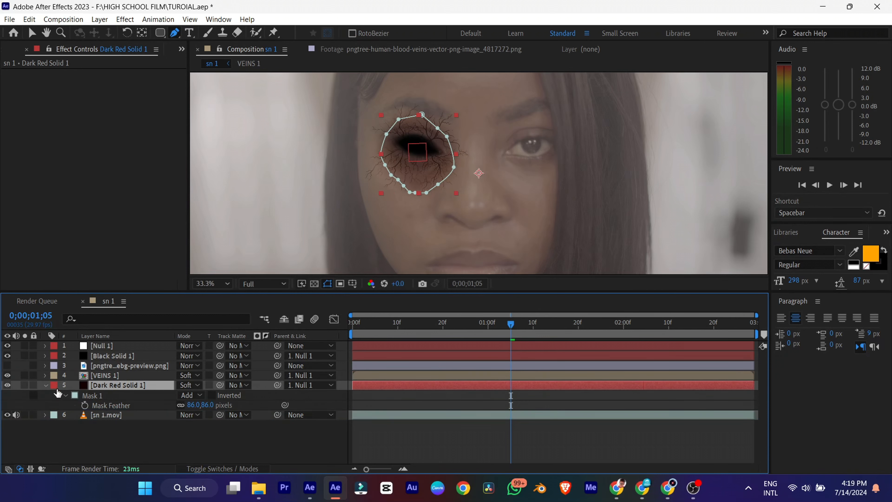
{"action": "left_click", "coordinate": [46, 383]}
{"action": "left_click", "coordinate": [458, 427]}
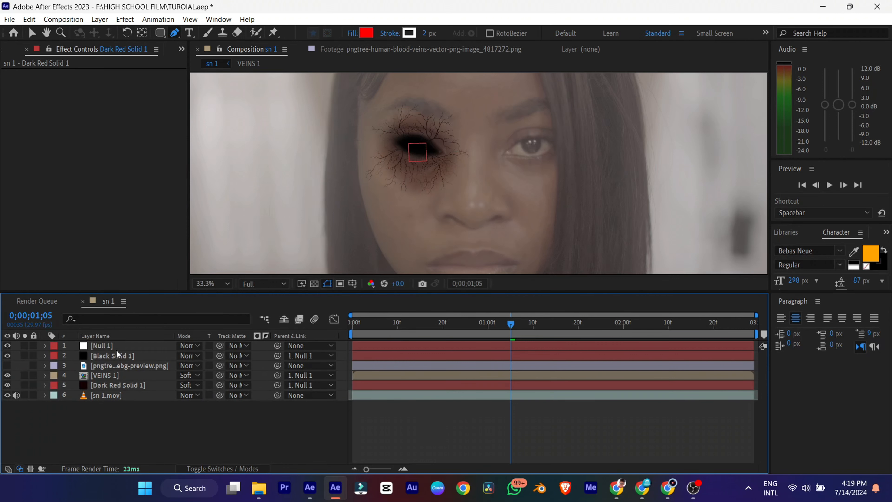
Set the mask feather of Dark Red Solid 1 to 151 pixels and shift a lower outer mask point slightly down
{"action": "left_click", "coordinate": [130, 384]}
{"action": "key", "text": "f"}
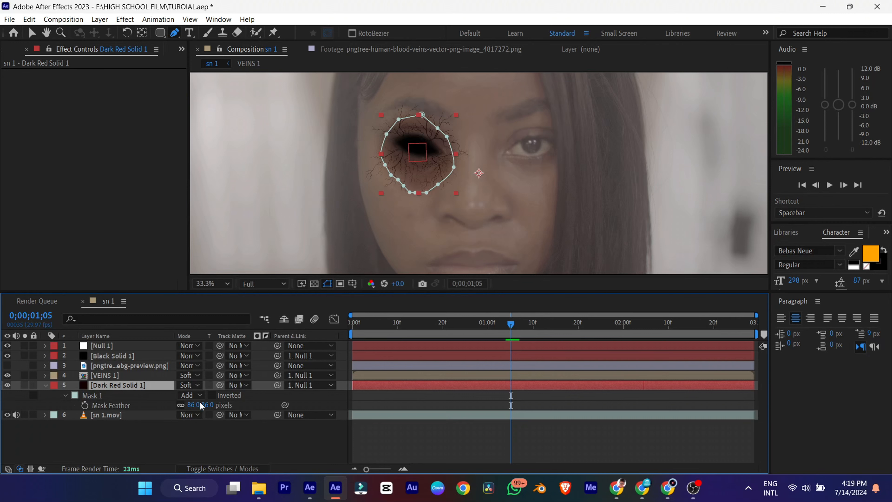
{"action": "left_click_drag", "start_coordinate": [201, 405], "coordinate": [225, 405]}
{"action": "left_click", "coordinate": [225, 396]}
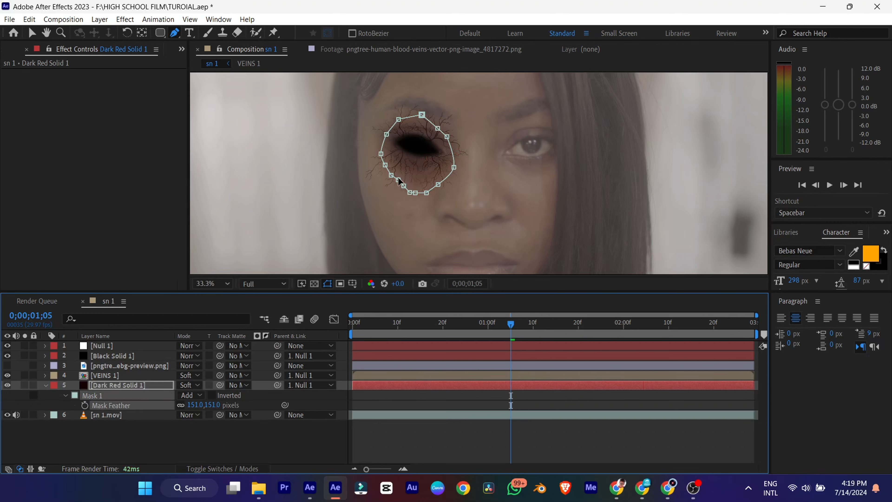
{"action": "left_click_drag", "start_coordinate": [397, 179], "coordinate": [397, 186]}
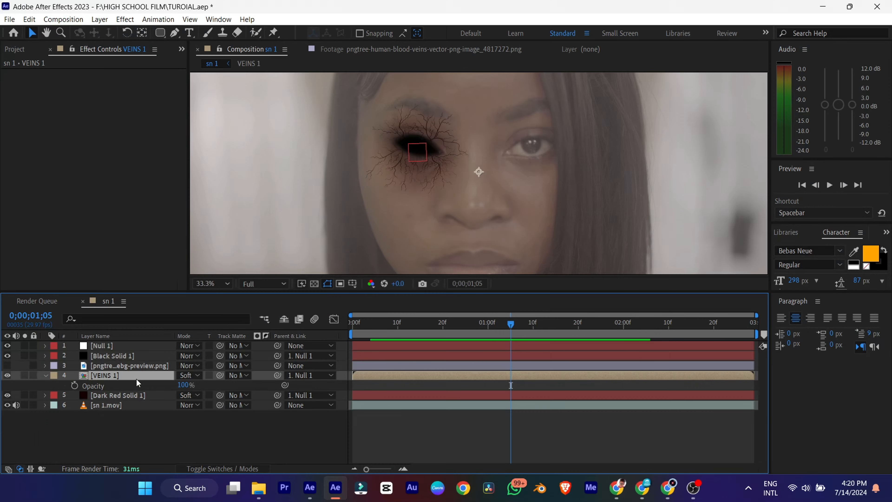
Apply Gaussian Blur to the VEINS 1 layer with a blurriness of 9.9
{"action": "key", "text": "ctrl+space"}
{"action": "type", "text": "gaussian"}
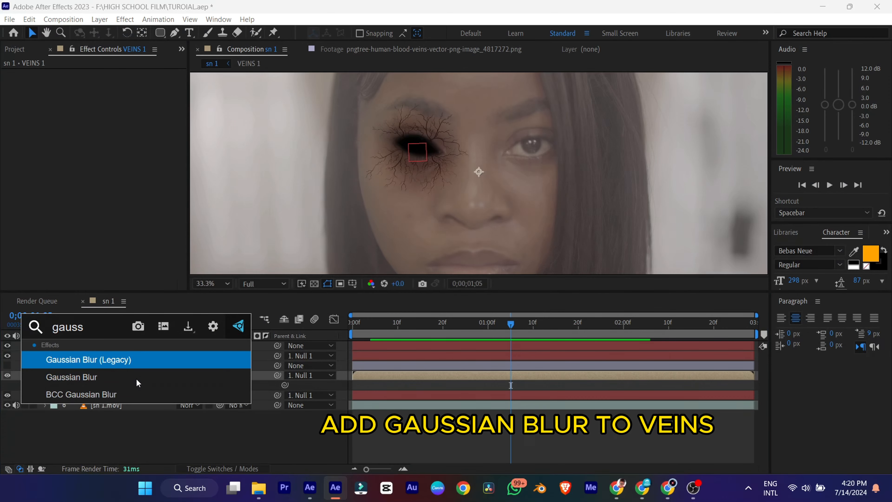
{"action": "left_click", "coordinate": [136, 378]}
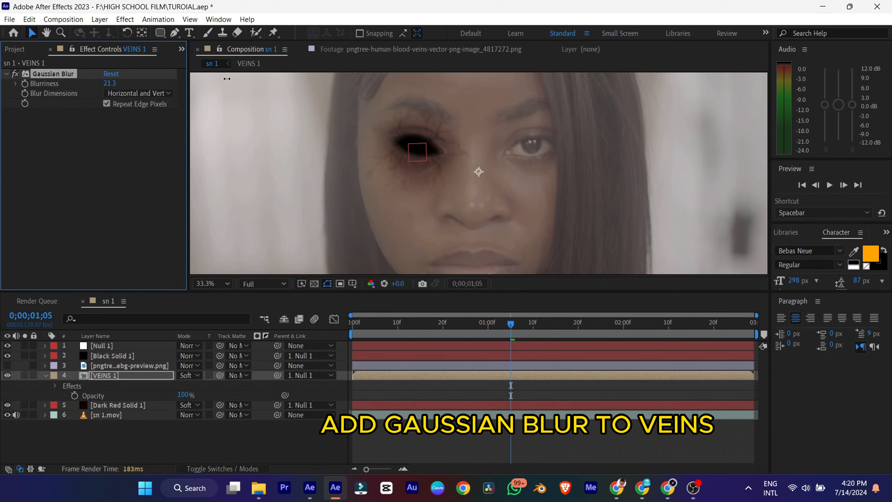
{"action": "left_click_drag", "start_coordinate": [179, 75], "coordinate": [158, 77]}
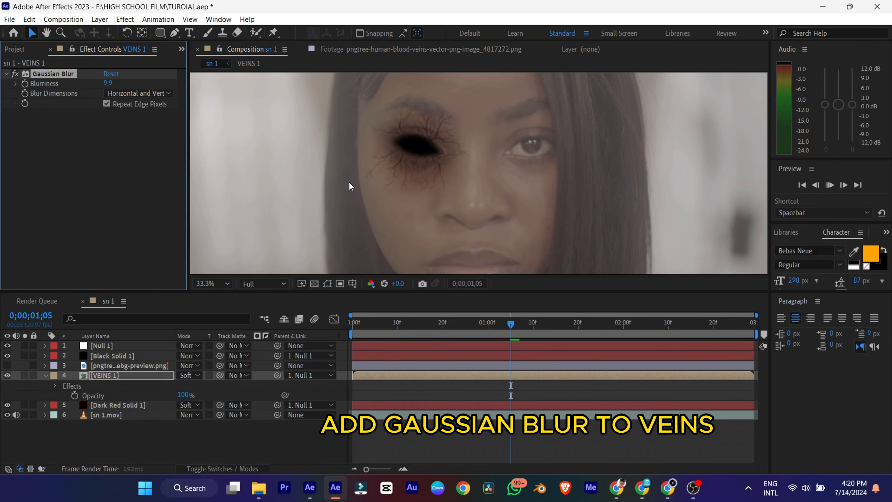
Play the composition from the start with the whole frame in view to check the blurred veins on the moving face
{"action": "left_click", "coordinate": [221, 279]}
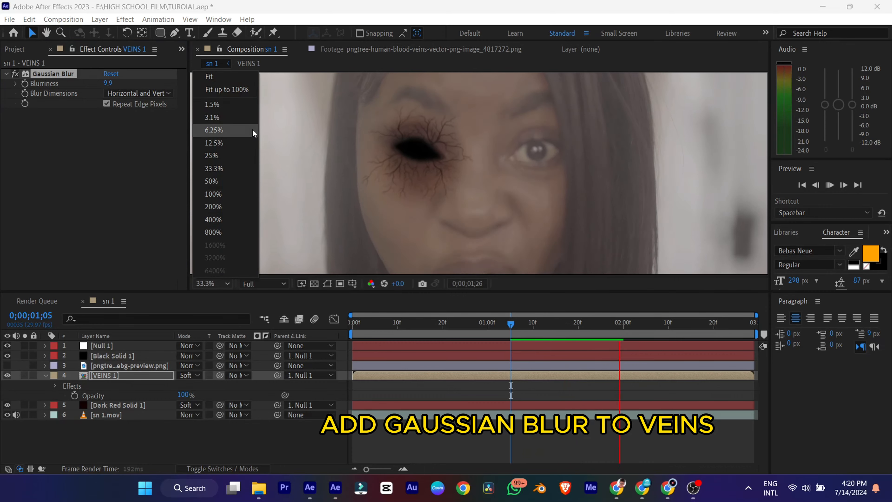
{"action": "left_click", "coordinate": [231, 92]}
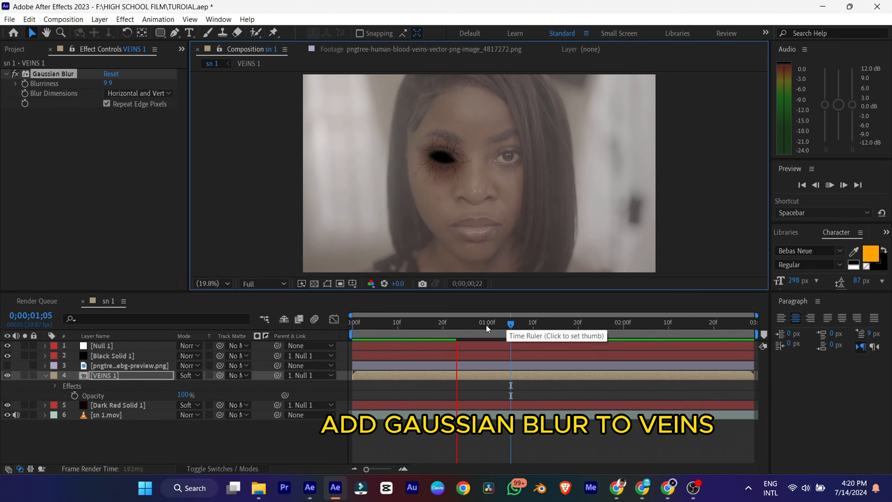
{"action": "key", "text": "space"}
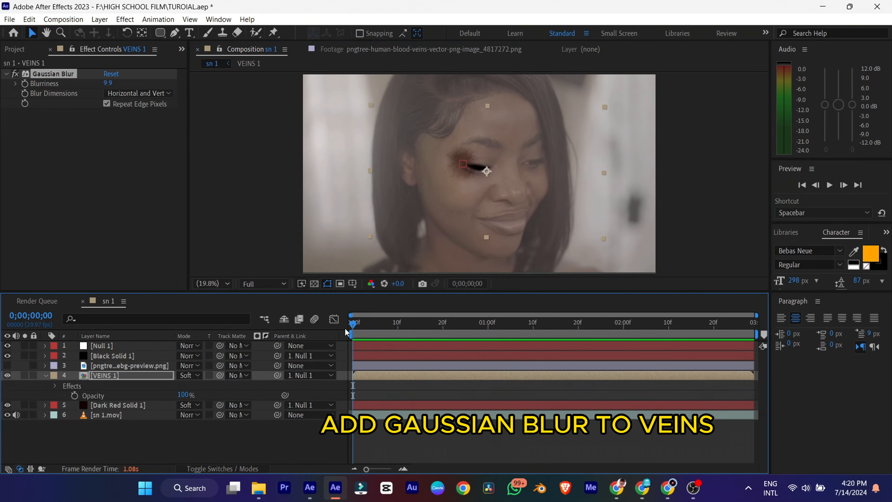
{"action": "key", "text": "space"}
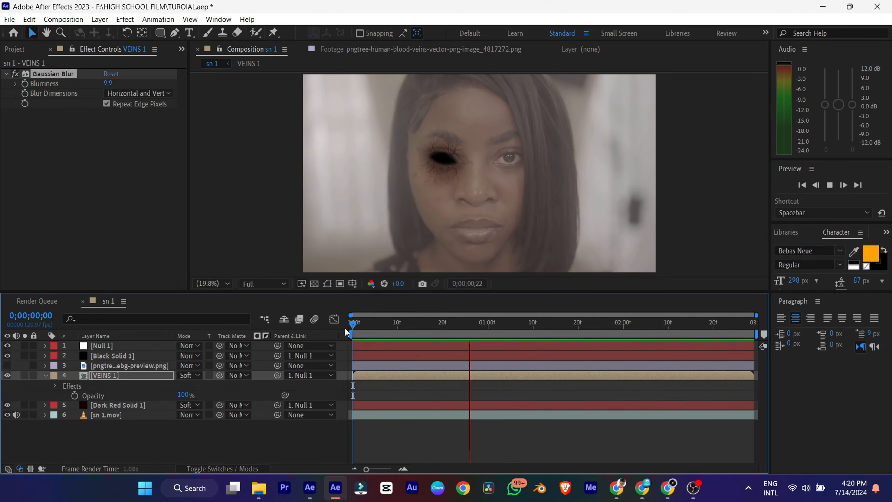
Save the project and replay the composition from the start to review the blurred veins around the eye
{"action": "key", "text": "ctrl+s"}
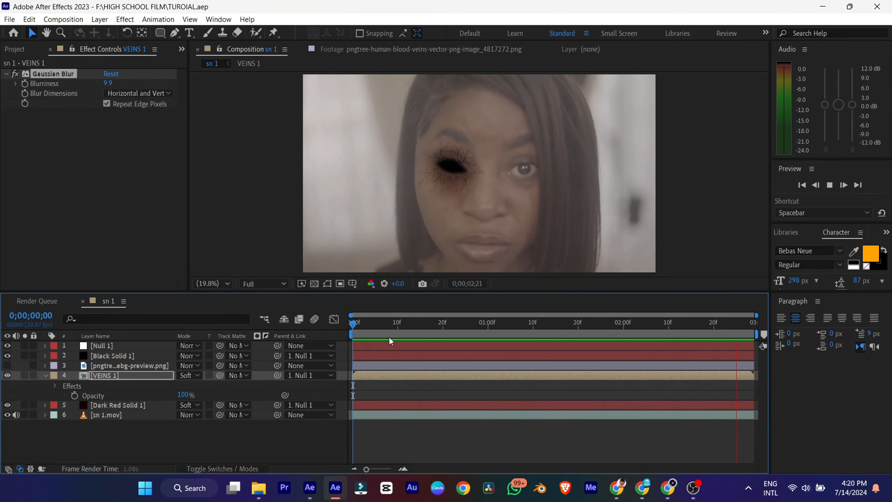
{"action": "left_click_drag", "start_coordinate": [393, 330], "coordinate": [569, 351]}
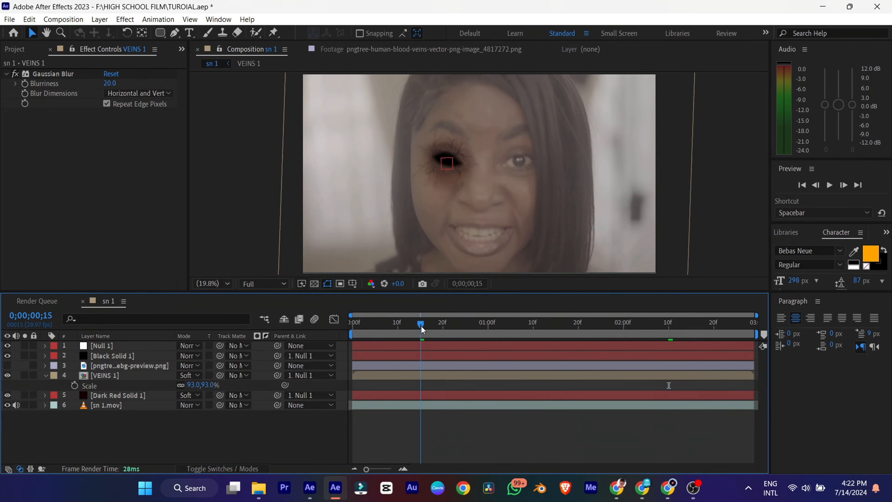
{"action": "left_click_drag", "start_coordinate": [421, 326], "coordinate": [300, 333]}
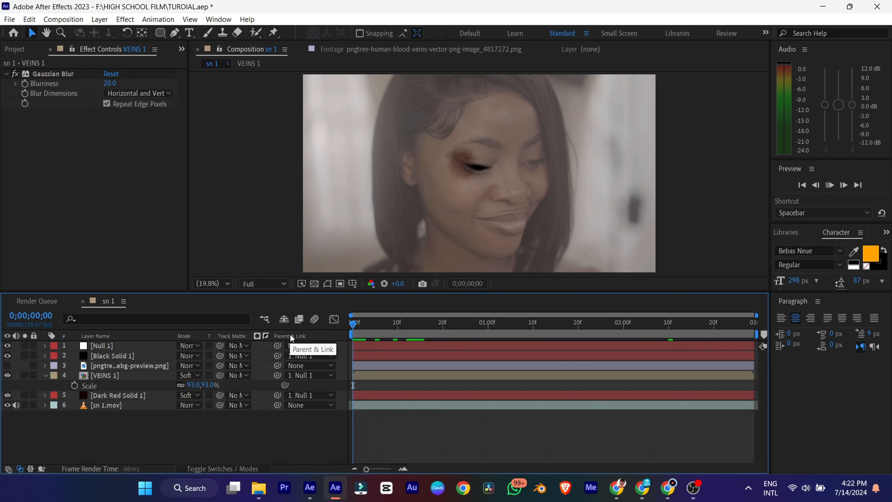
{"action": "key", "text": "space"}
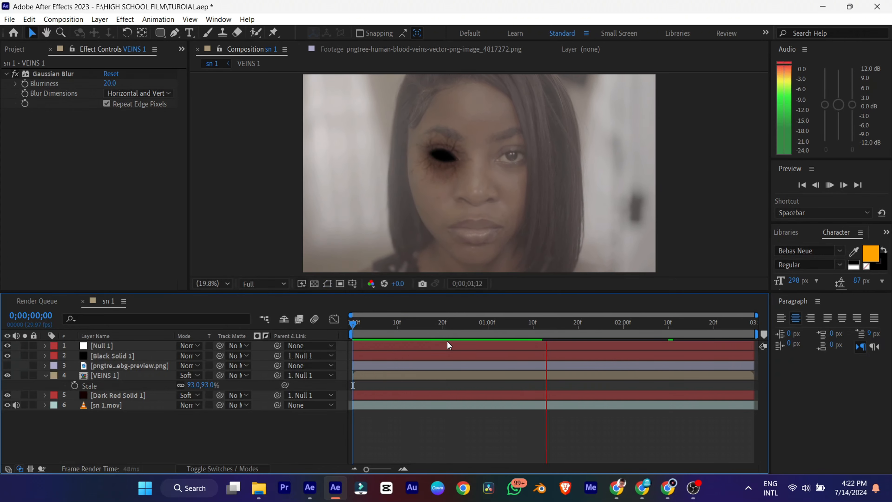
{"action": "left_click_drag", "start_coordinate": [464, 324], "coordinate": [494, 326]}
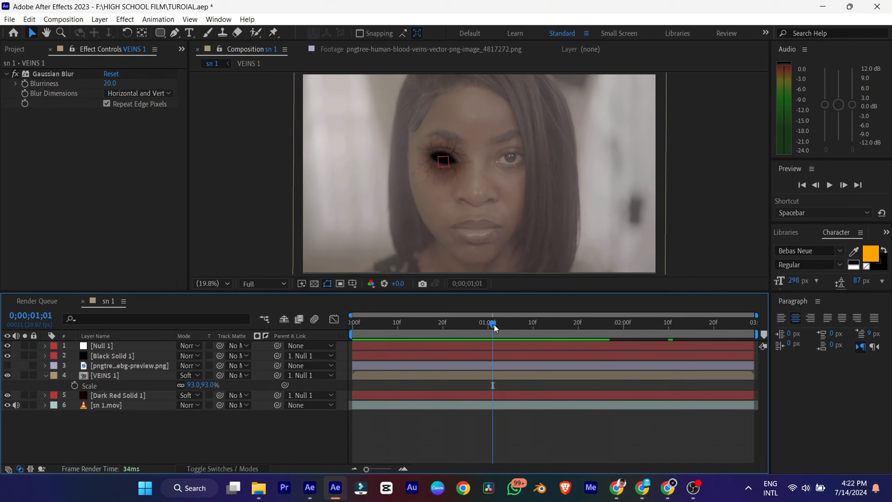
Set the Gaussian Blur blurriness of VEINS 1 to 15 and play the composition to check the softened veins
{"action": "left_click", "coordinate": [111, 83]}
{"action": "type", "text": "15"}
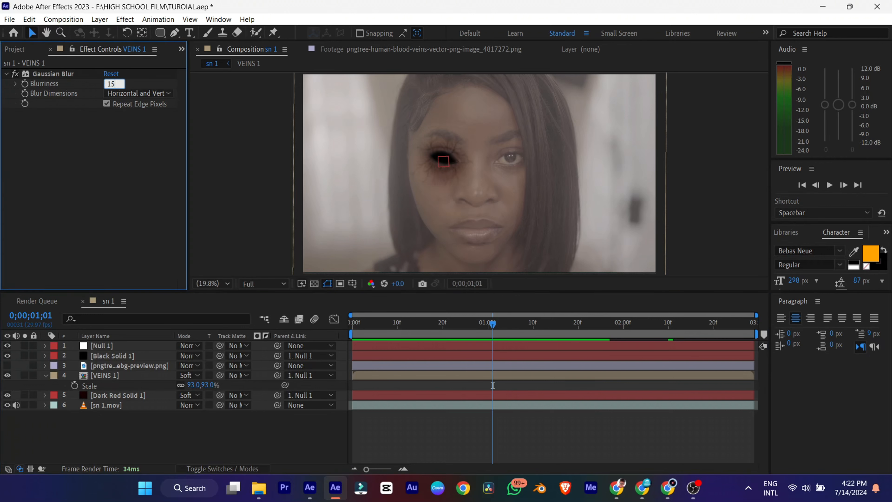
{"action": "key", "text": "Return"}
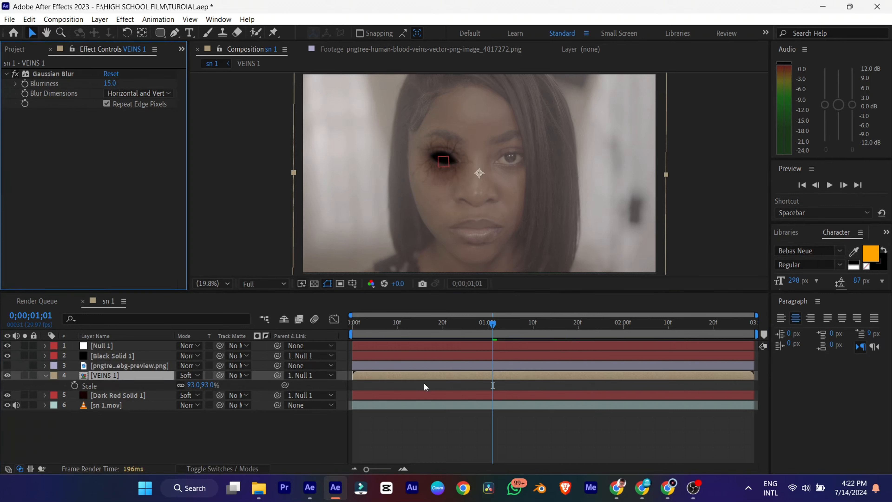
{"action": "left_click", "coordinate": [467, 432]}
{"action": "key", "text": "space"}
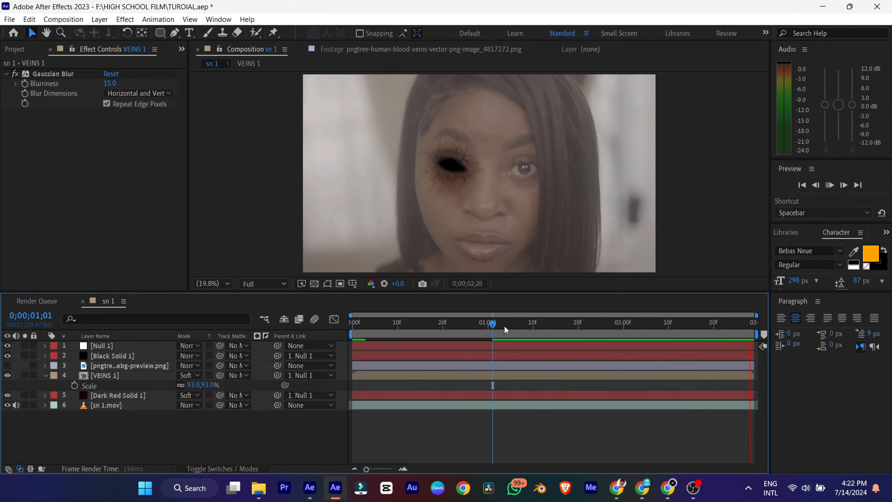
{"action": "key", "text": "space"}
{"action": "left_click", "coordinate": [530, 324]}
{"action": "key", "text": "space"}
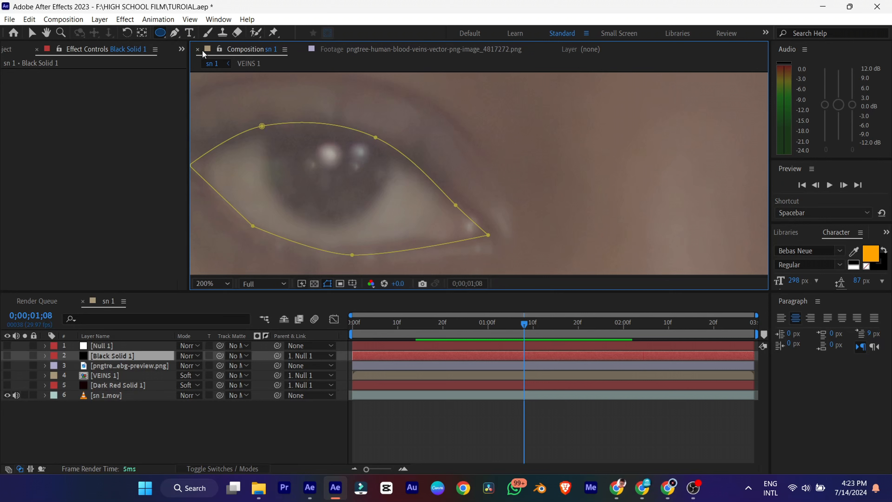
Draw a small circular mask on Black Solid 1 around the brightest light reflection in the pupil
{"action": "mouse_move", "coordinate": [317, 144]}
{"action": "left_mouse_down"}
{"action": "mouse_move", "coordinate": [346, 175]}
{"action": "mouse_move", "coordinate": [336, 171]}
{"action": "left_mouse_up"}
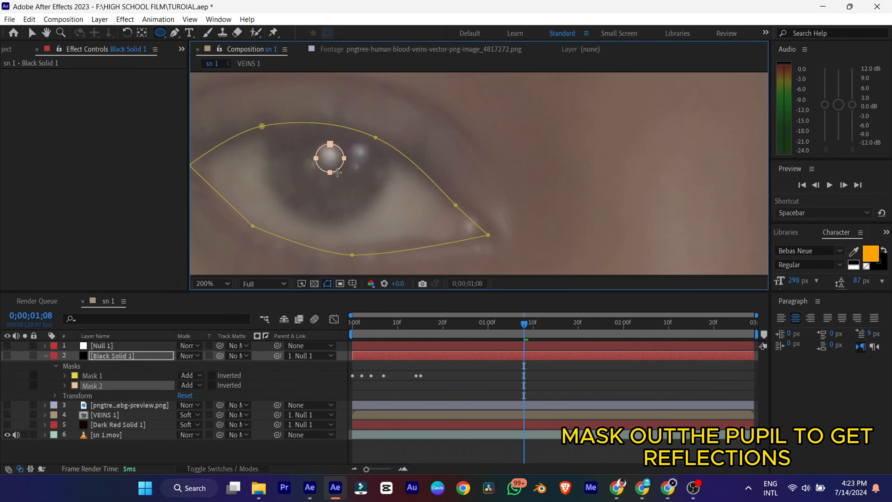
{"action": "key", "text": "v"}
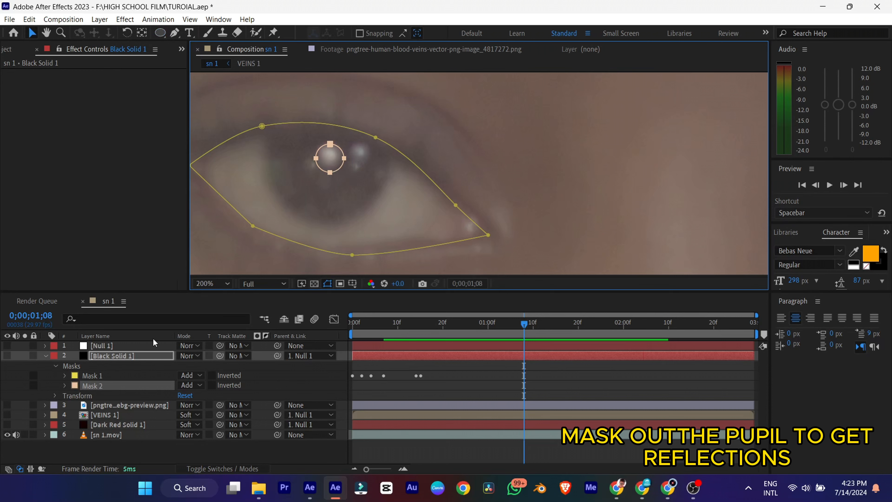
{"action": "left_click", "coordinate": [112, 345]}
{"action": "left_click", "coordinate": [116, 354]}
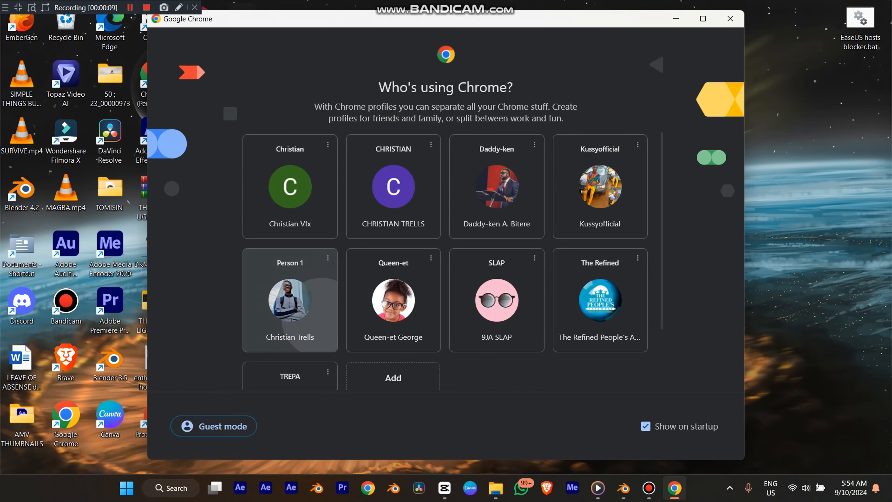
Switch to Chrome, search Google Images for PUPIL and examine the labelled iris and pupil in the Cleveland Clinic dilated-pupils illustration
{"action": "left_click", "coordinate": [298, 281]}
{"action": "type", "text": "PUPIL"}
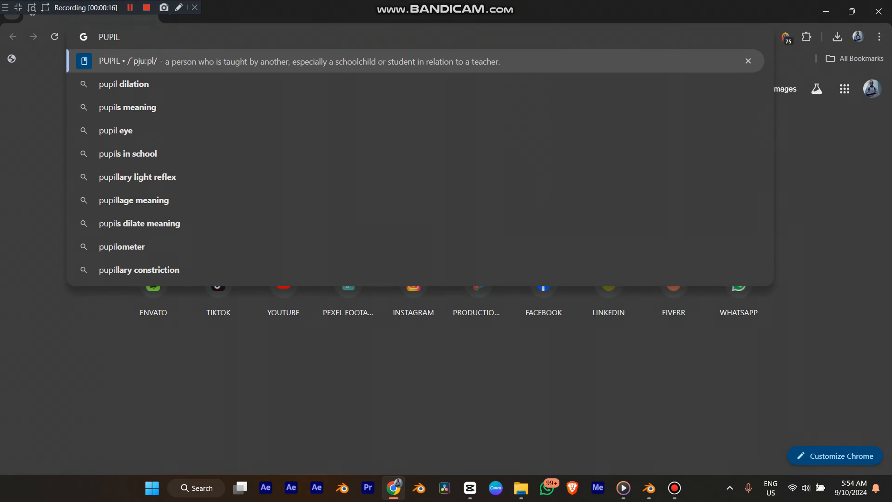
{"action": "key", "text": "Return"}
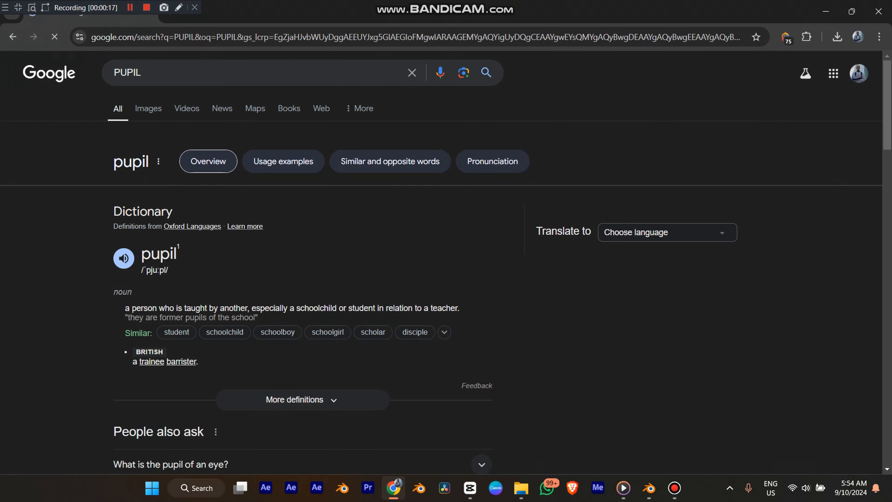
{"action": "left_click", "coordinate": [149, 109]}
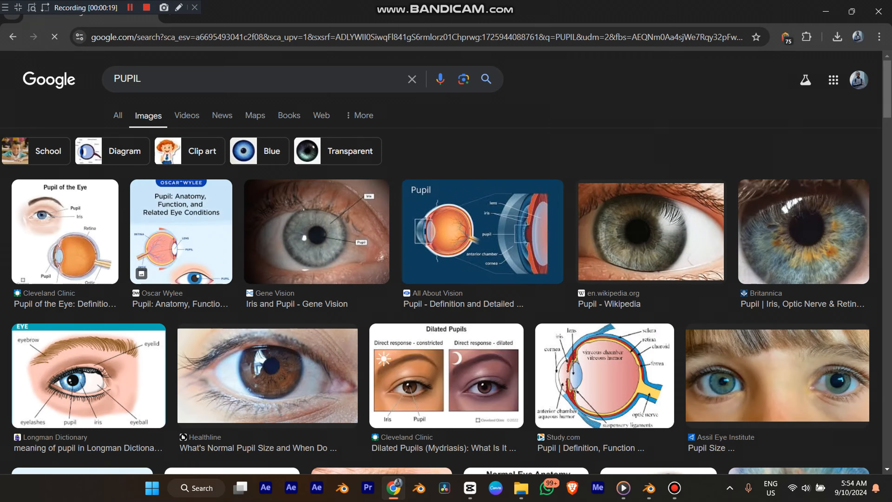
{"action": "scroll", "coordinate": [441, 262], "scroll_direction": "down", "scroll_amount": 2}
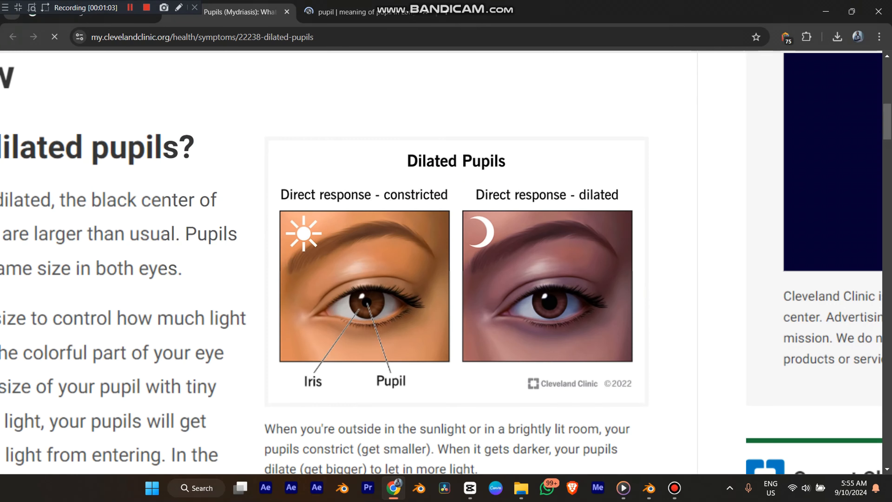
{"action": "scroll", "coordinate": [382, 305], "scroll_direction": "up", "scroll_amount": 5}
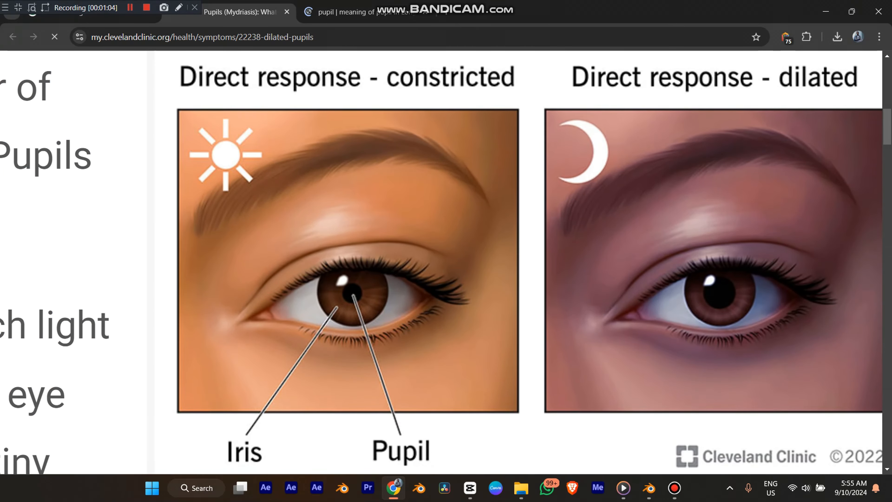
{"action": "scroll", "coordinate": [446, 260], "scroll_direction": "down", "scroll_amount": 5}
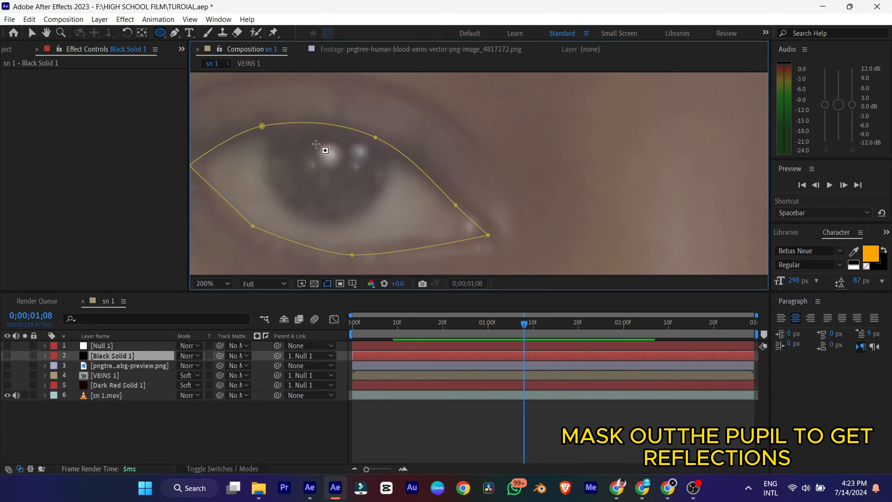
Back in After Effects, add a small circular mask around the pupil's brightest reflection on Black Solid 1 and make that layer visible
{"action": "mouse_move", "coordinate": [336, 165]}
{"action": "left_mouse_down"}
{"action": "mouse_move", "coordinate": [348, 181]}
{"action": "mouse_move", "coordinate": [337, 173]}
{"action": "left_mouse_up"}
{"action": "key", "text": "v"}
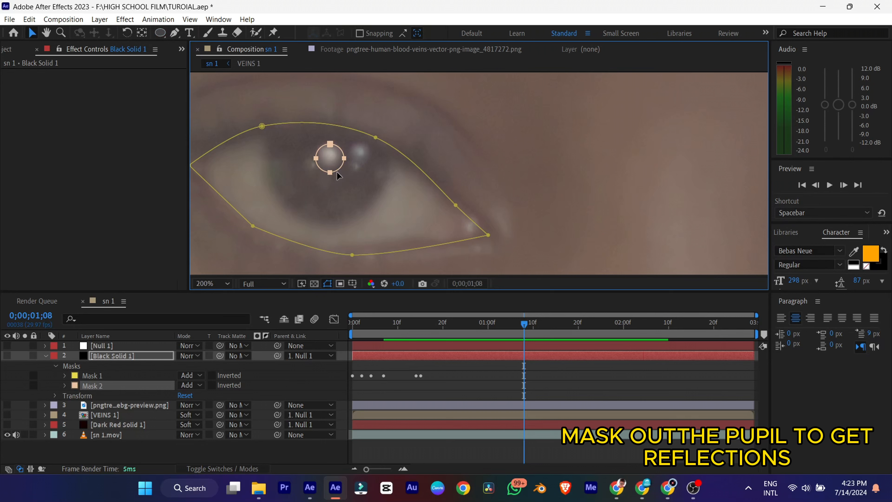
{"action": "left_click", "coordinate": [151, 348]}
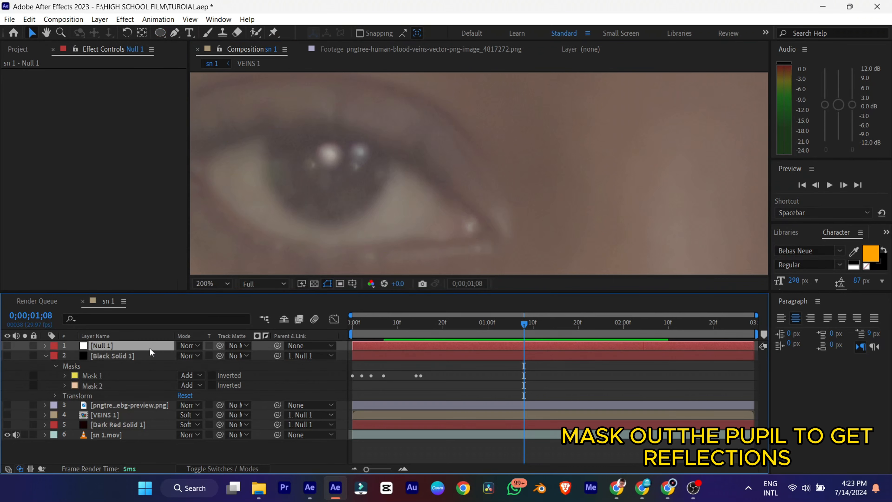
{"action": "left_click", "coordinate": [116, 355]}
{"action": "left_click", "coordinate": [7, 356]}
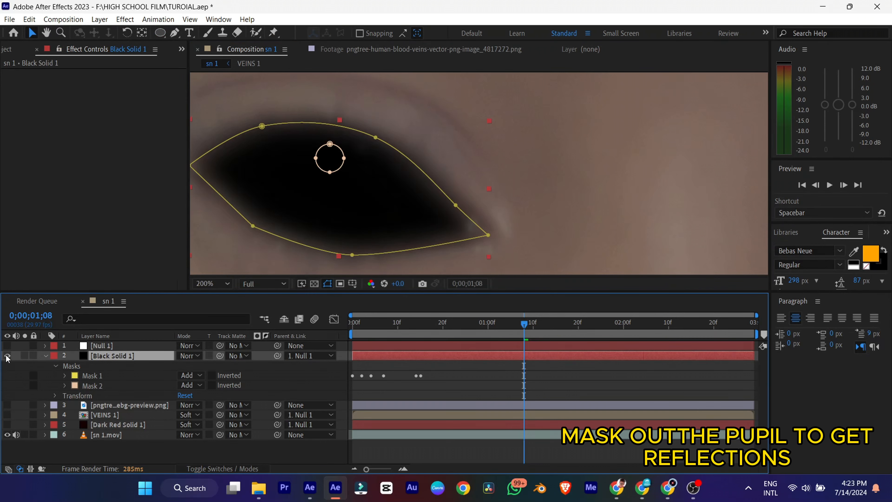
Set Mask 2 of Black Solid 1 to Subtract with a mask feather of 10 pixels and inspect the reflection
{"action": "left_click", "coordinate": [196, 385]}
{"action": "left_click", "coordinate": [210, 325]}
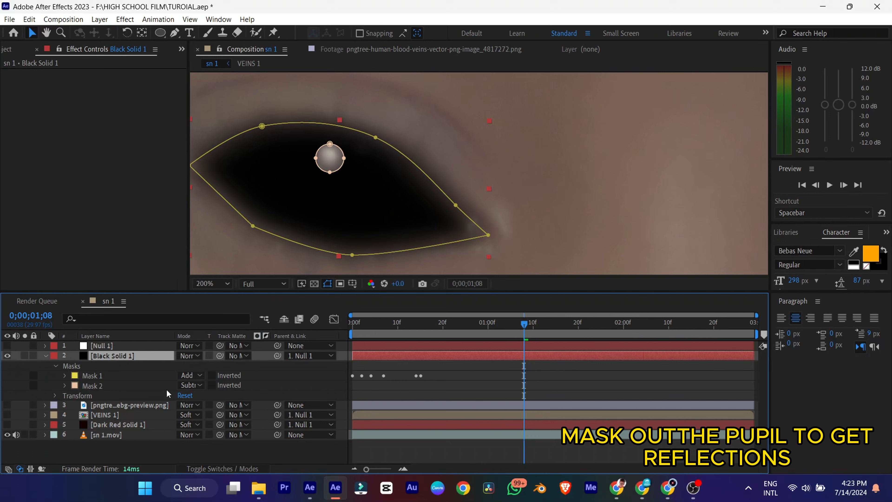
{"action": "left_click", "coordinate": [133, 384]}
{"action": "key", "text": "f"}
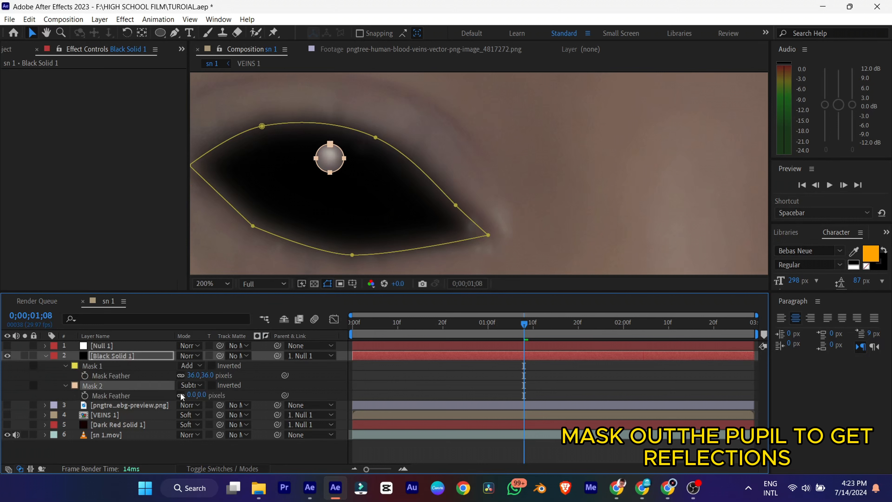
{"action": "left_click_drag", "start_coordinate": [193, 395], "coordinate": [200, 395]}
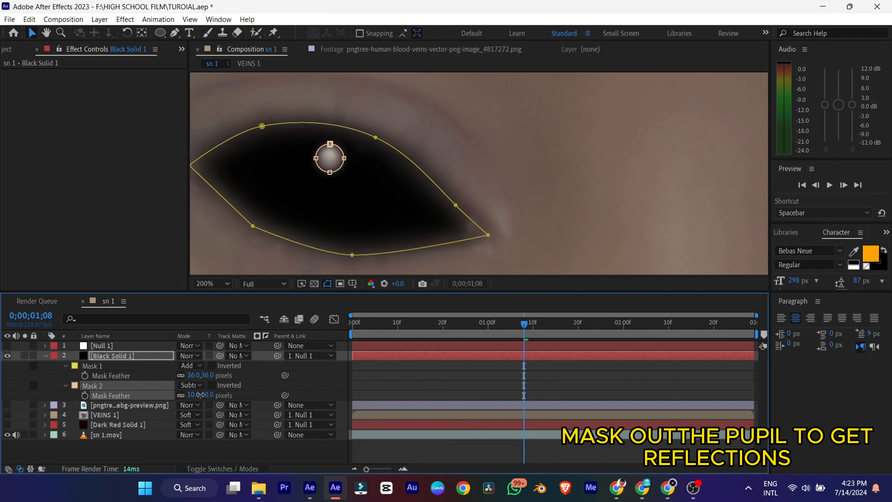
{"action": "left_click", "coordinate": [423, 393]}
{"action": "scroll", "coordinate": [428, 192], "scroll_direction": "down", "scroll_amount": 8}
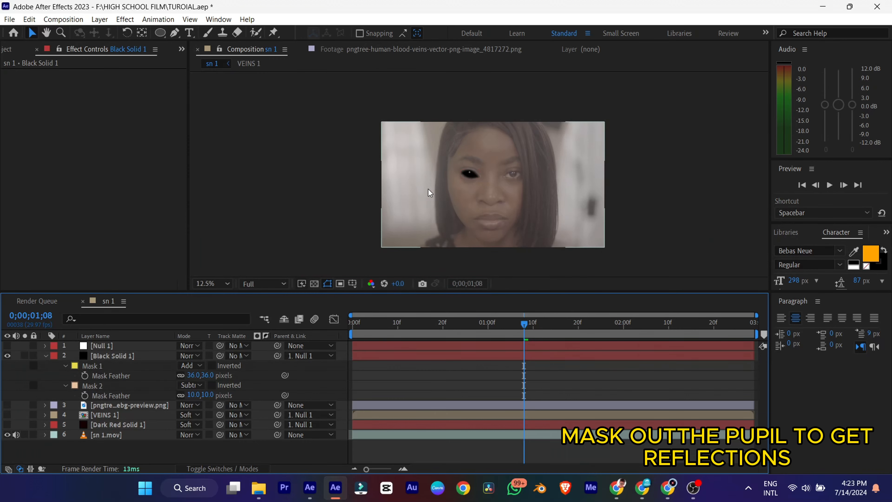
{"action": "scroll", "coordinate": [441, 208], "scroll_direction": "up", "scroll_amount": 4}
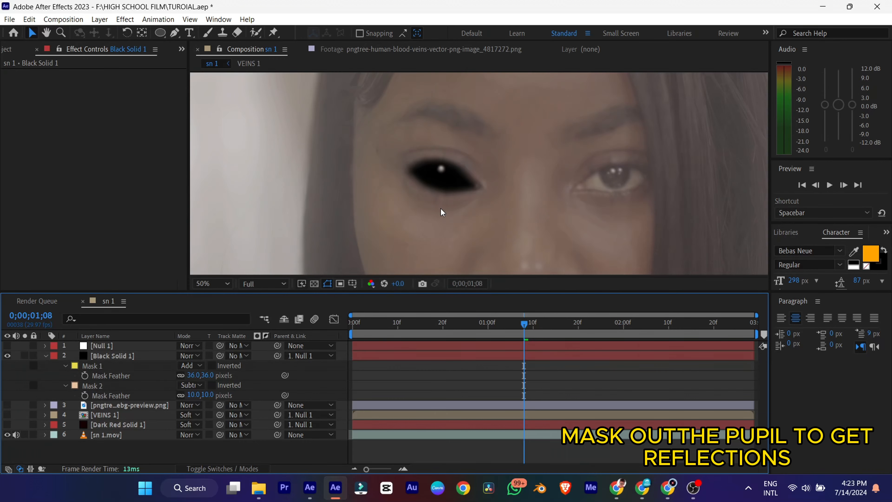
{"action": "scroll", "coordinate": [441, 208], "scroll_direction": "up", "scroll_amount": 4}
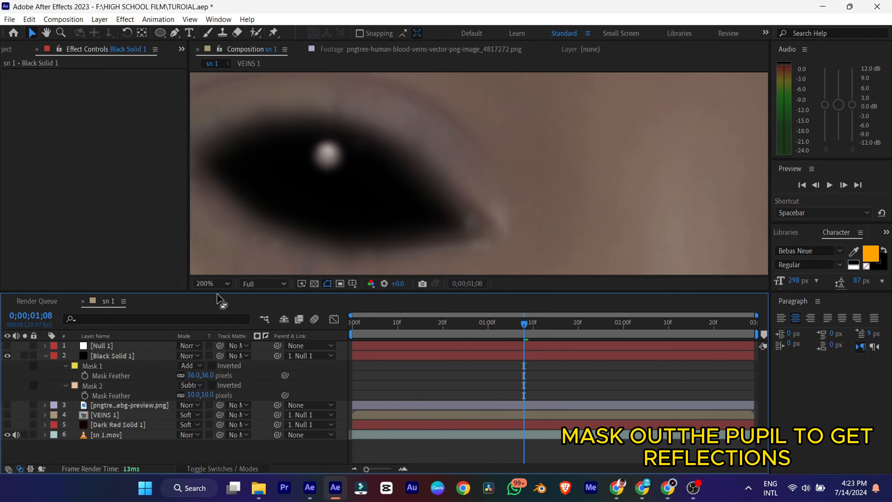
Play the composition to check the reflection in the blacked-out eye together with the veins
{"action": "left_click", "coordinate": [118, 356]}
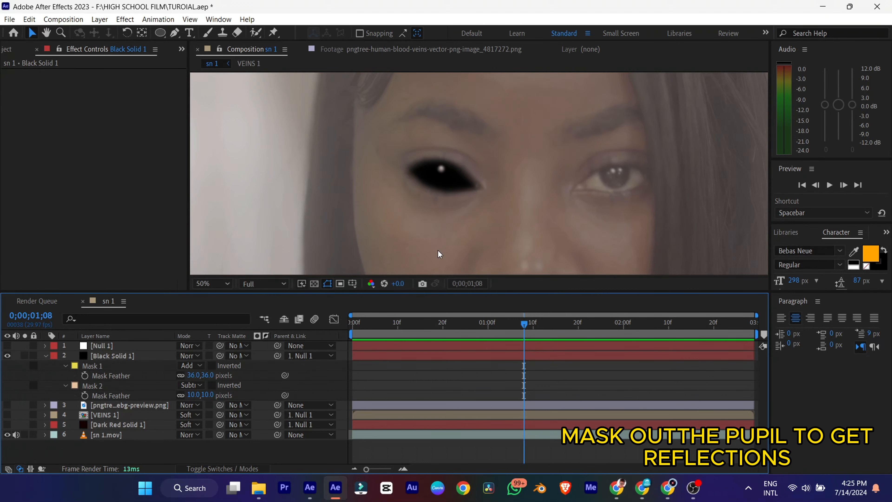
{"action": "scroll", "coordinate": [494, 229], "scroll_direction": "down", "scroll_amount": 2}
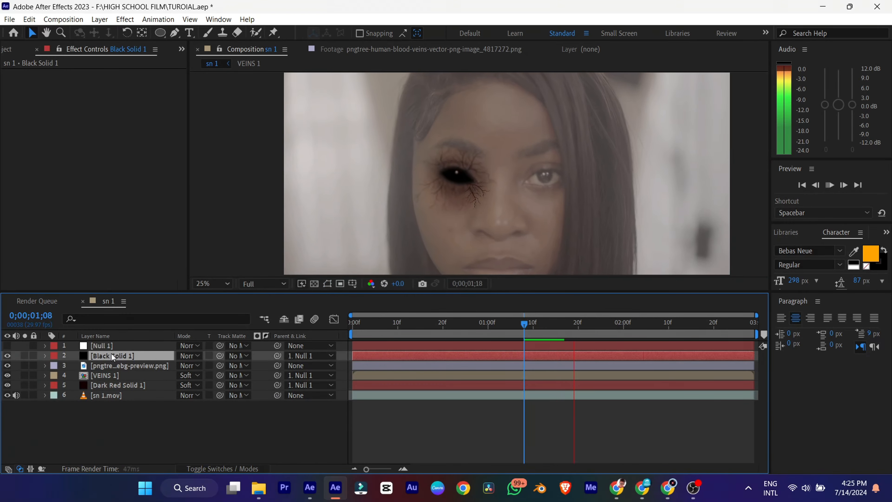
{"action": "key", "text": "space"}
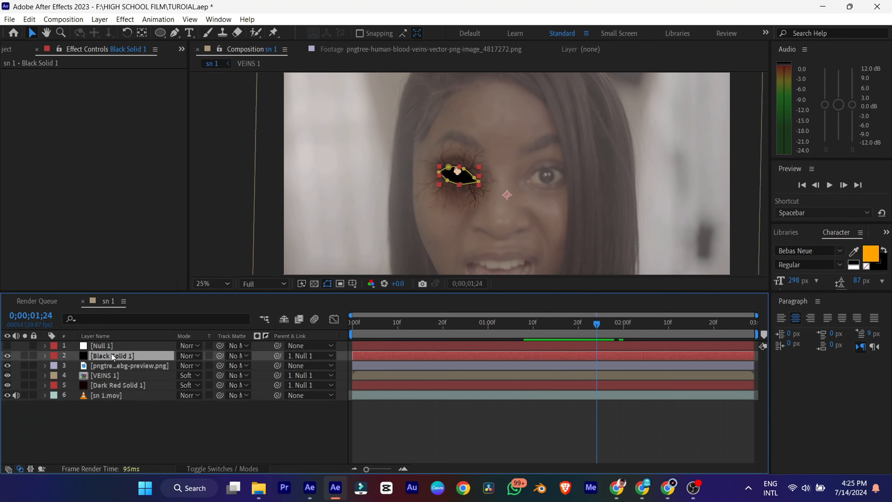
Toggle the visibility of Dark Red Solid 1 and Black Solid 1 to compare the eye with and without each layer
{"action": "left_click", "coordinate": [112, 385]}
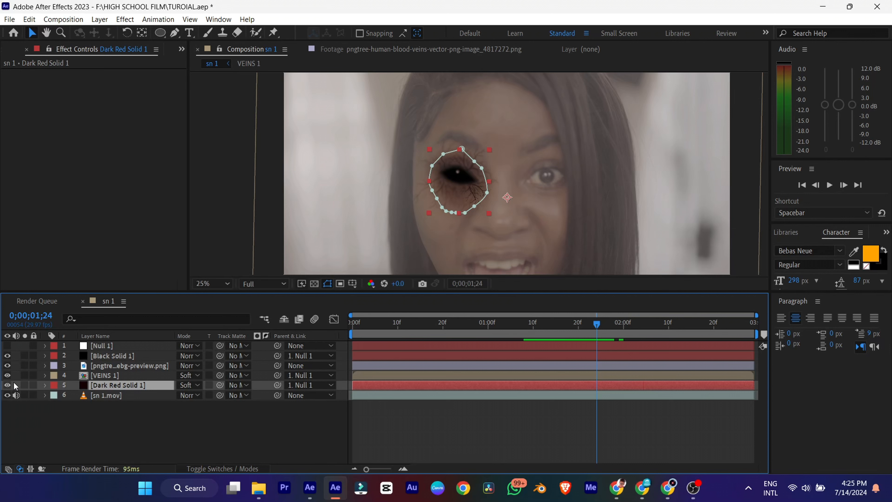
{"action": "left_click", "coordinate": [7, 385]}
{"action": "left_click", "coordinate": [7, 385]}
{"action": "left_click", "coordinate": [99, 356]}
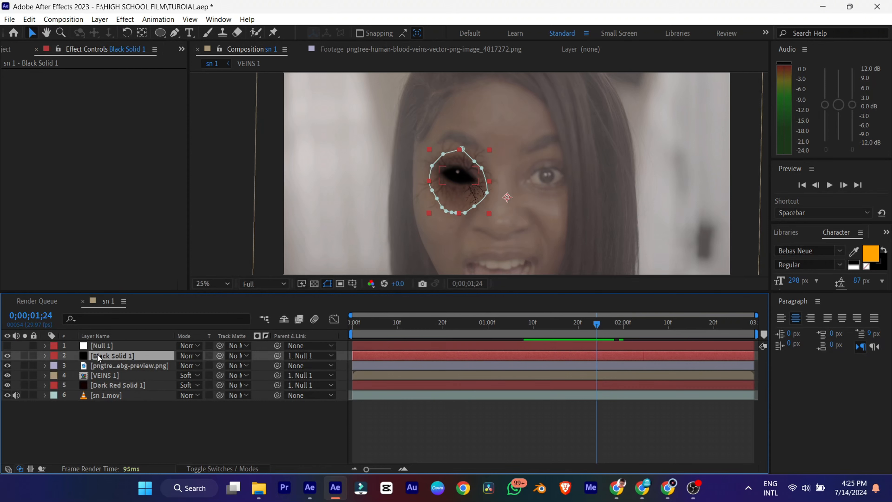
{"action": "left_click", "coordinate": [7, 357]}
{"action": "left_click", "coordinate": [7, 357]}
{"action": "left_click", "coordinate": [6, 356]}
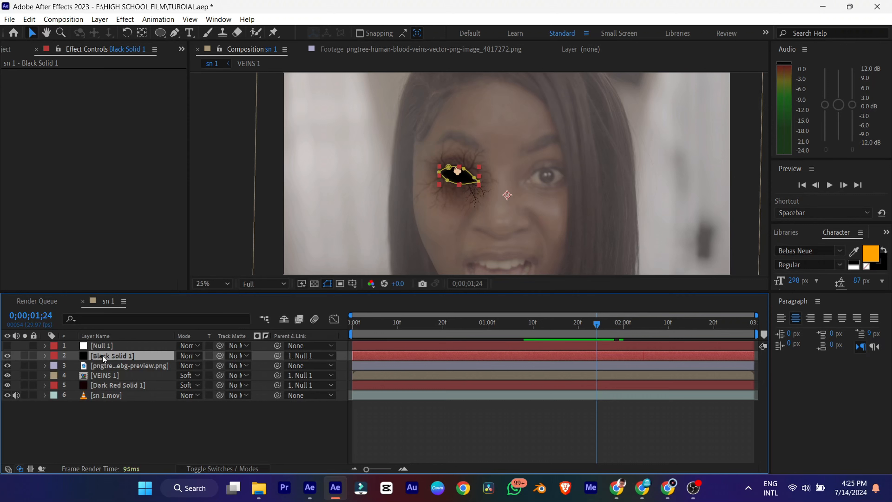
Create a new 3840 × 2160 px solid with a mid-gray color directly above Black Solid 1
{"action": "key", "text": "ctrl+y"}
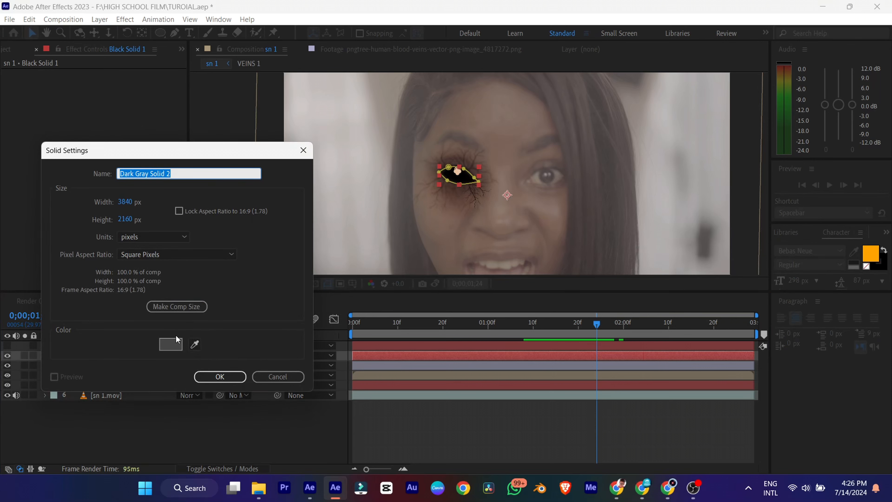
{"action": "left_click", "coordinate": [177, 346]}
{"action": "left_click", "coordinate": [281, 145]}
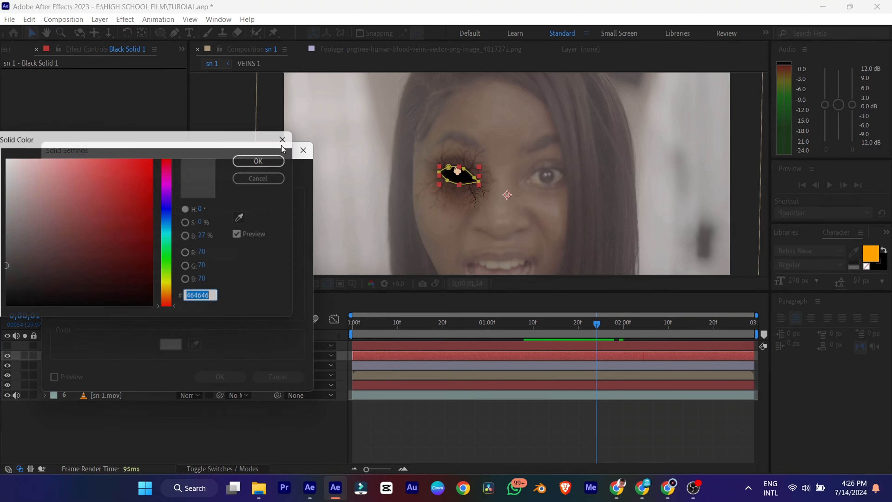
{"action": "left_click", "coordinate": [169, 344]}
{"action": "type", "text": "9B9B9B"}
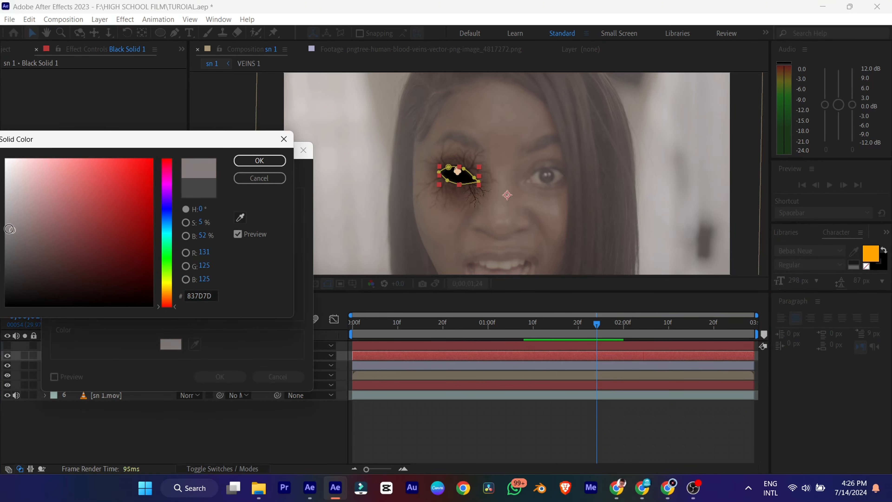
{"action": "left_click_drag", "start_coordinate": [3, 216], "coordinate": [3, 231]}
{"action": "left_click", "coordinate": [257, 161]}
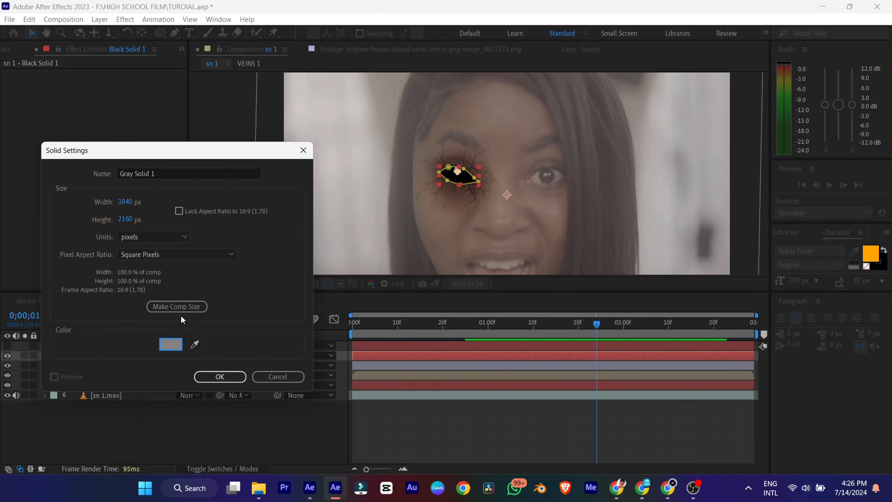
{"action": "left_click", "coordinate": [213, 379]}
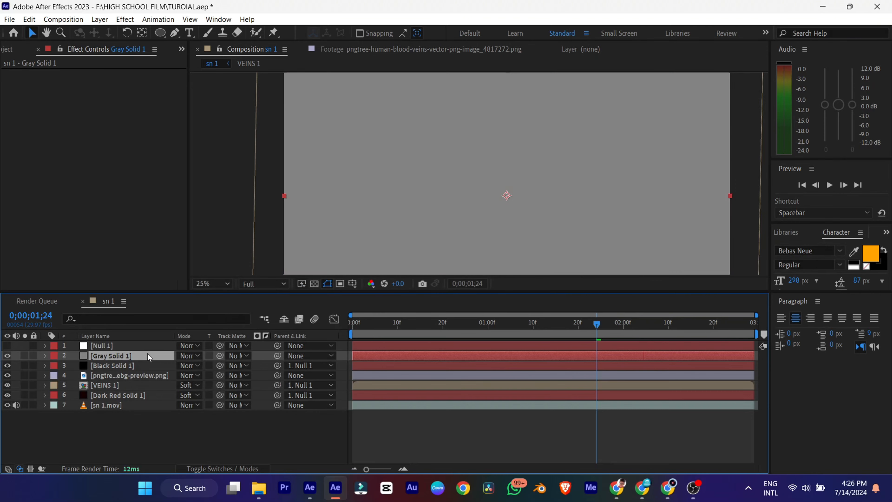
Hide Gray Solid 1, draw a small elliptical mask on it around the pupil's reflection and center the mask over the bright spot
{"action": "left_click", "coordinate": [7, 356]}
{"action": "scroll", "coordinate": [447, 225], "scroll_direction": "up", "scroll_amount": 6}
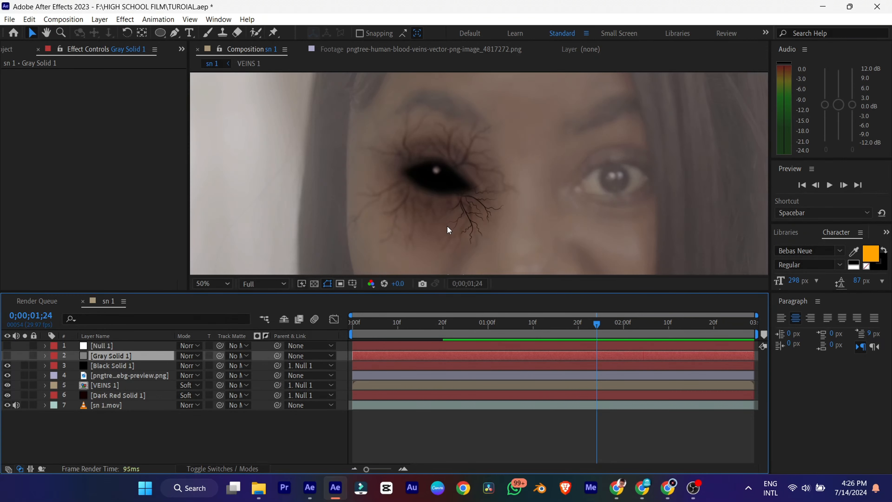
{"action": "left_click", "coordinate": [447, 230]}
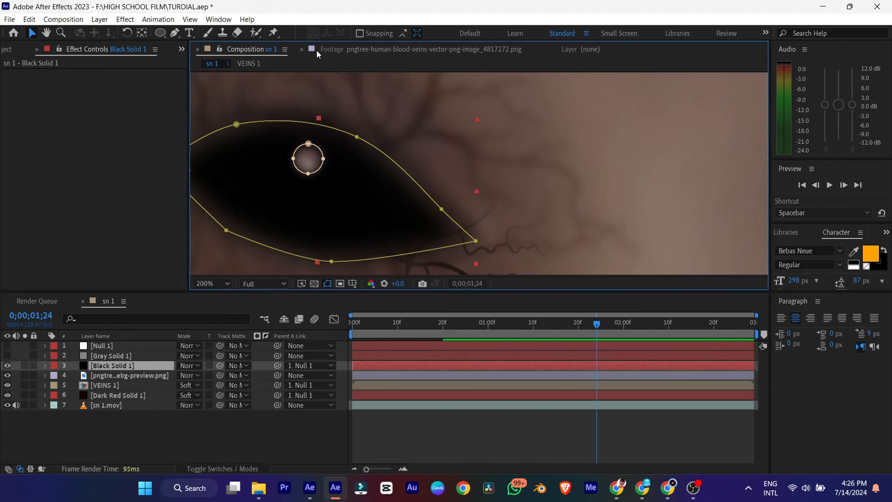
{"action": "left_click", "coordinate": [160, 32]}
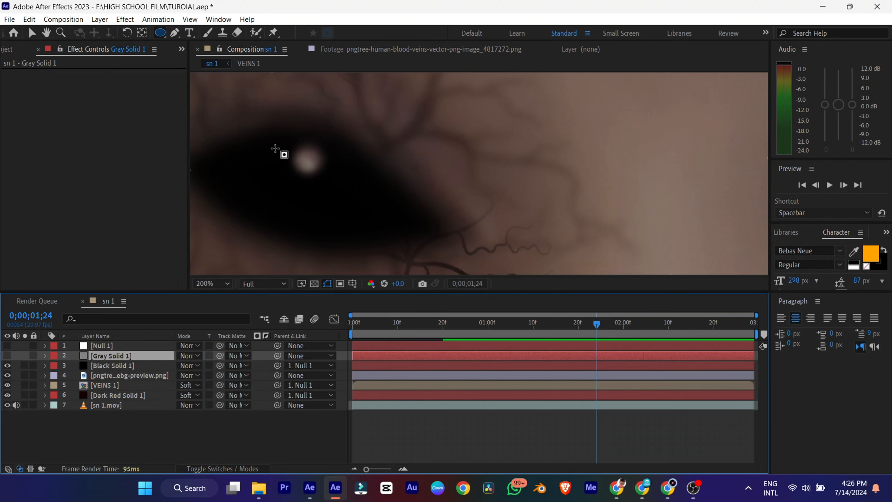
{"action": "left_click_drag", "start_coordinate": [289, 148], "coordinate": [304, 163]}
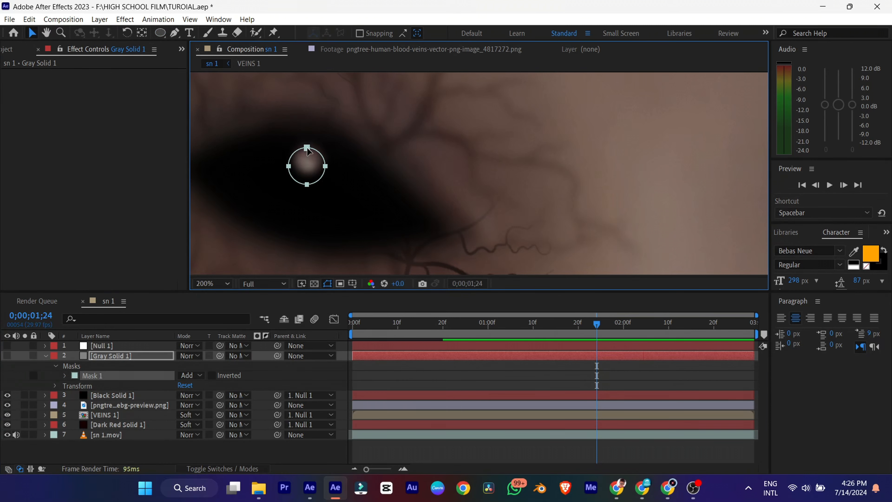
{"action": "left_click_drag", "start_coordinate": [315, 165], "coordinate": [317, 159]}
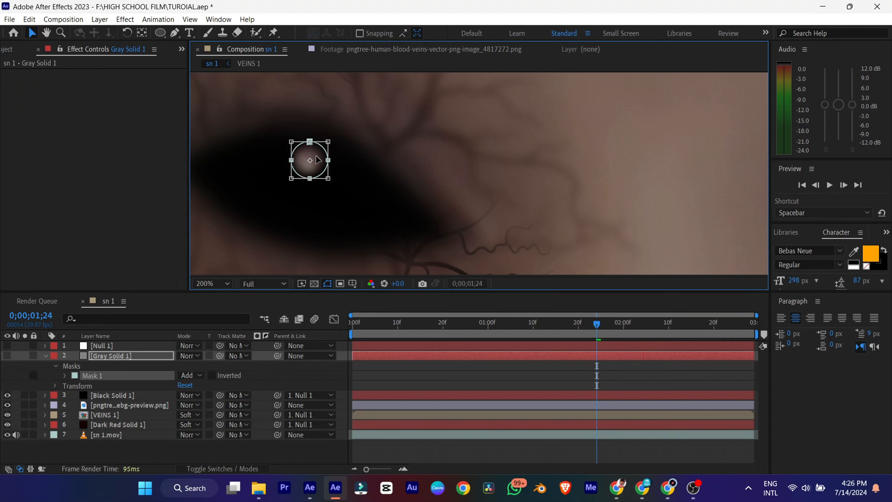
Make Gray Solid 1 visible with its mask not inverted and set the mask feather to 12 pixels
{"action": "left_click", "coordinate": [212, 376]}
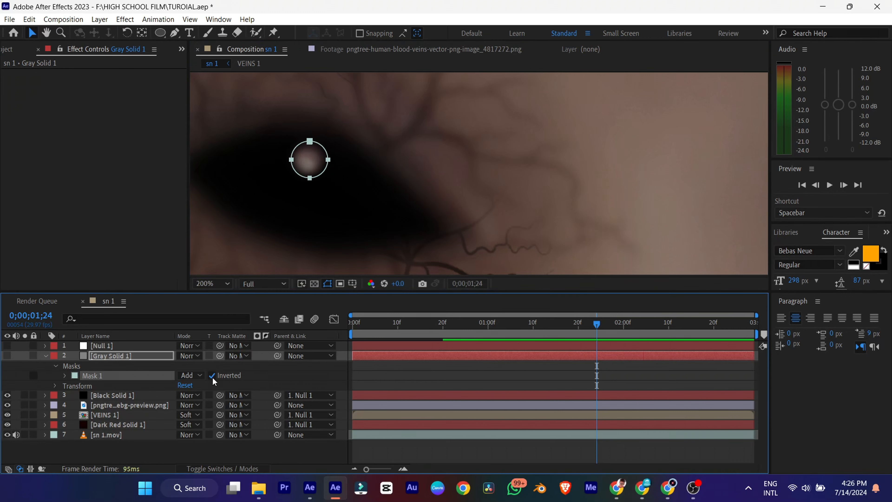
{"action": "left_click", "coordinate": [8, 356]}
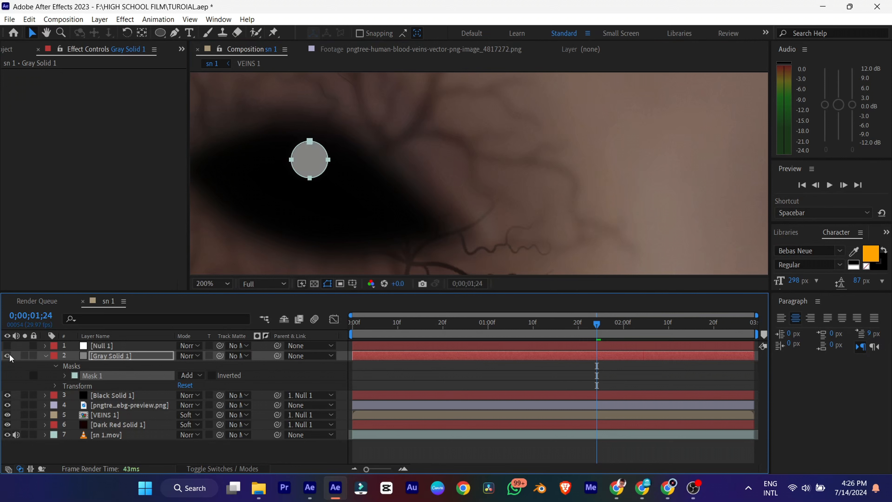
{"action": "left_click", "coordinate": [163, 358]}
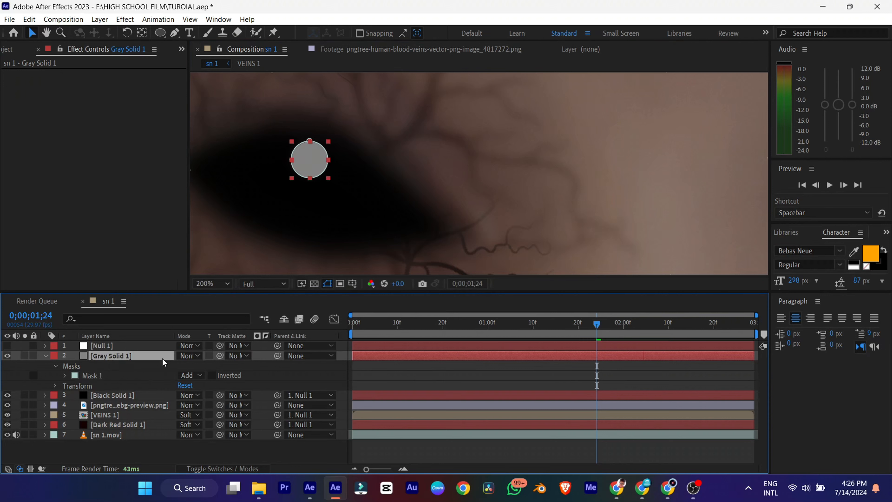
{"action": "key", "text": "f"}
{"action": "left_click_drag", "start_coordinate": [190, 376], "coordinate": [194, 375]}
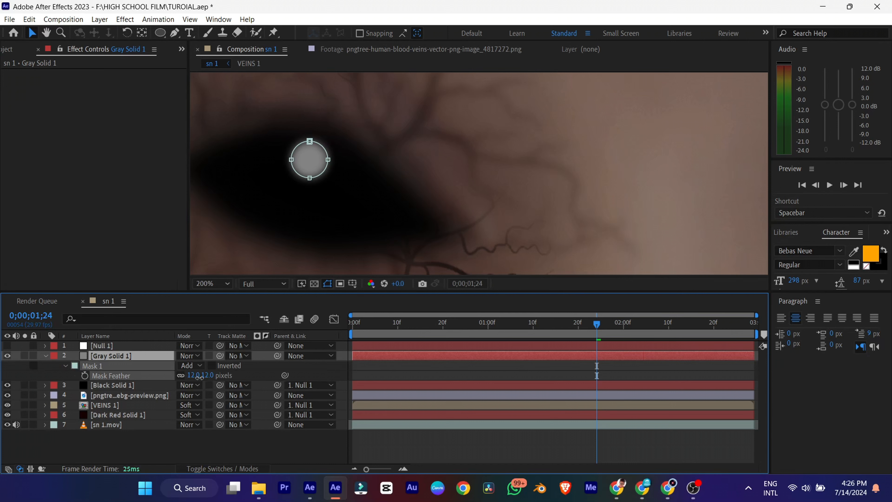
Shrink the circular mask of Gray Solid 1 slightly around its center and inspect the gray reflection within the whole face
{"action": "left_click", "coordinate": [144, 355]}
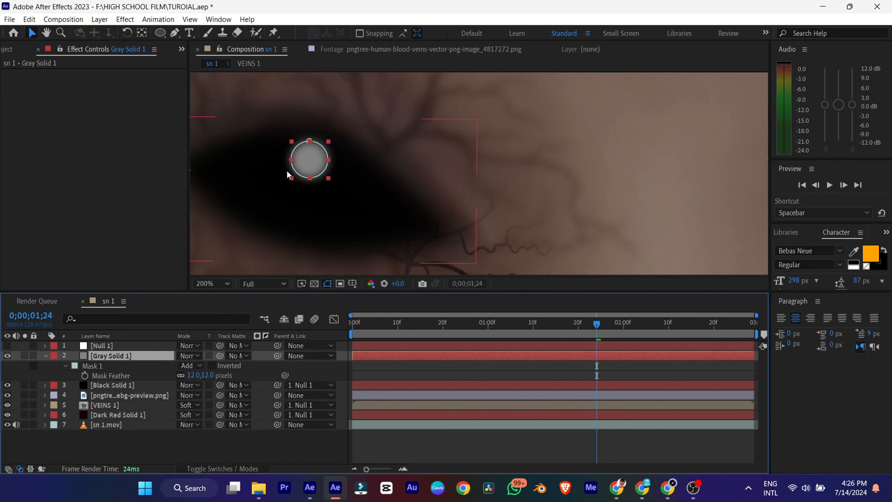
{"action": "left_click", "coordinate": [290, 168]}
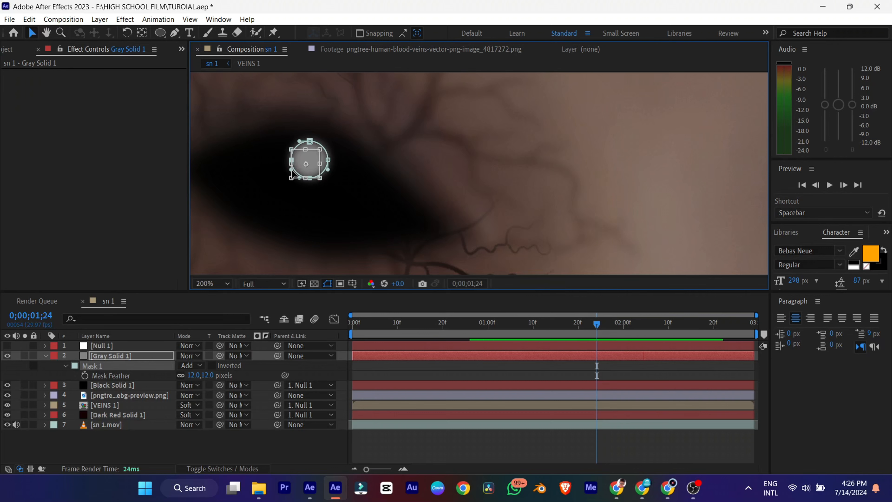
{"action": "left_click", "coordinate": [136, 355]}
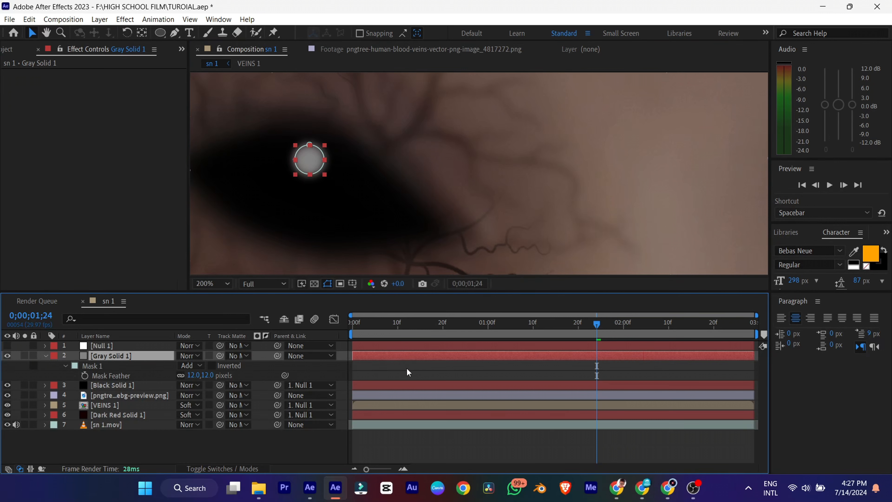
{"action": "left_click", "coordinate": [415, 376]}
{"action": "scroll", "coordinate": [448, 230], "scroll_direction": "down", "scroll_amount": 4}
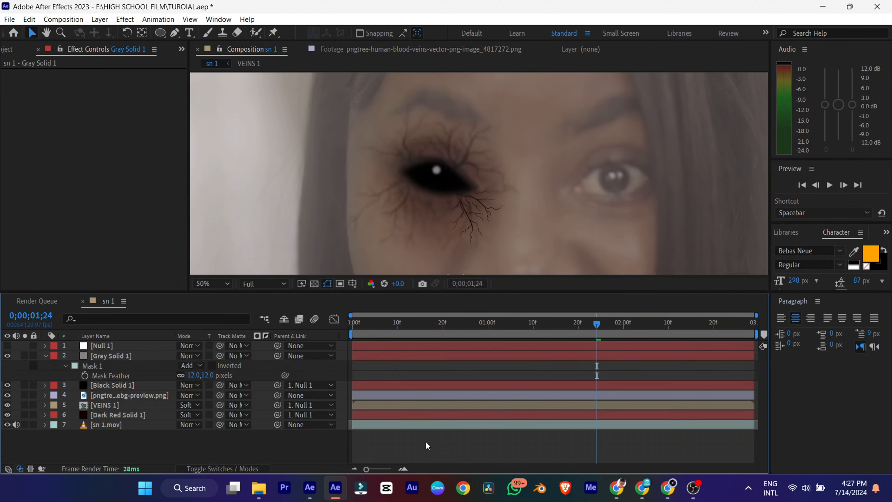
{"action": "scroll", "coordinate": [448, 163], "scroll_direction": "down", "scroll_amount": 2}
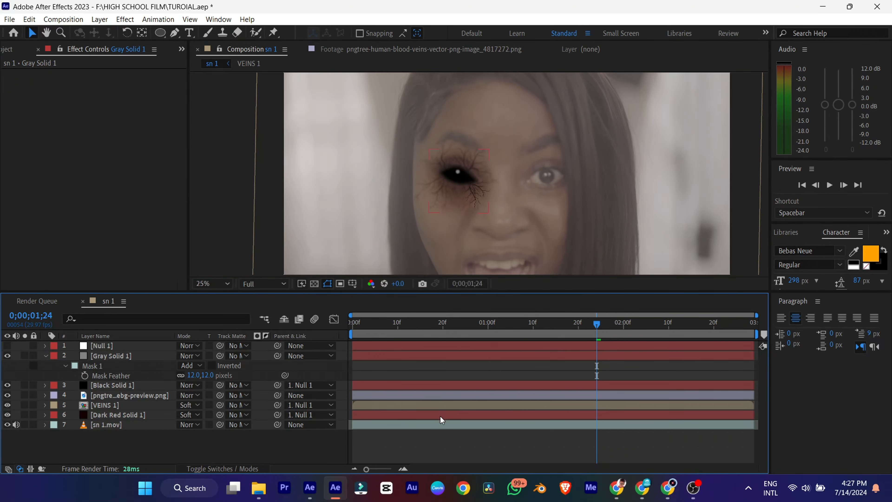
Increase the mask feather of Gray Solid 1 to 20 pixels
{"action": "left_click", "coordinate": [396, 357]}
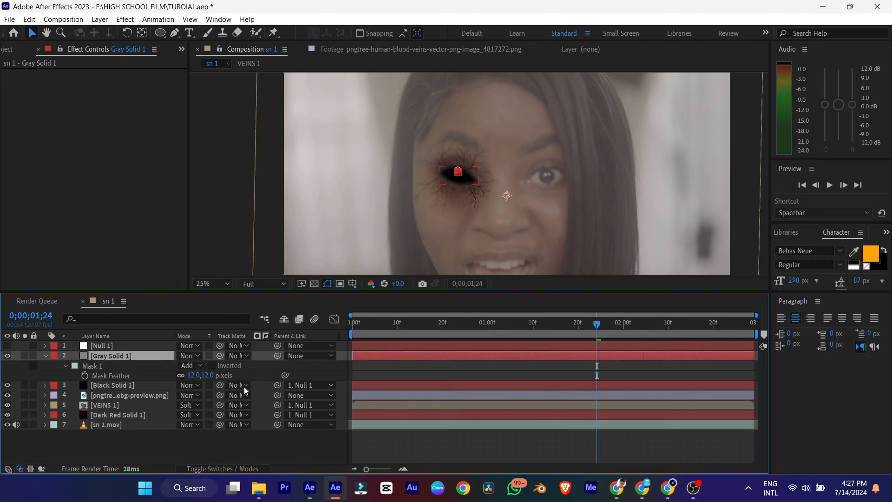
{"action": "left_click_drag", "start_coordinate": [194, 375], "coordinate": [198, 375]}
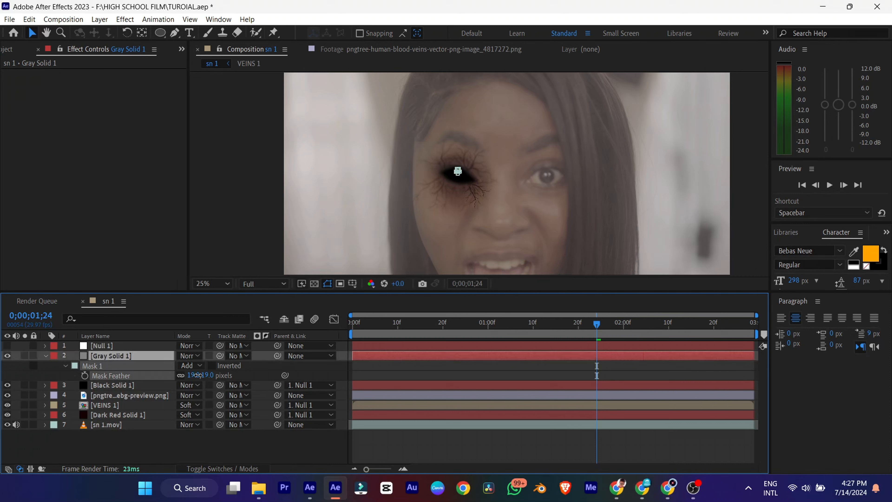
{"action": "left_click", "coordinate": [230, 450]}
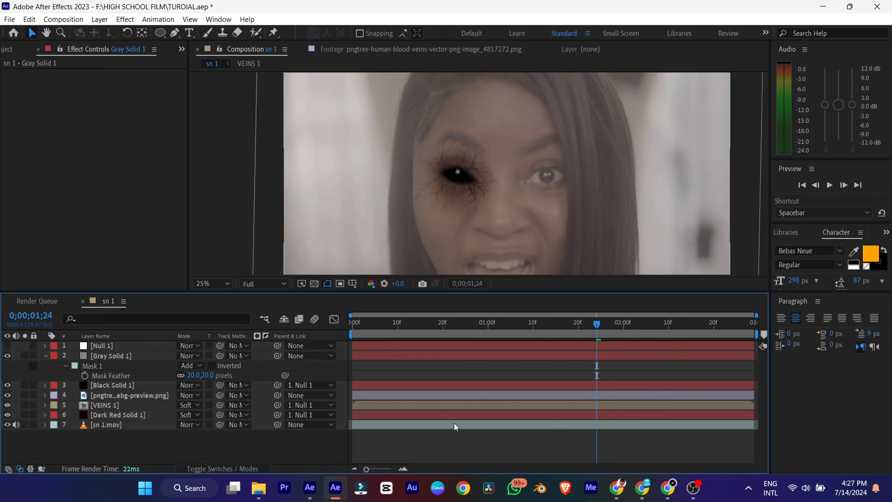
Parent Gray Solid 1 to Null 1 and play the composition to check that the reflection follows the eye
{"action": "key", "text": "space"}
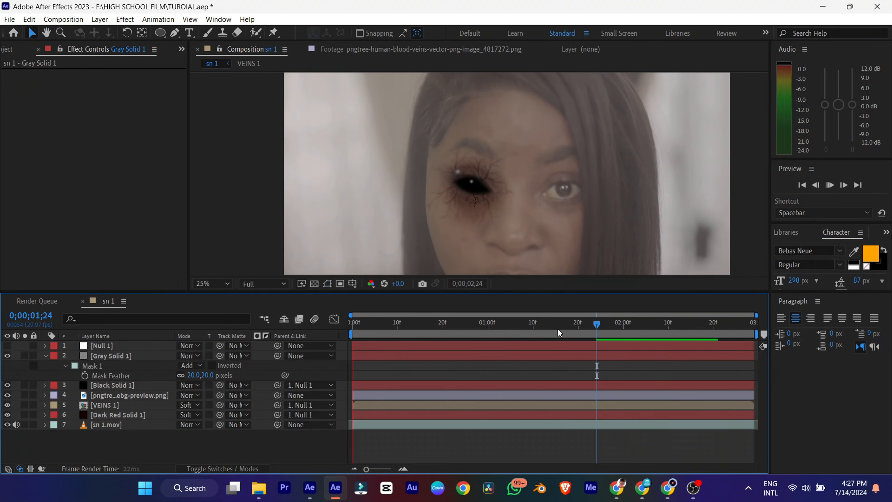
{"action": "left_click", "coordinate": [597, 325]}
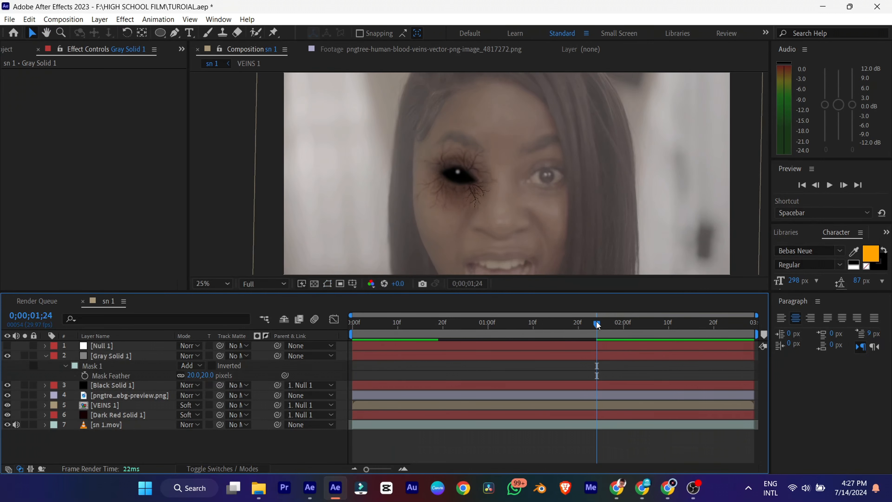
{"action": "left_click_drag", "start_coordinate": [273, 354], "coordinate": [105, 348]}
{"action": "key", "text": "space"}
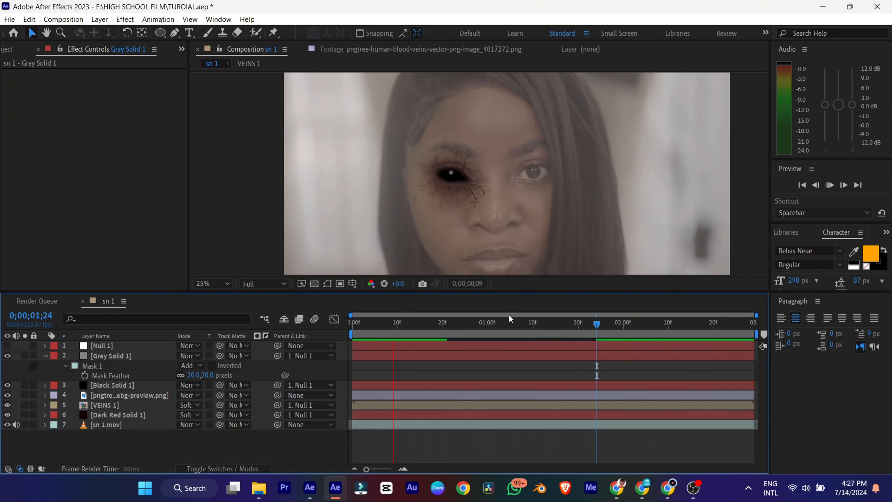
Delete the unparented pngtree veins image layer and fit the whole composition frame into the viewer to check the result
{"action": "left_click", "coordinate": [378, 395]}
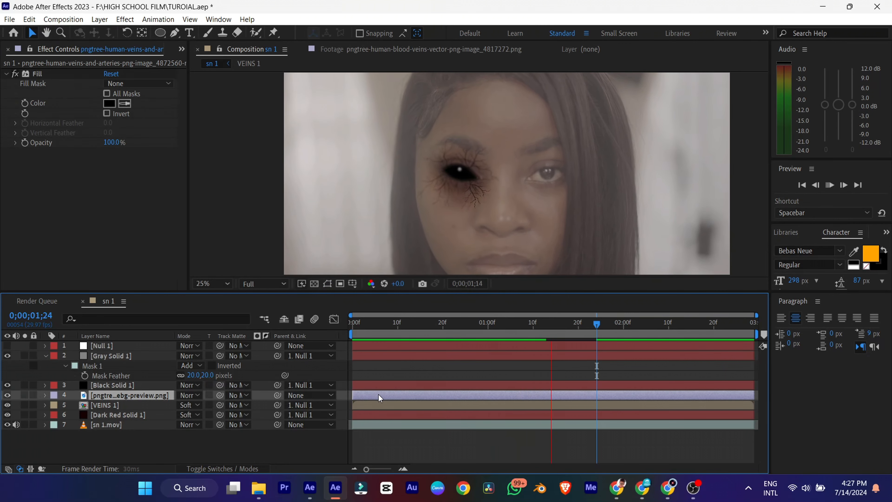
{"action": "key", "text": "Delete"}
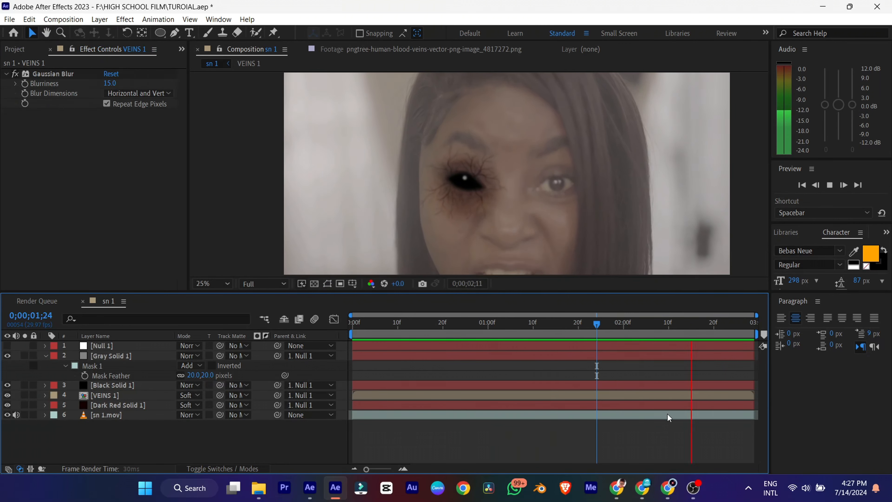
{"action": "left_click", "coordinate": [225, 283]}
{"action": "left_click", "coordinate": [237, 87]}
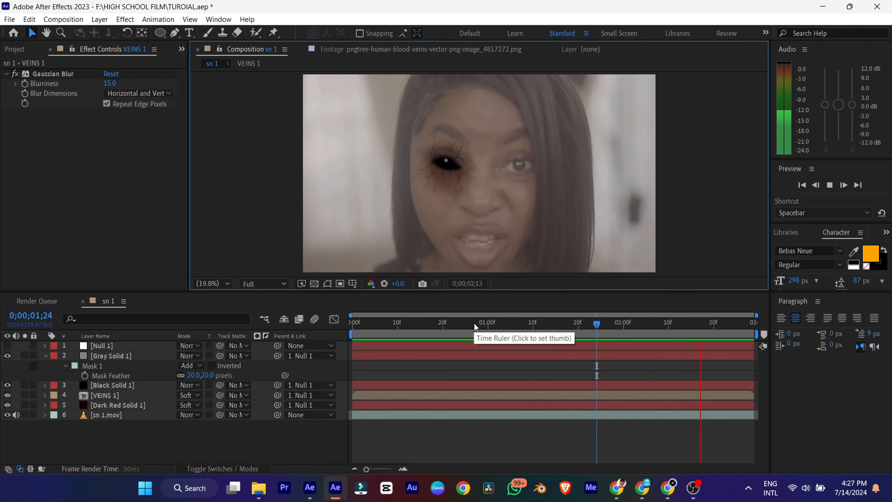
{"action": "left_click_drag", "start_coordinate": [531, 313], "coordinate": [546, 334]}
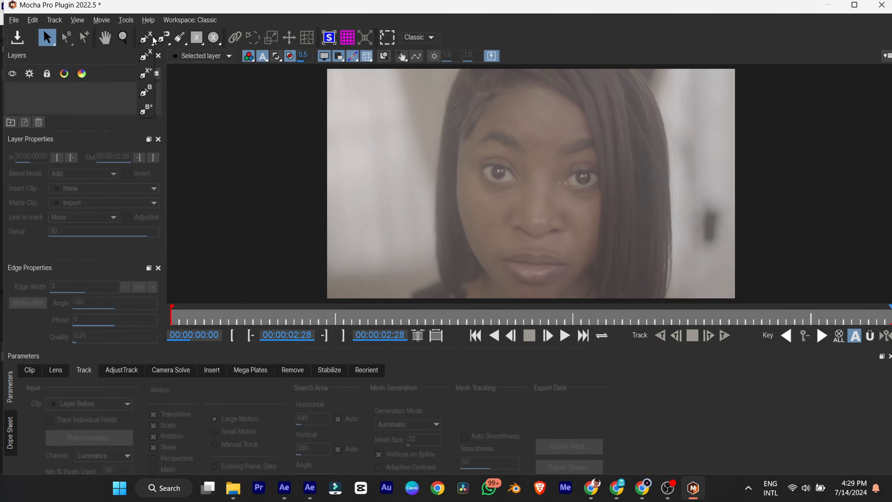
In Mocha Pro, draw a closed X-spline around the second, still untreated eye and start tracking it
{"action": "left_click", "coordinate": [145, 56]}
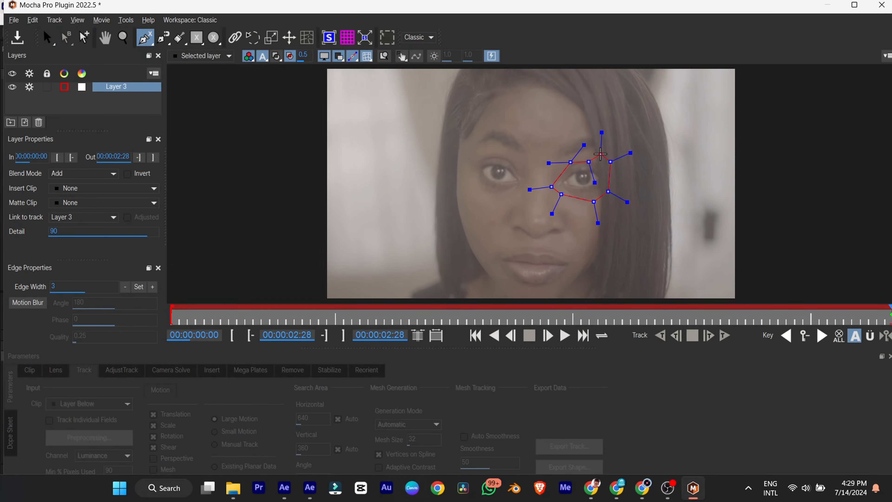
{"action": "right_click", "coordinate": [601, 153]}
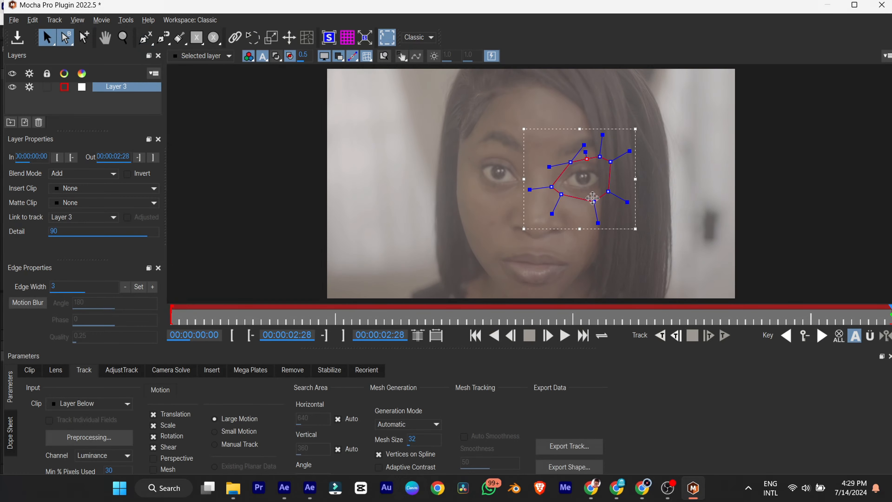
{"action": "left_click", "coordinate": [660, 335]}
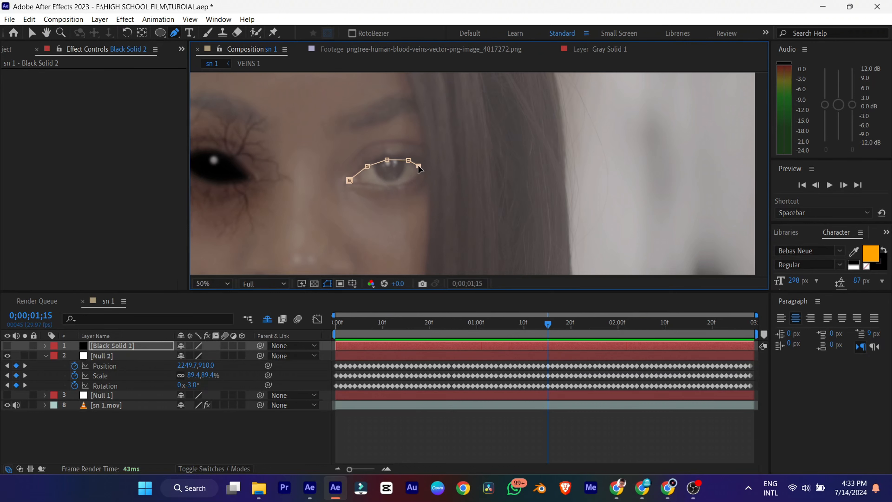
Back in After Effects, trace a pen mask around the second eye on Black Solid 2
{"action": "scroll", "coordinate": [356, 183], "scroll_direction": "up", "scroll_amount": 1}
{"action": "left_click_drag", "start_coordinate": [220, 187], "coordinate": [213, 189]}
{"action": "left_click", "coordinate": [338, 146]}
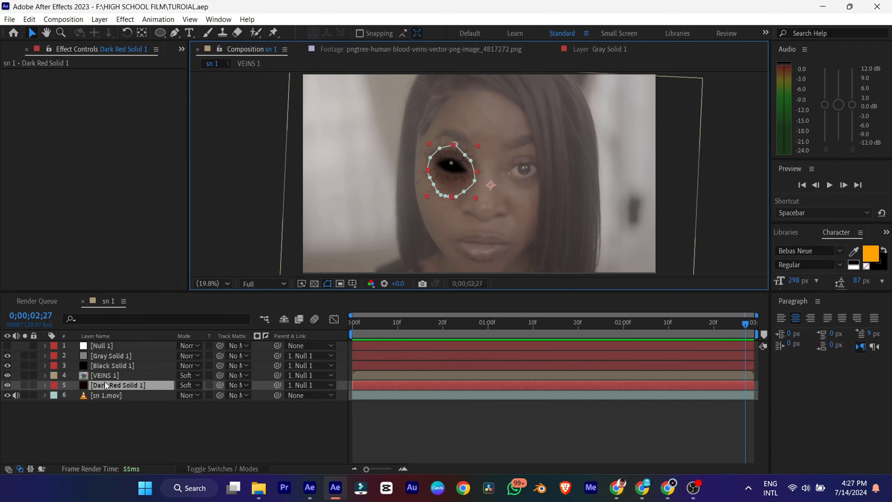
Select the layers from Dark Red Solid 1 up to Gray Solid 1 and toggle their visibility together
{"action": "left_click", "coordinate": [112, 353], "text": "shift"}
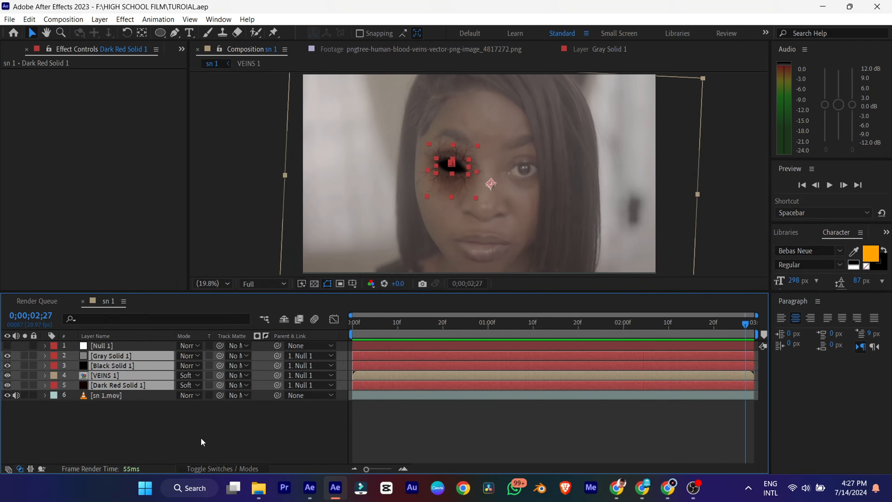
{"action": "left_click", "coordinate": [8, 387]}
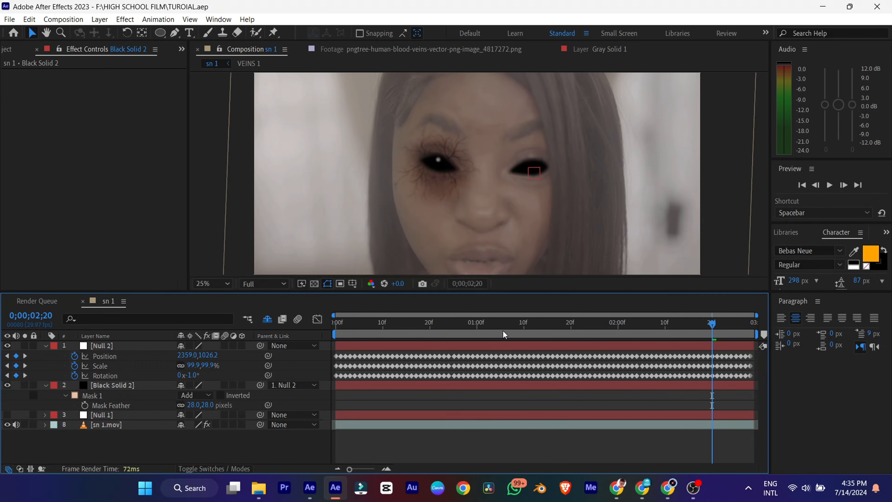
Play the composition to check both blacked-out eyes and display the effect controls of VEINS 2
{"action": "key", "text": "space"}
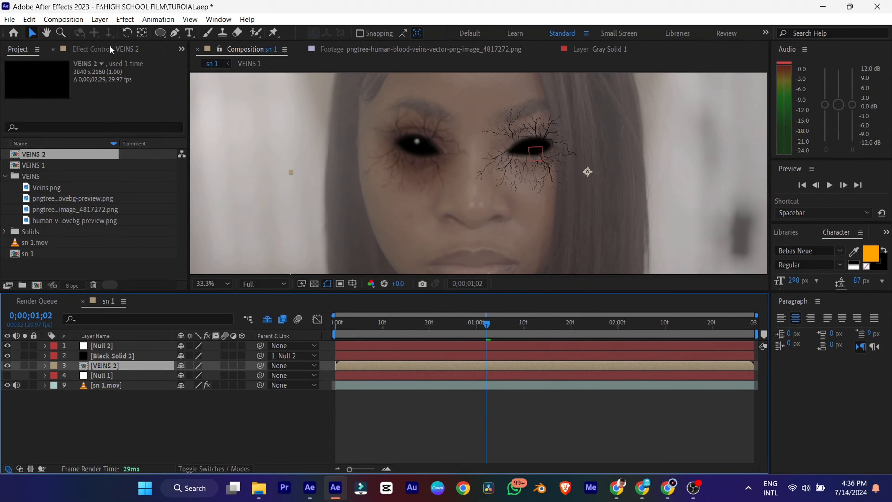
{"action": "left_click", "coordinate": [110, 49]}
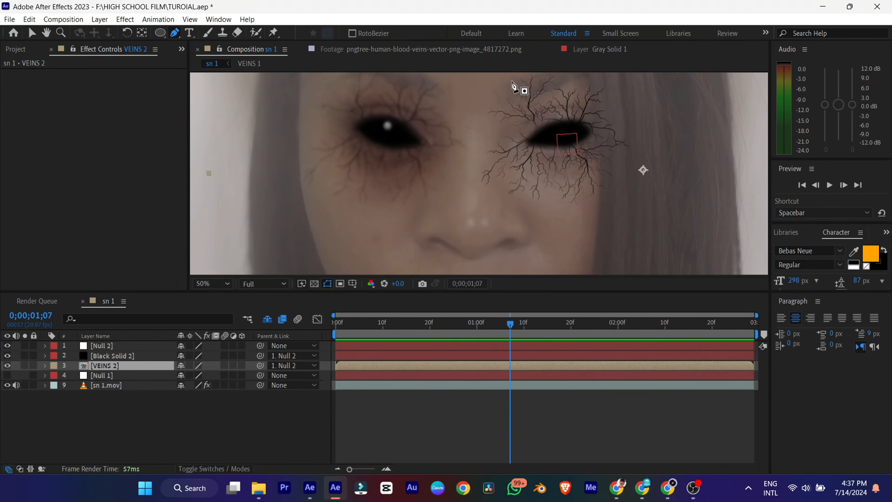